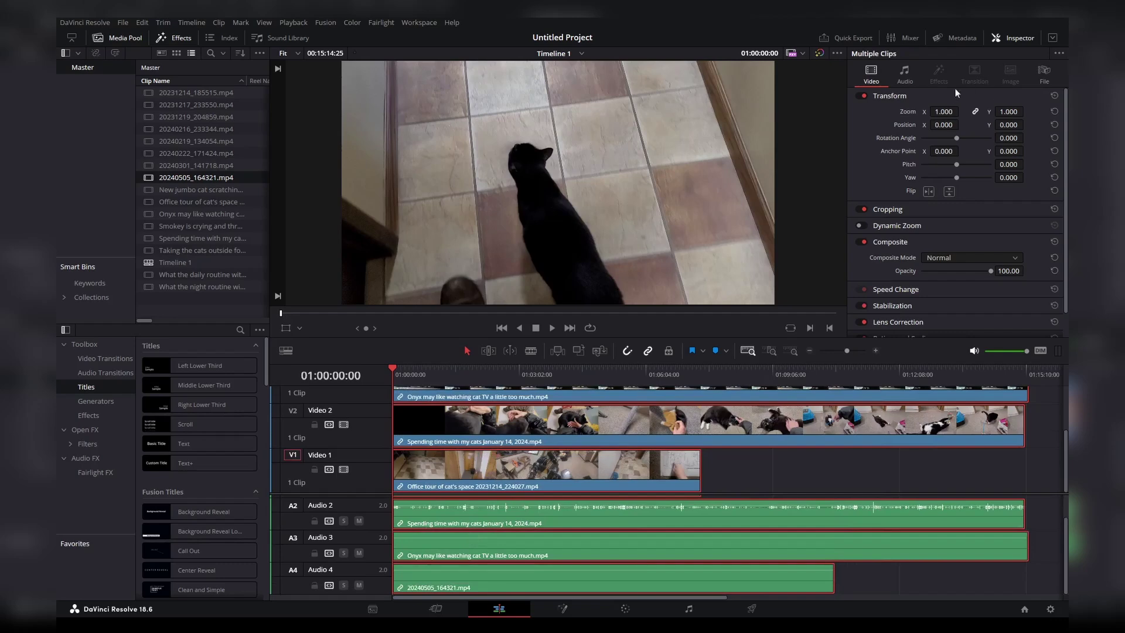
Set the zoom of all selected timeline clips to 0.5 and clear the selection
double_click(943, 111)
key(BackSpace)
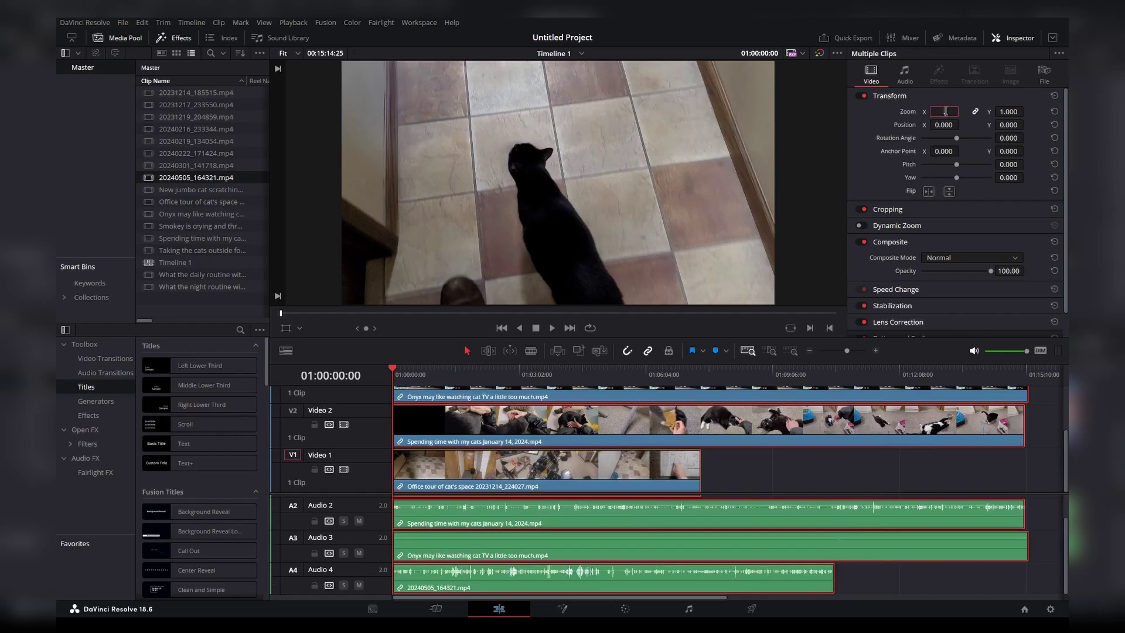
text(0.5)
key(Return)
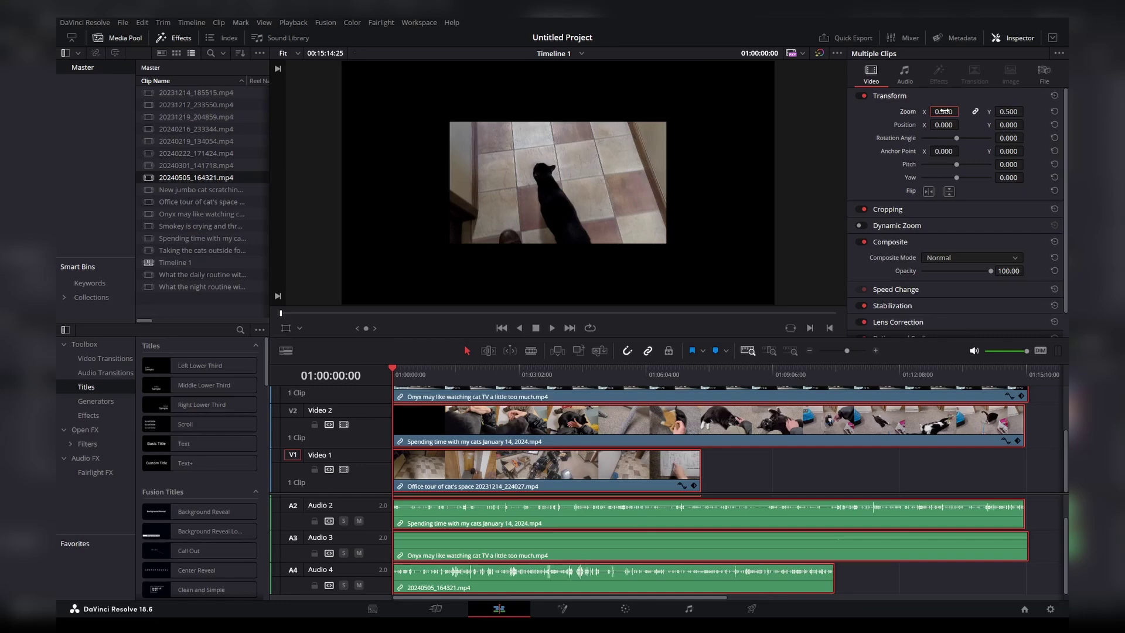
click(779, 476)
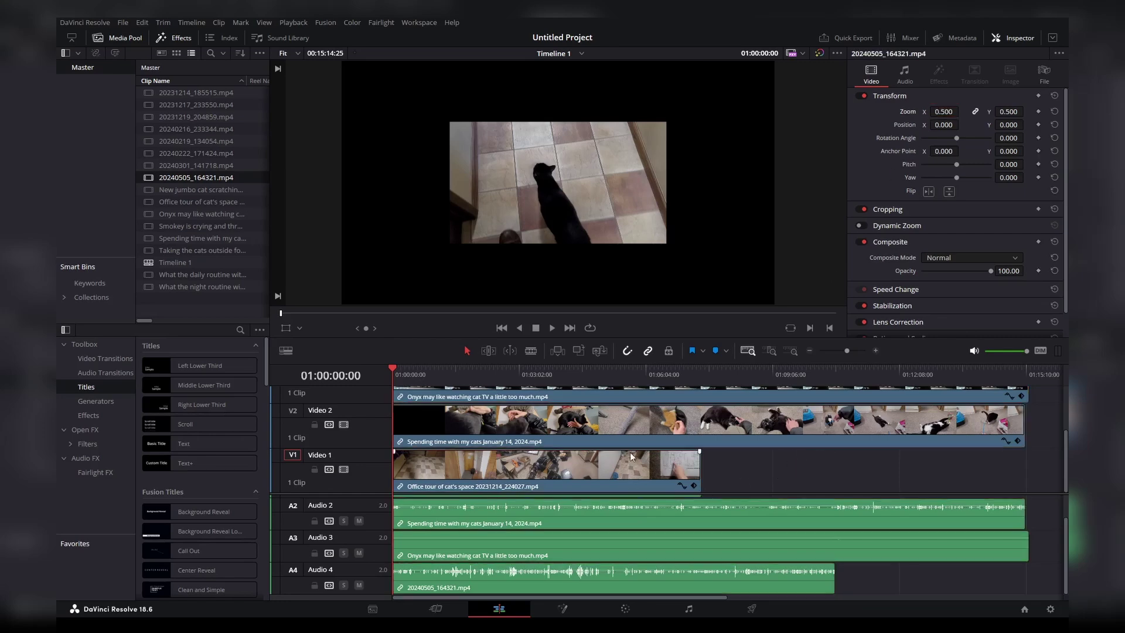
Move the 20240505_164321.mp4 clip on Video 4 to the frame's upper-left quarter with position X -480 and Y 270
click(590, 484)
scroll(691, 455, up, 3)
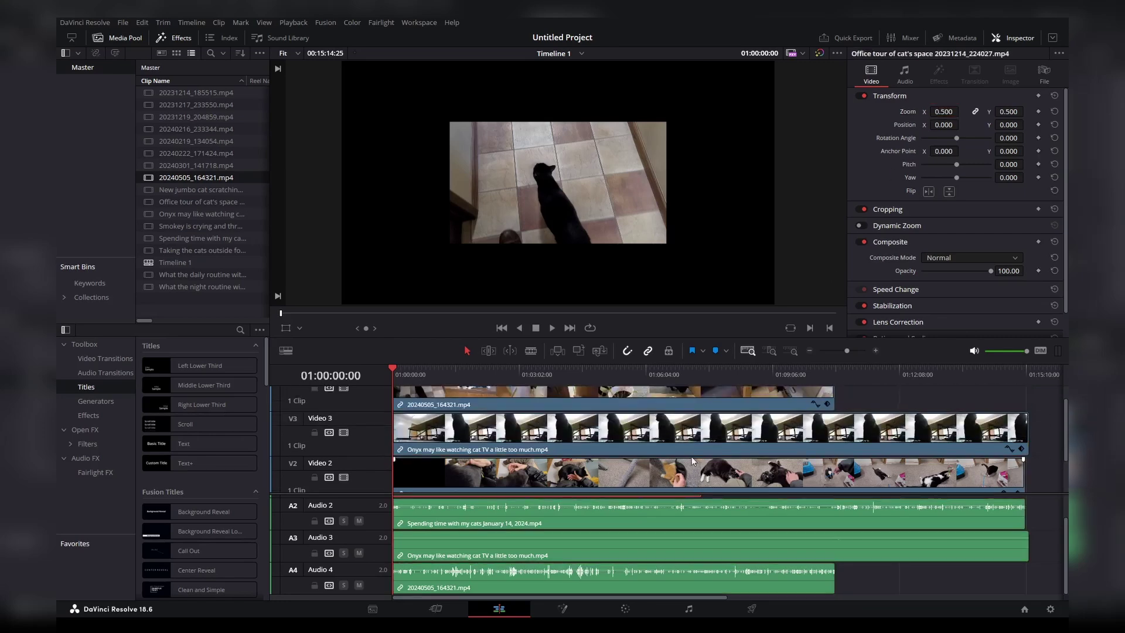
click(522, 406)
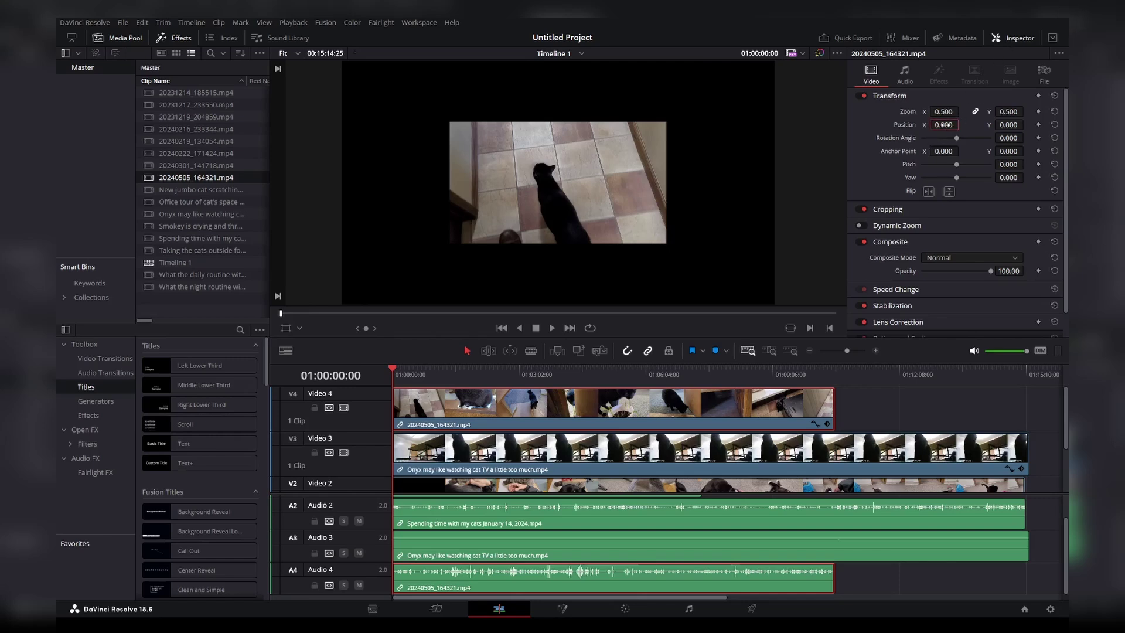
click(1007, 39)
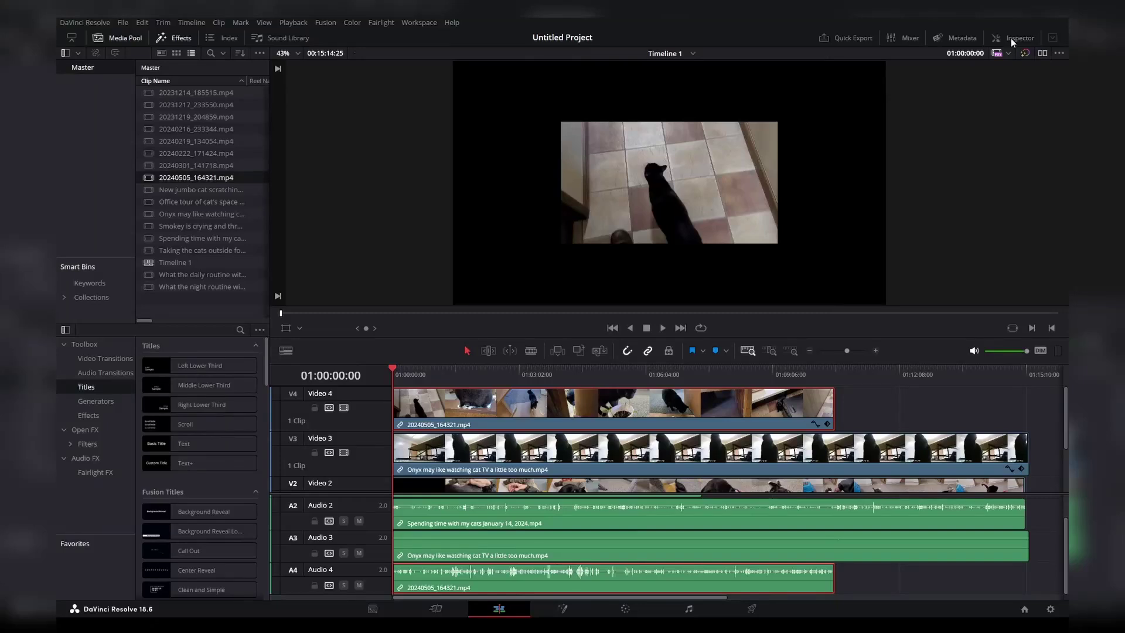
click(1010, 37)
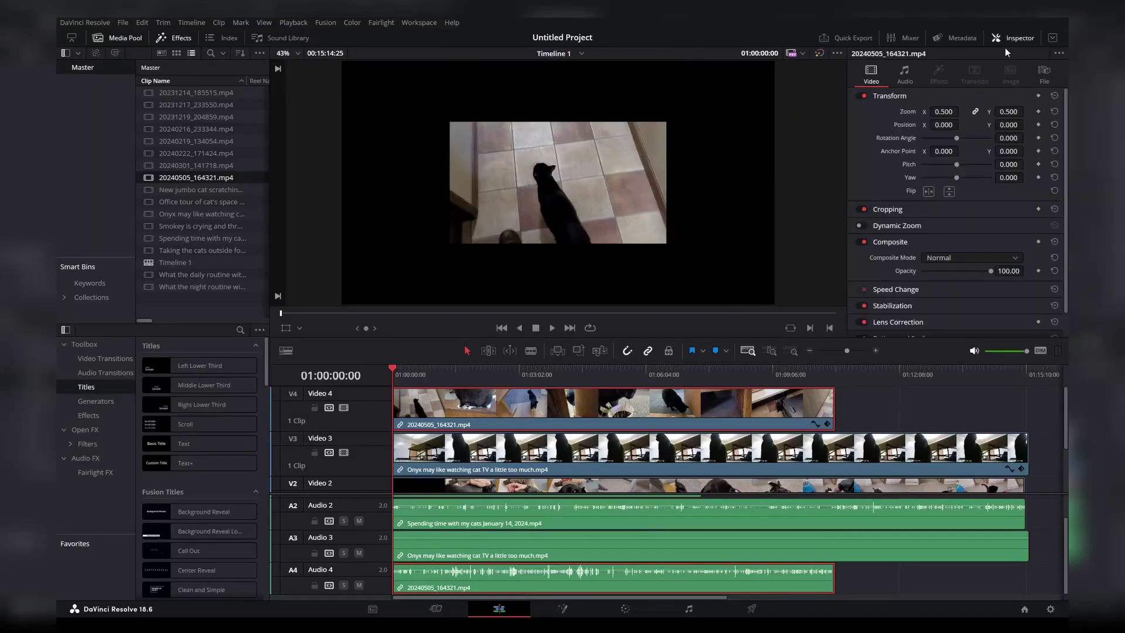
click(943, 126)
text(-400)
key(Tab)
text(270)
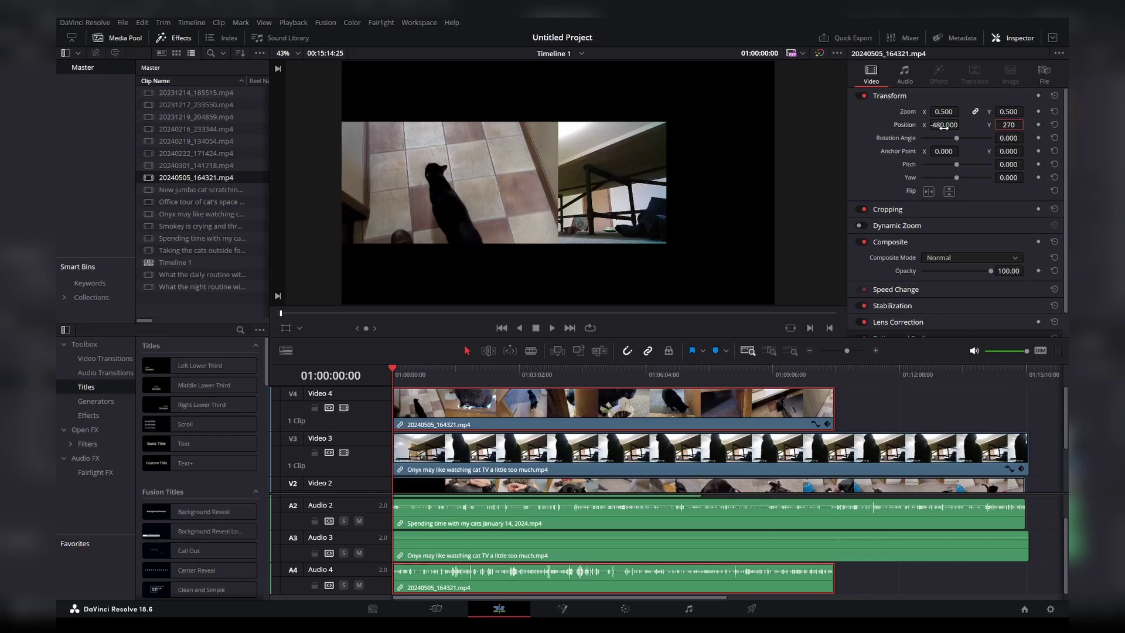
key(Return)
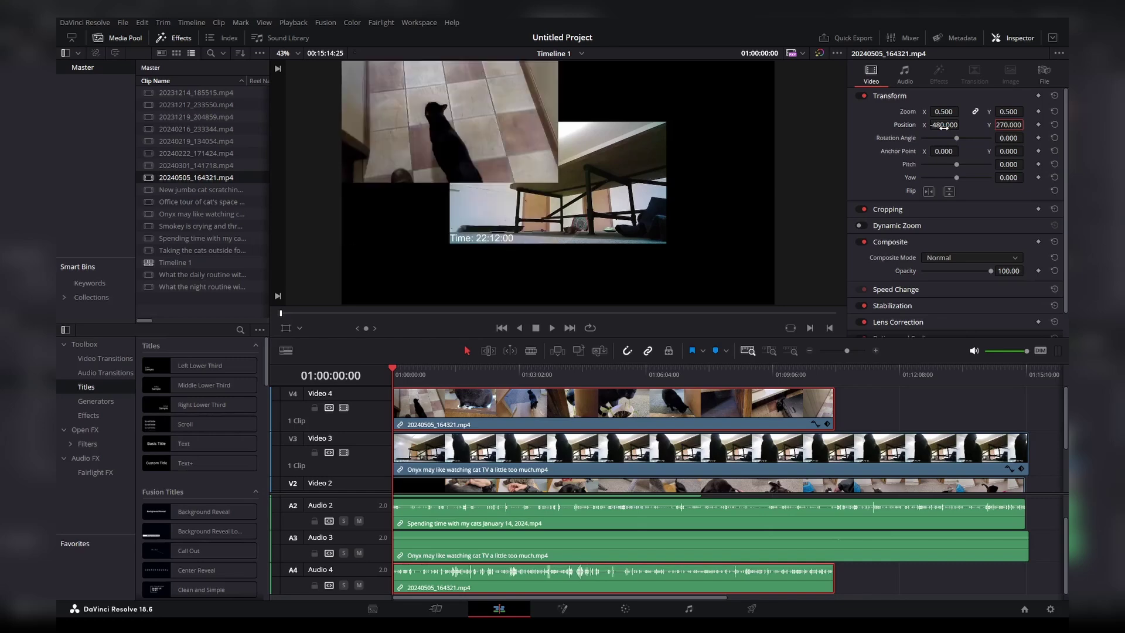
Move the Onyx cat TV clip on Video 3 to the frame's upper-right quarter with position X 480 and Y 270
click(441, 455)
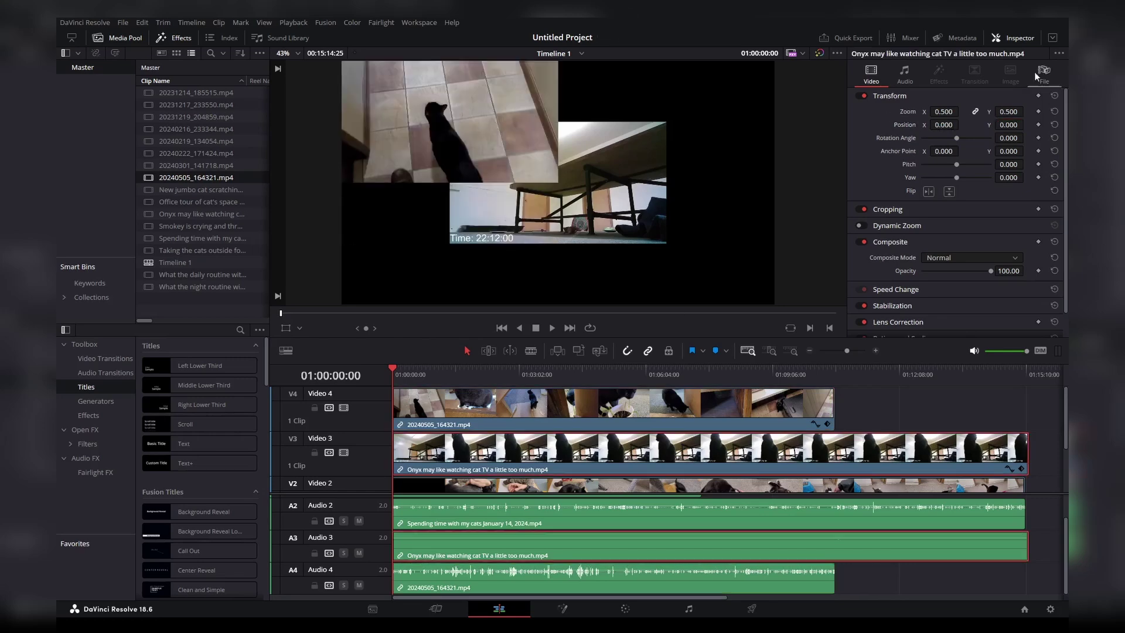
drag(943, 123, 944, 123)
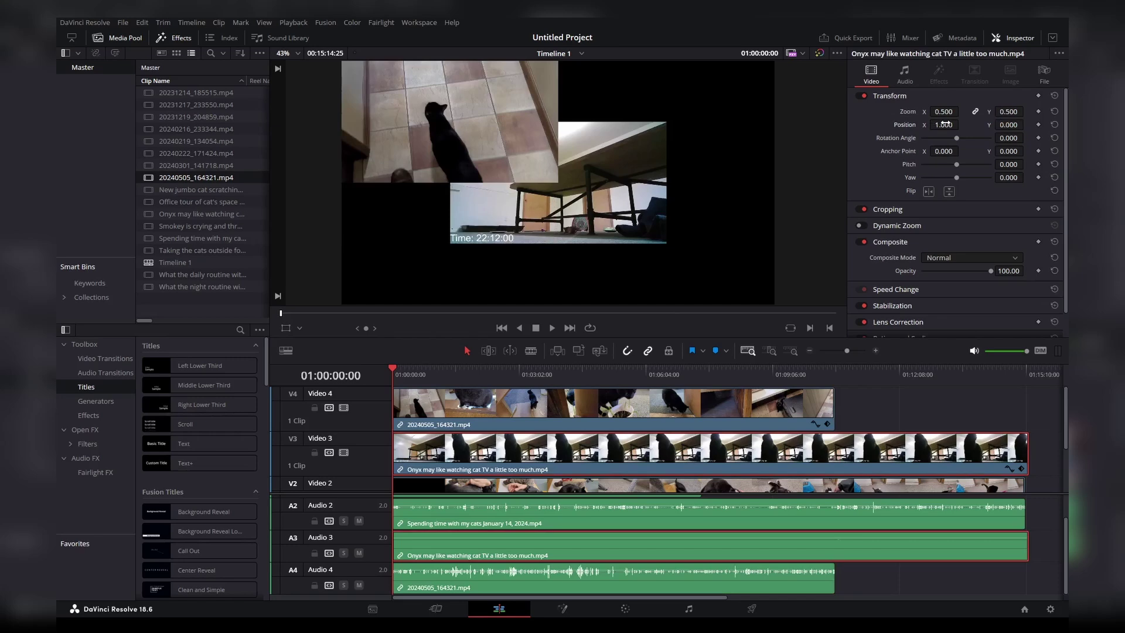
click(944, 124)
text(480)
key(Return)
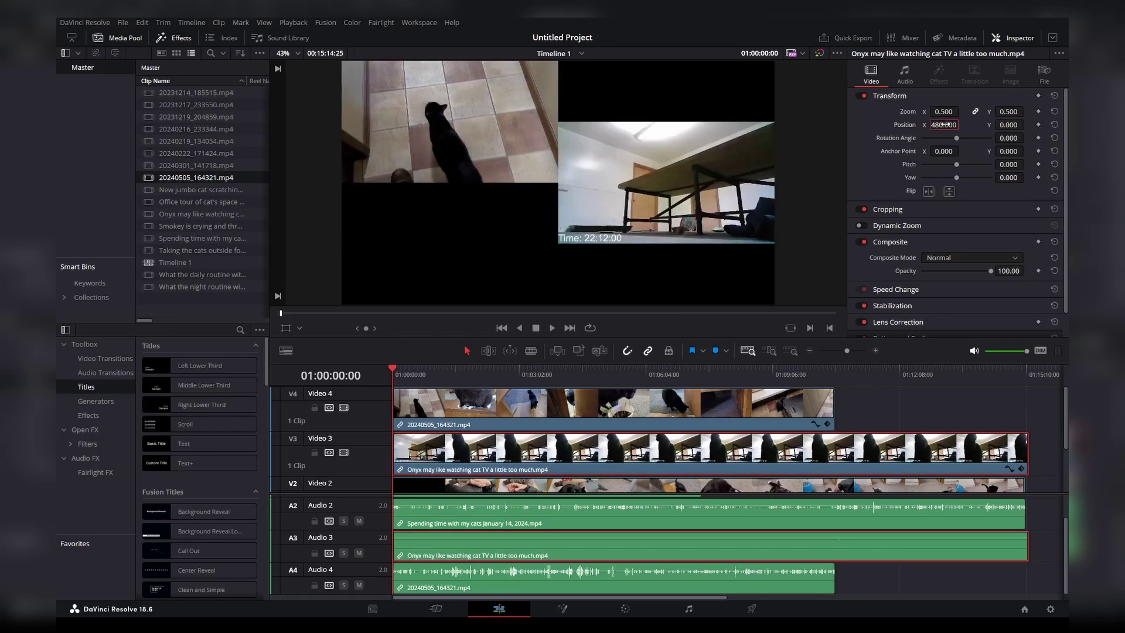
key(Tab)
text(270)
key(Return)
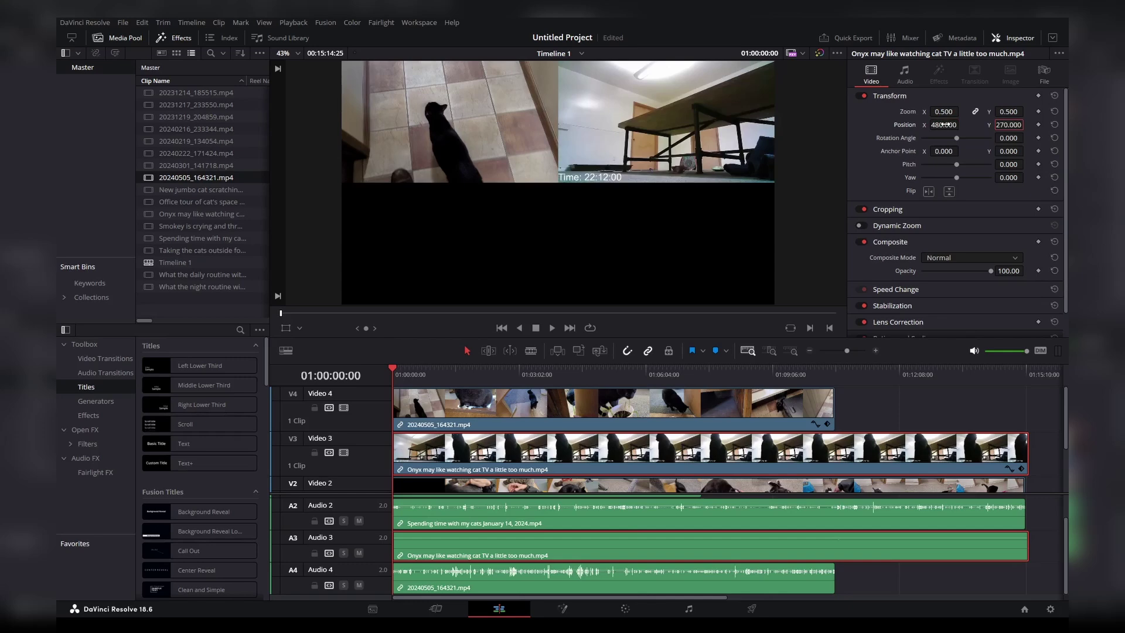
Set the Video 2 "Spending time with my cats" clip's position to X -480, Y -270 and preview the layout at 01:00:56:00
scroll(533, 469, down, 3)
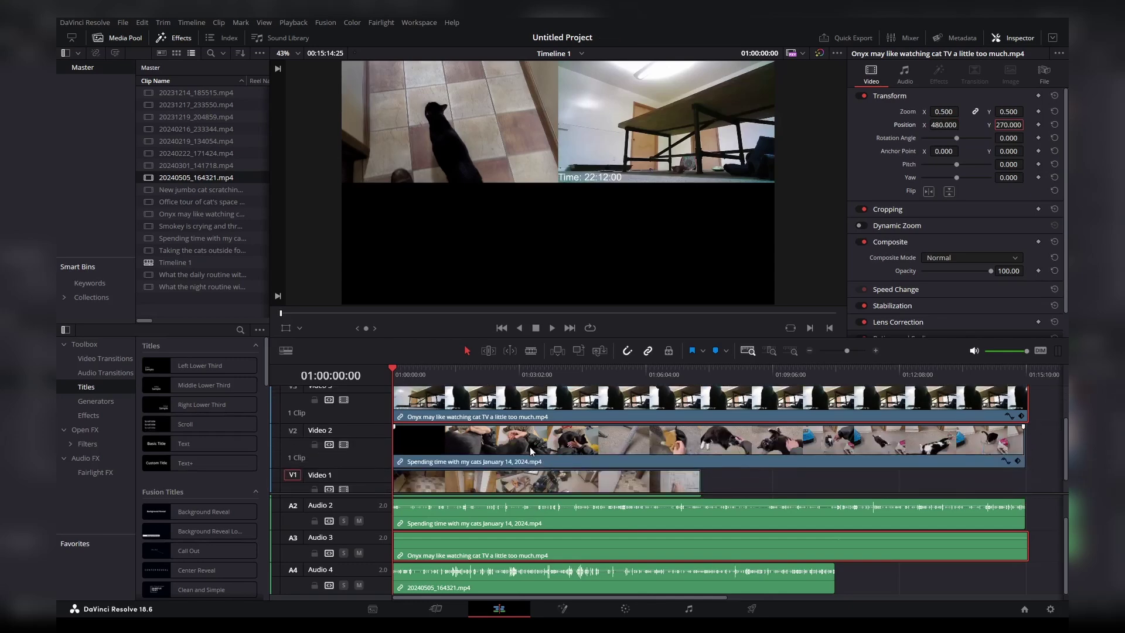
click(525, 440)
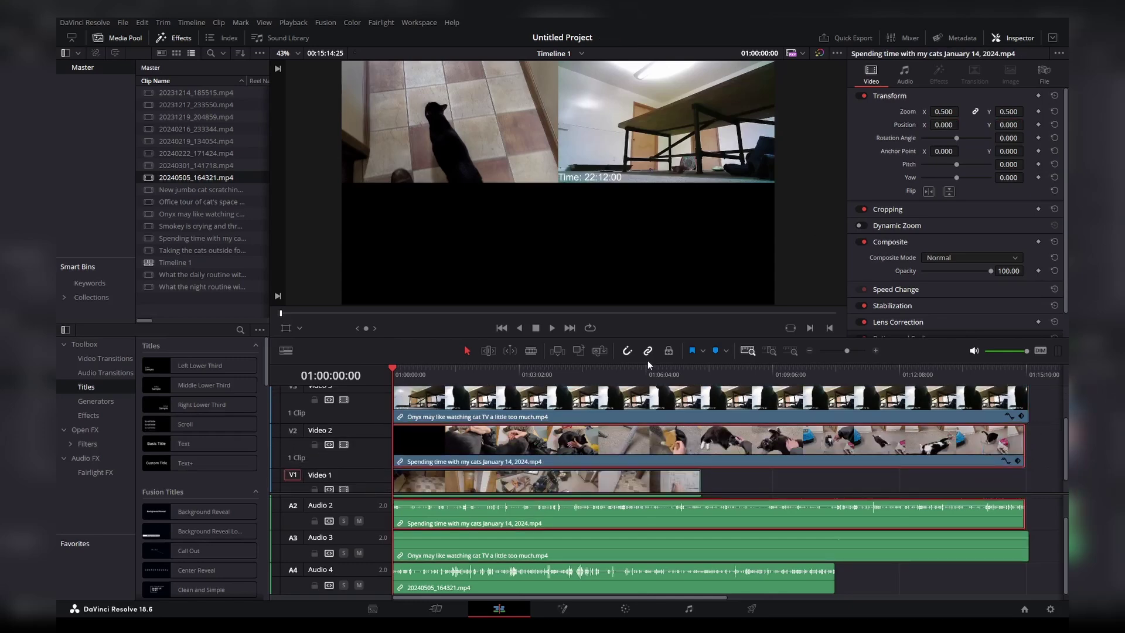
click(943, 124)
text(-480)
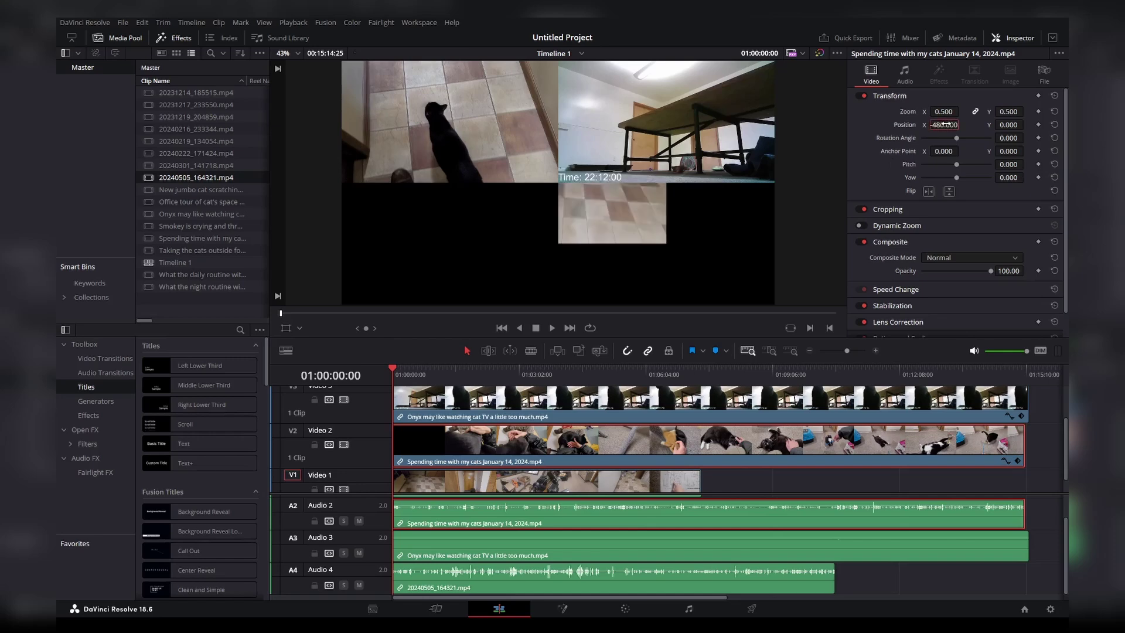
key(Return)
key(Tab)
text(-270)
key(Return)
click(431, 371)
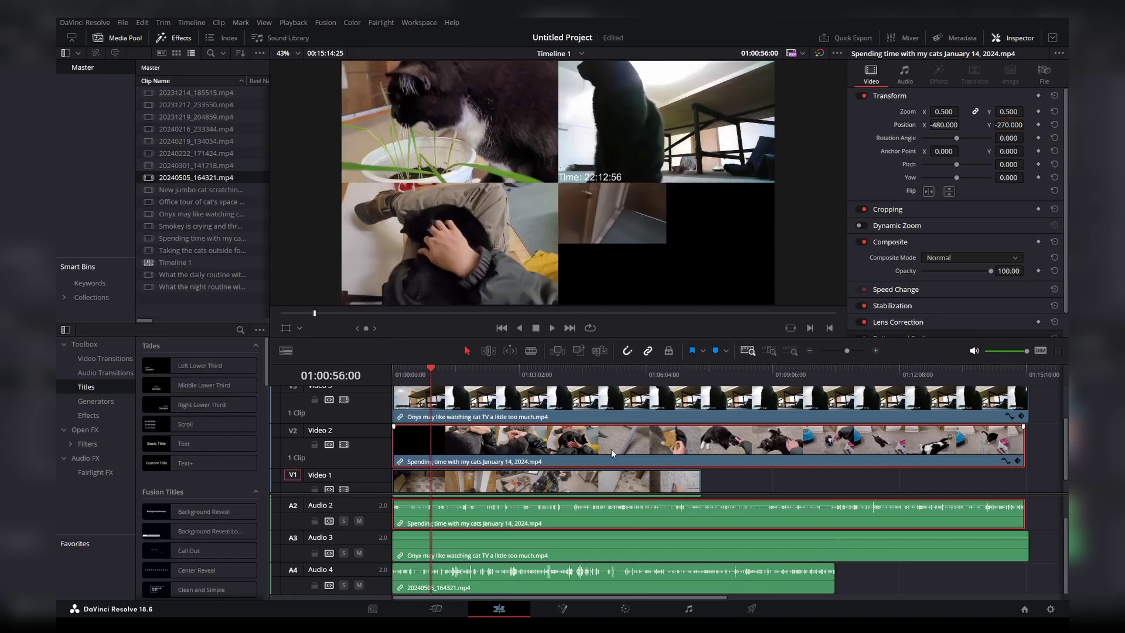
Set the Video 1 "Office tour of cat's space" clip's position to X 480, Y -270 and preview the layout at 01:02:20:01
scroll(610, 449, down, 1)
click(580, 465)
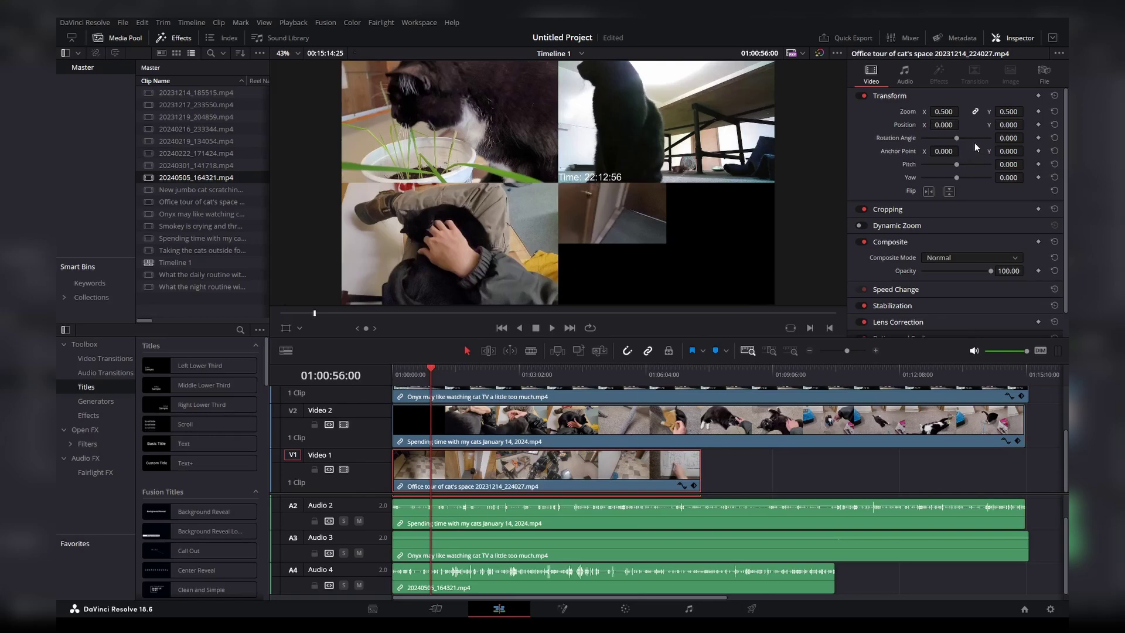
click(935, 124)
text(480)
key(Tab)
text(-270)
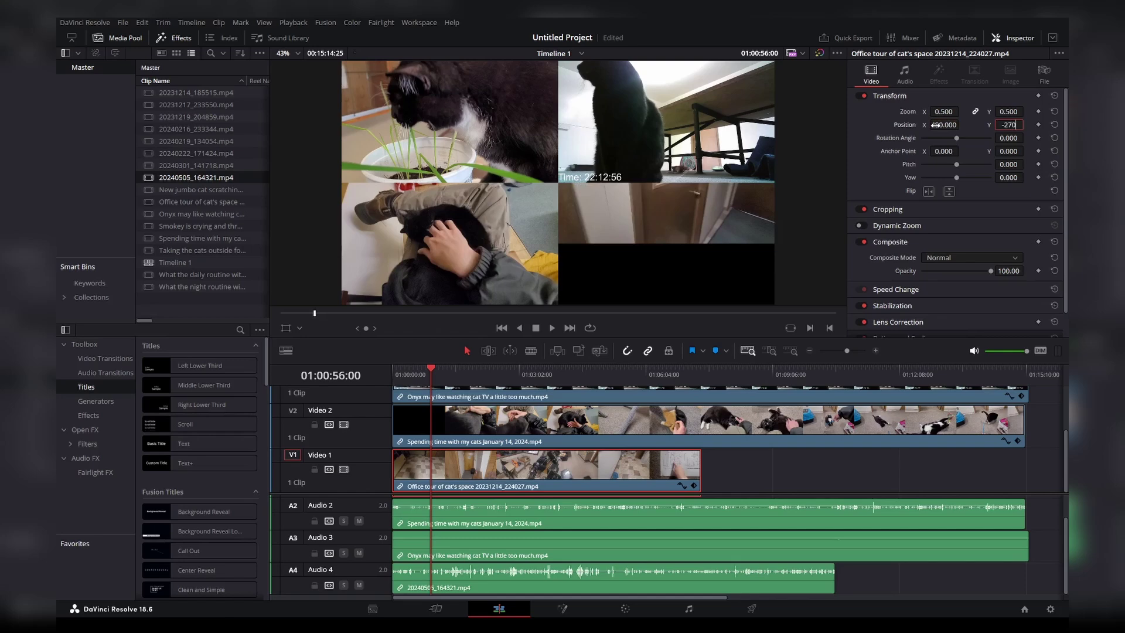
key(Return)
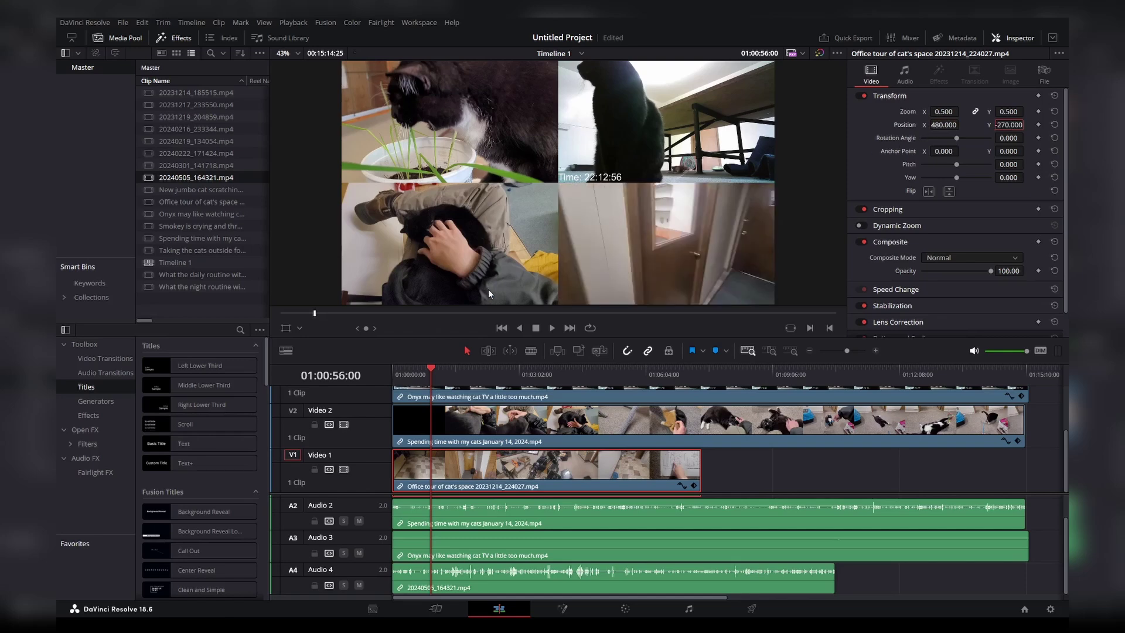
drag(442, 372, 489, 370)
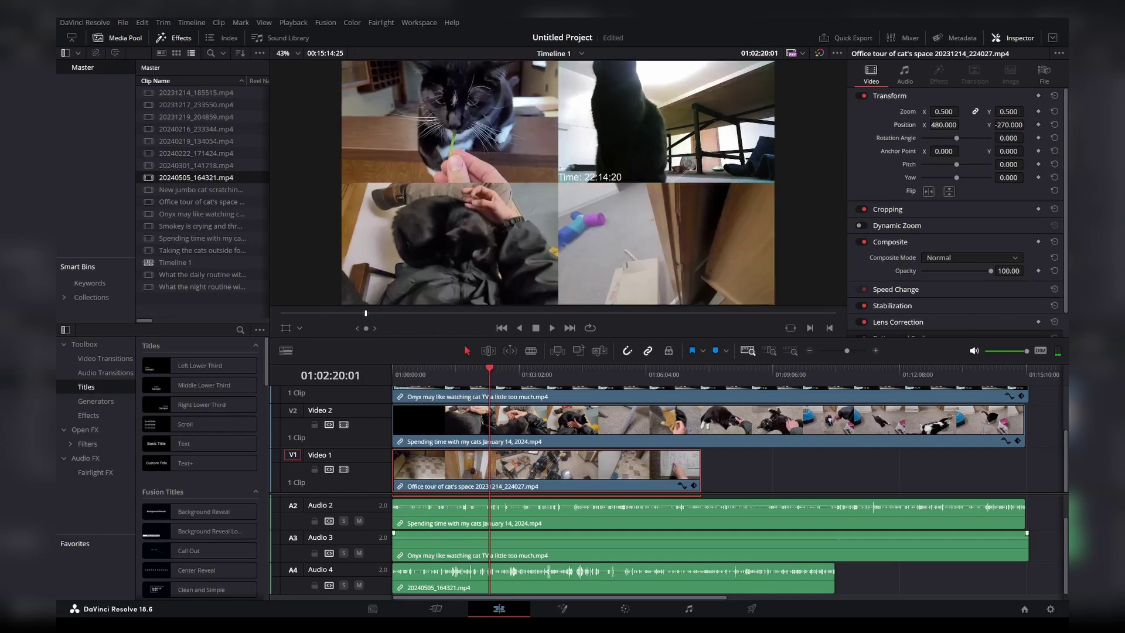
Silence all the timeline clips together by lowering their audio volume to -100
click(869, 473)
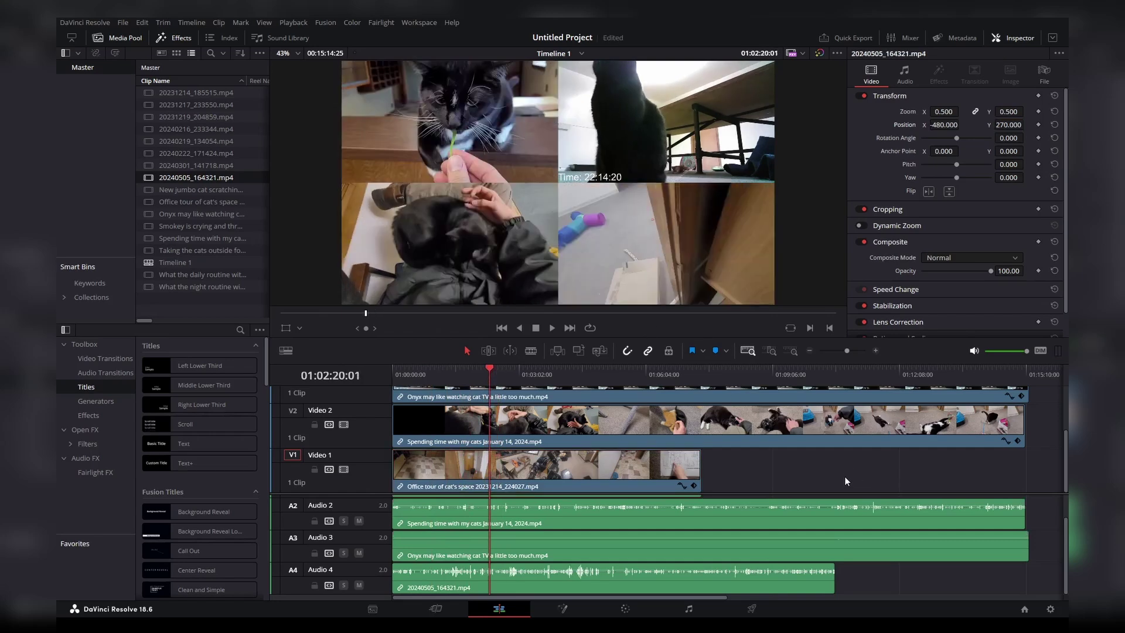
key(ctrl+a)
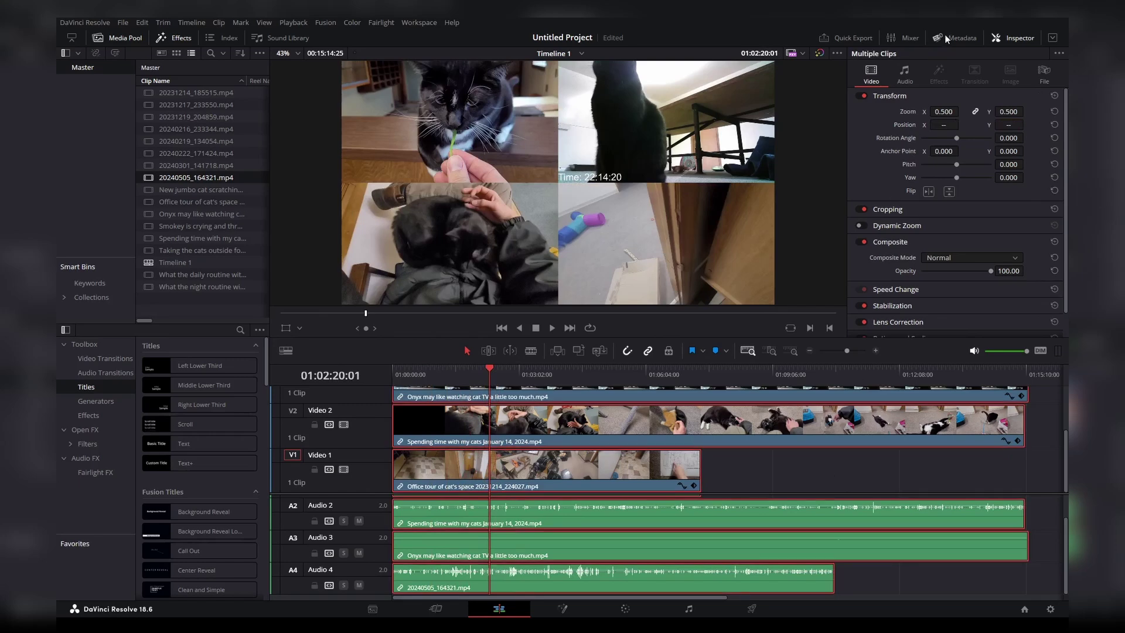
click(906, 83)
drag(940, 114, 921, 112)
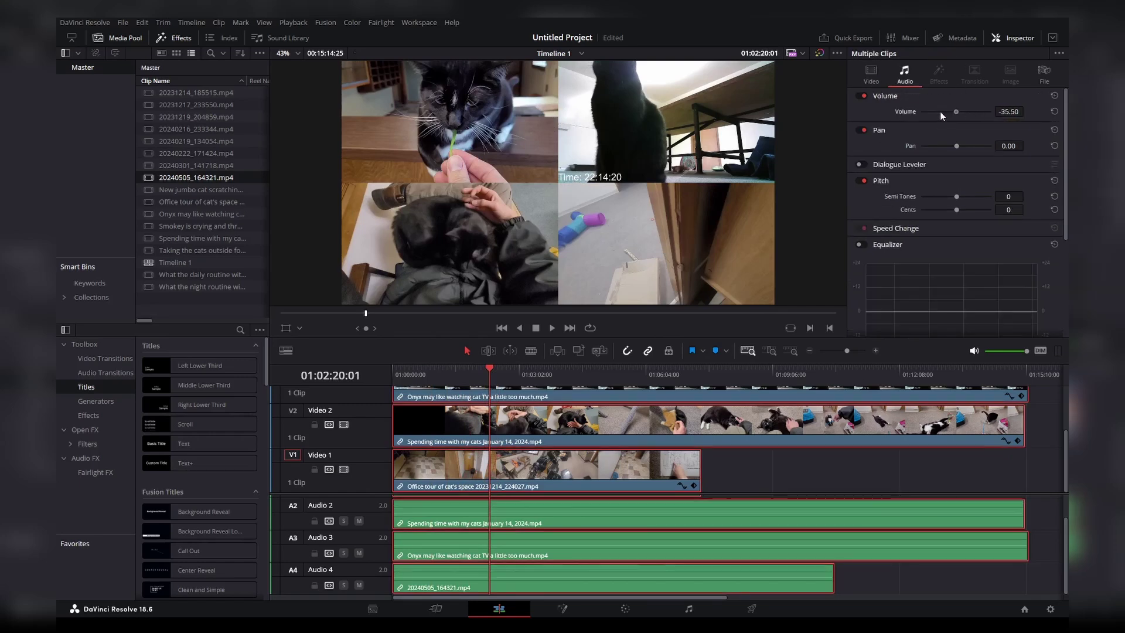
click(767, 478)
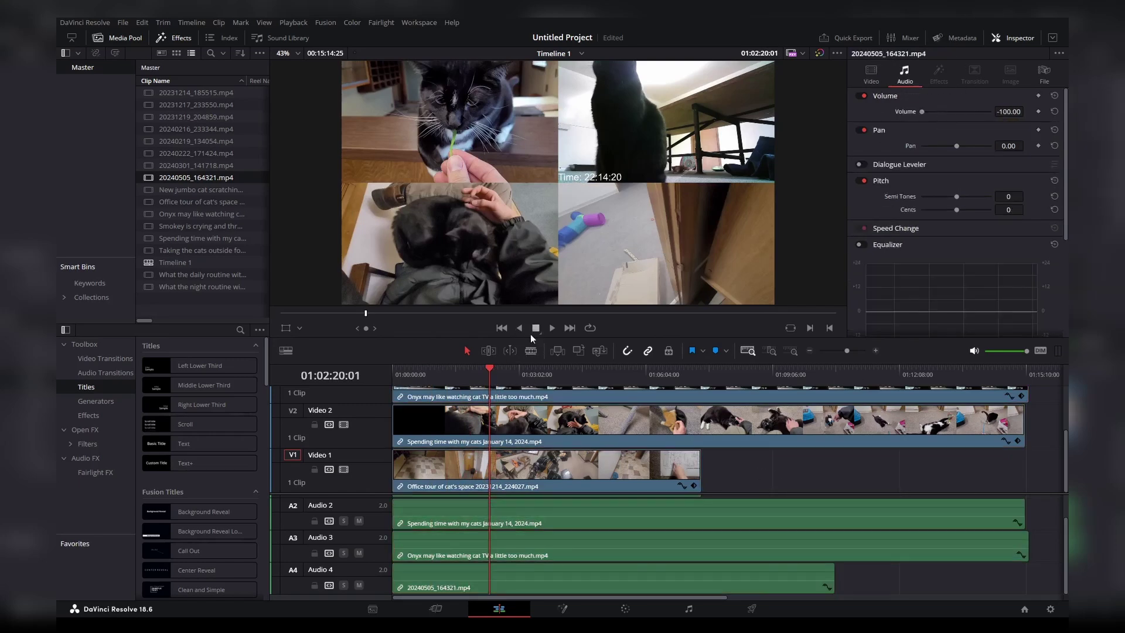
Save the project and play back the four-way split screen for a few seconds
key(ctrl+s)
click(551, 329)
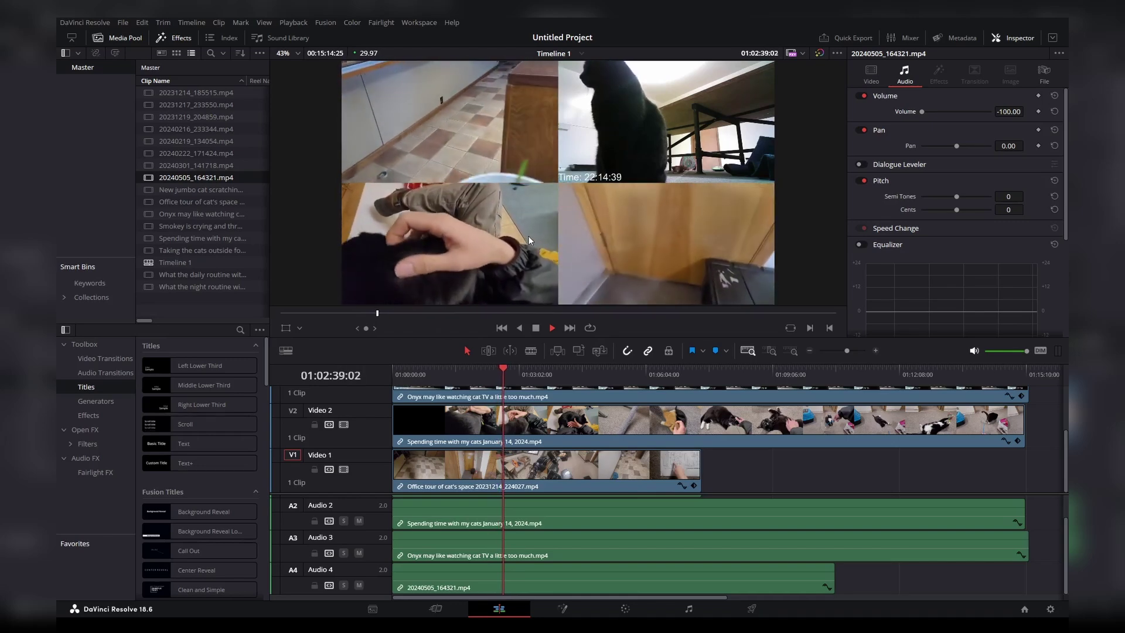
click(535, 328)
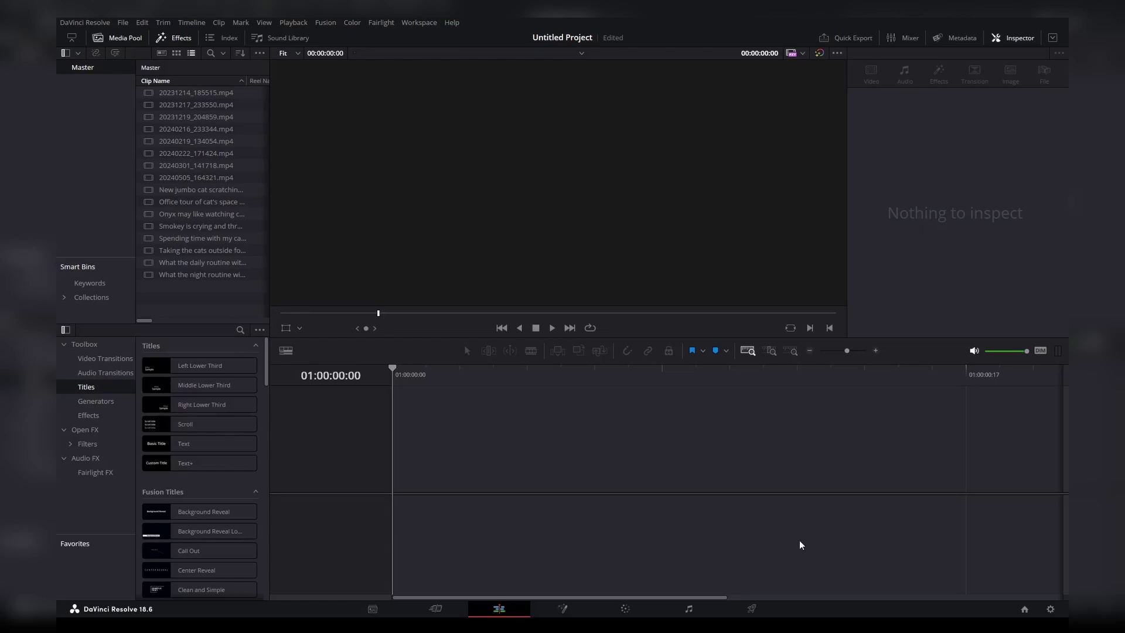
Build a new timeline with "Spending time with my cats January 14, 2024.mp4" on Video 1 and the Onyx cat TV clip on Video 2
click(197, 239)
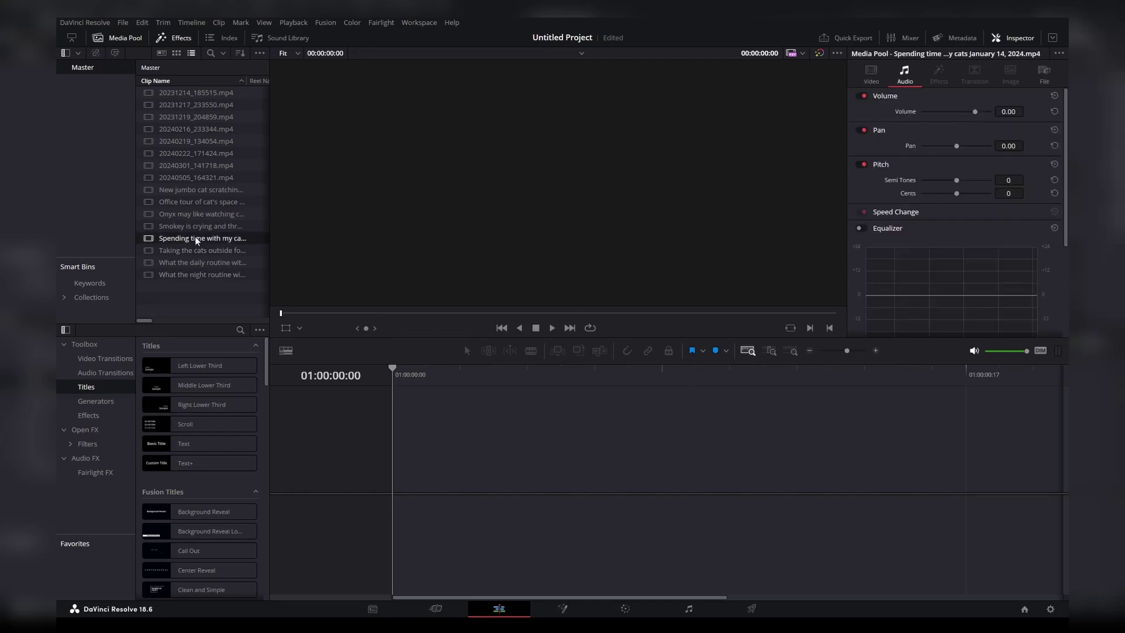
drag(197, 239, 404, 475)
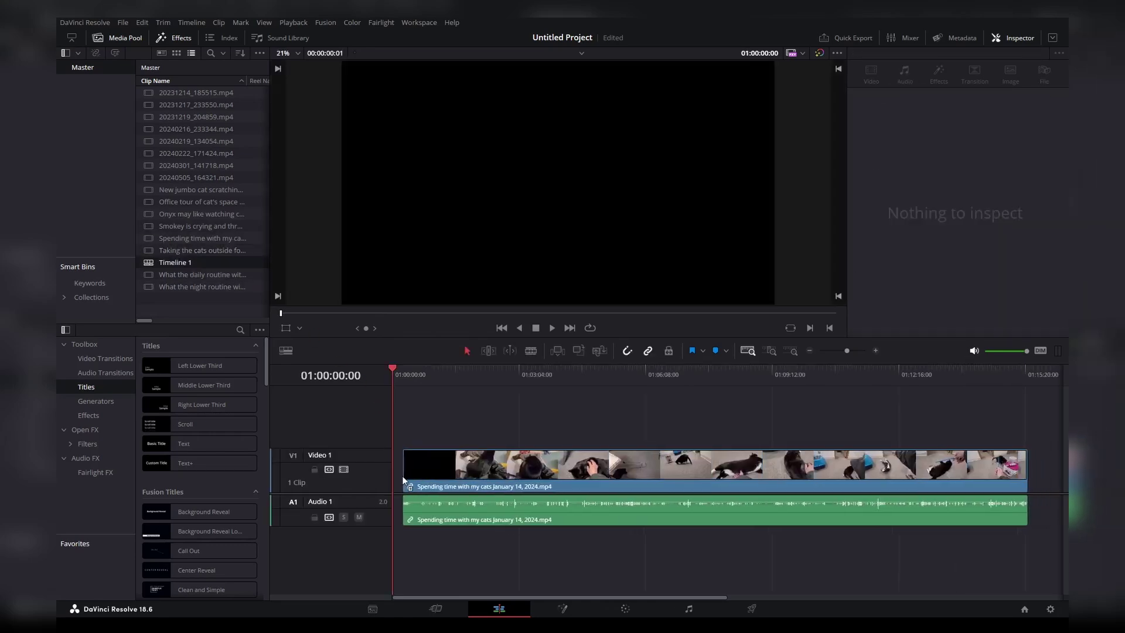
click(188, 216)
drag(188, 215, 398, 414)
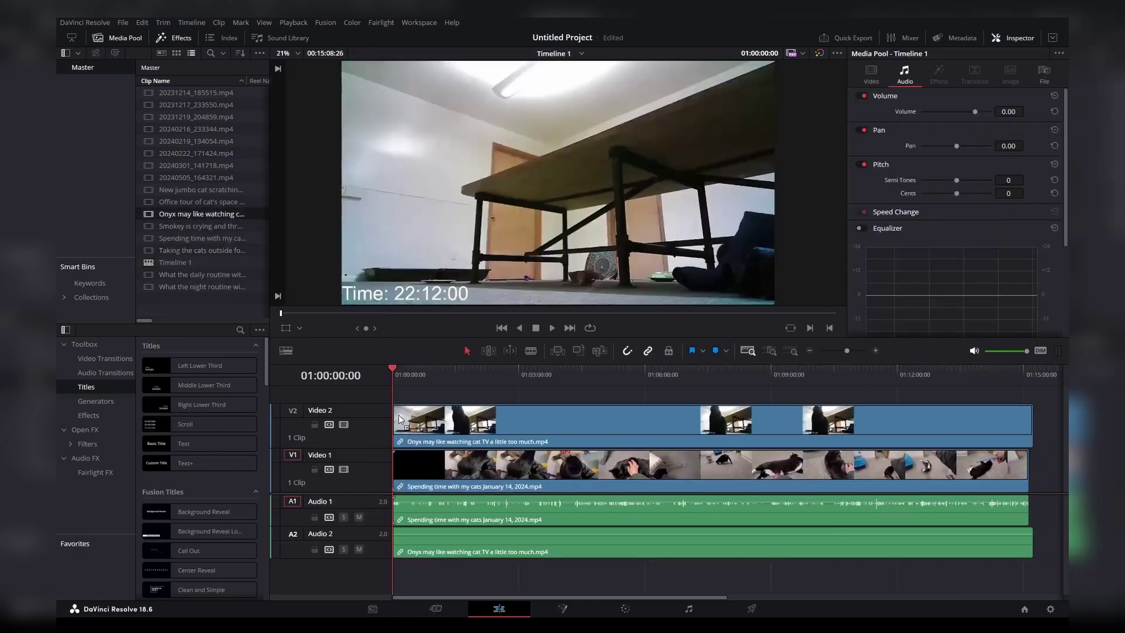
Add 20240505_164321.mp4 on Video 3 and 20240219_134054.mp4 on Video 4, both at the timeline's start
drag(193, 178, 437, 386)
click(198, 146)
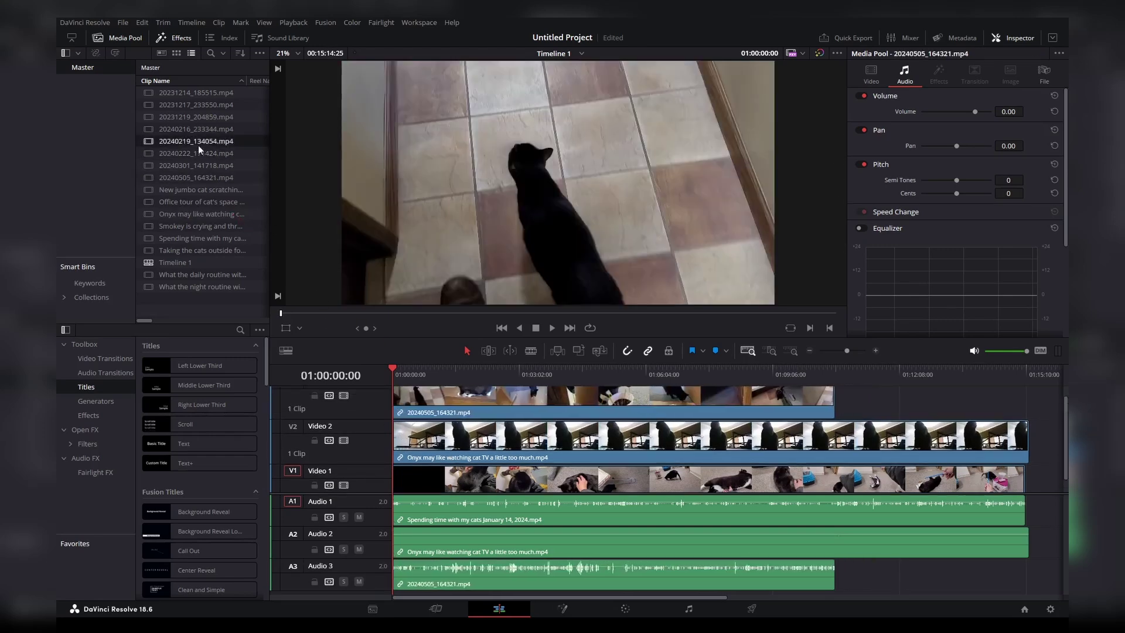
drag(199, 151, 398, 403)
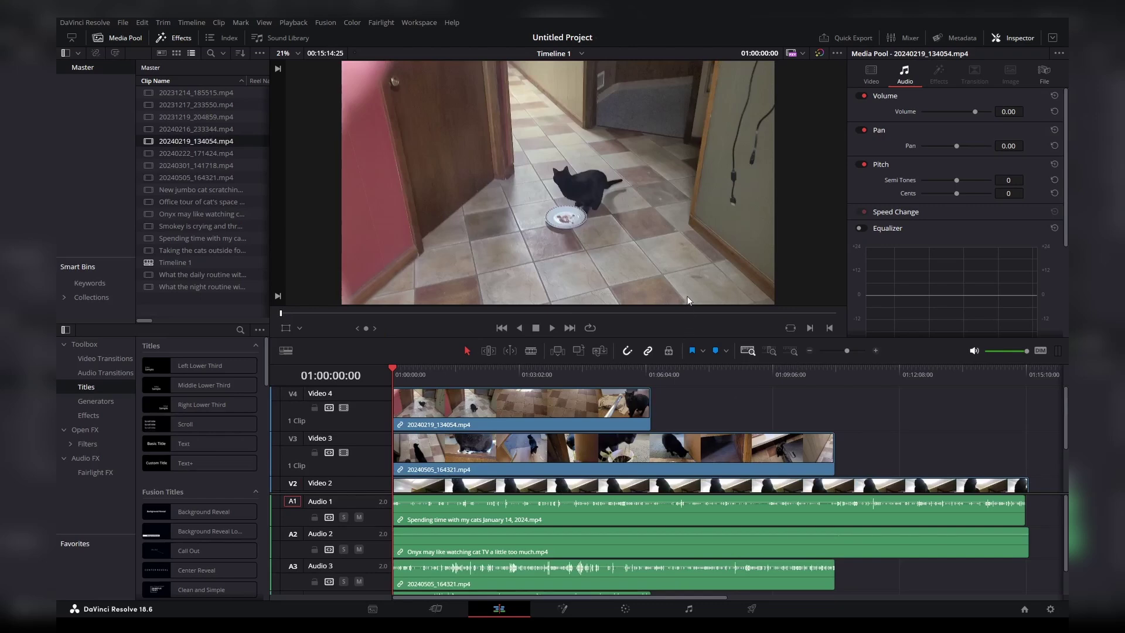
Scale all four timeline clips together to a zoom of 0.5
drag(702, 411, 582, 512)
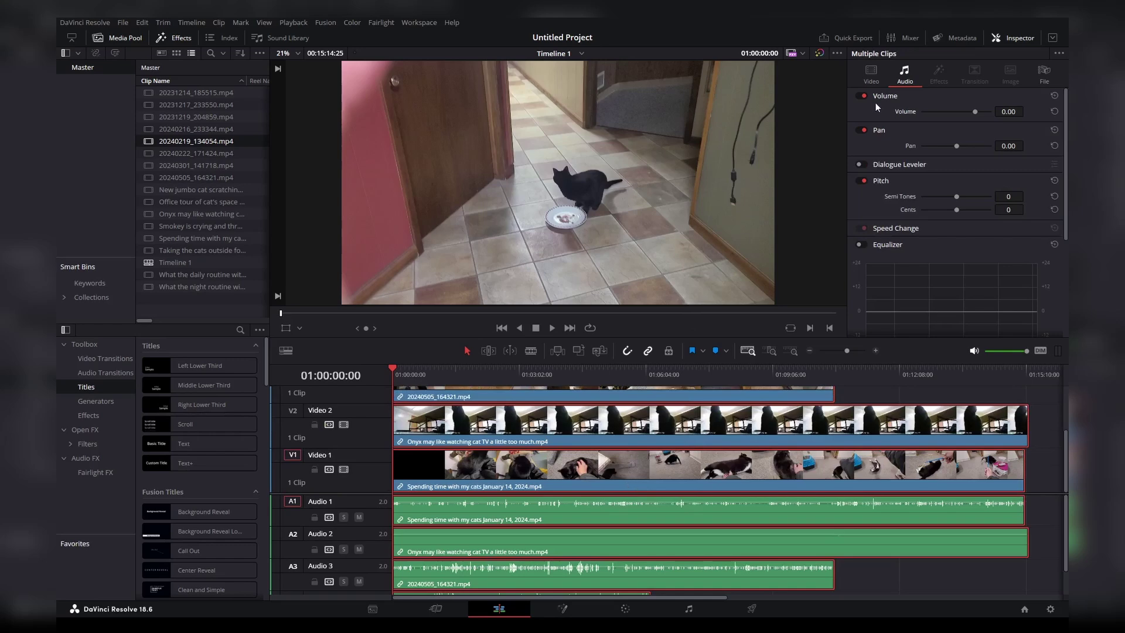
click(875, 75)
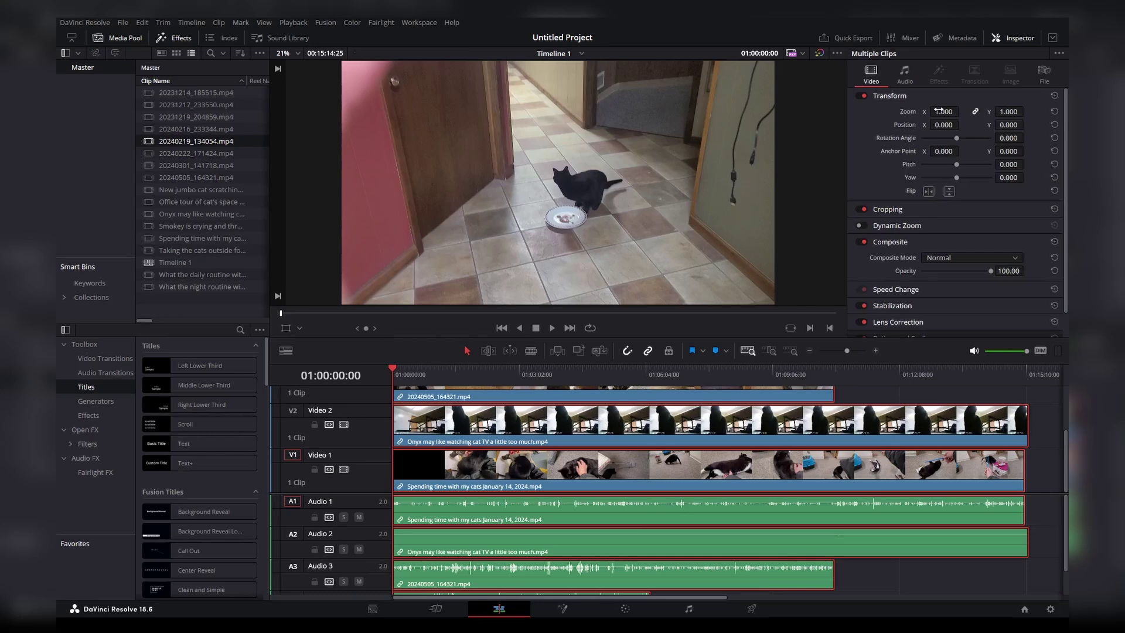
drag(938, 110, 943, 111)
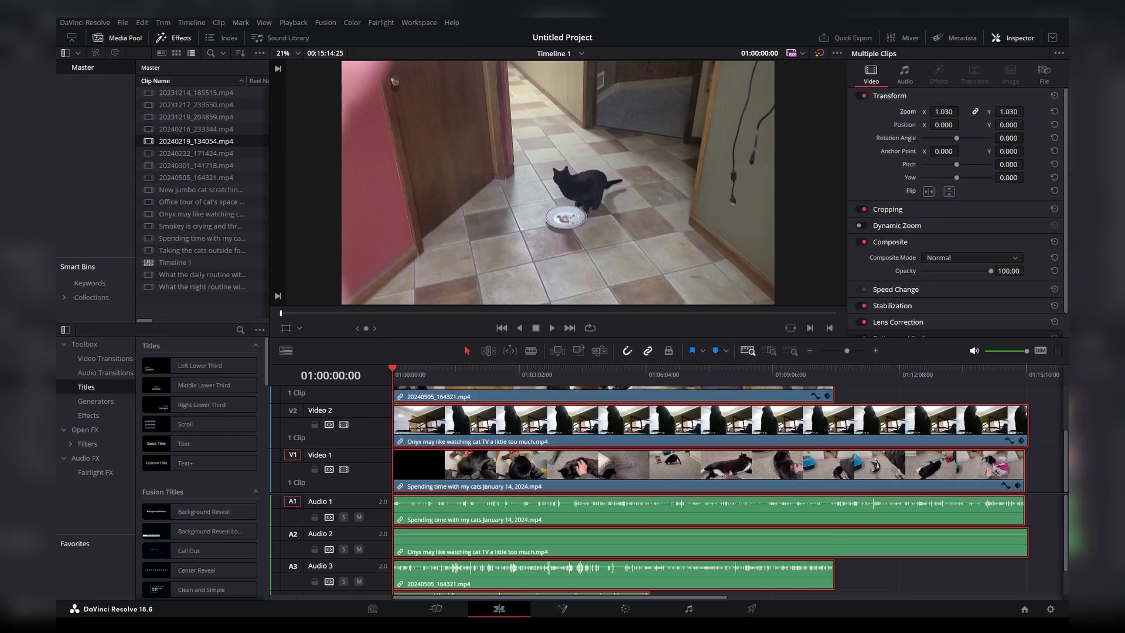
click(944, 111)
text(.5)
key(Return)
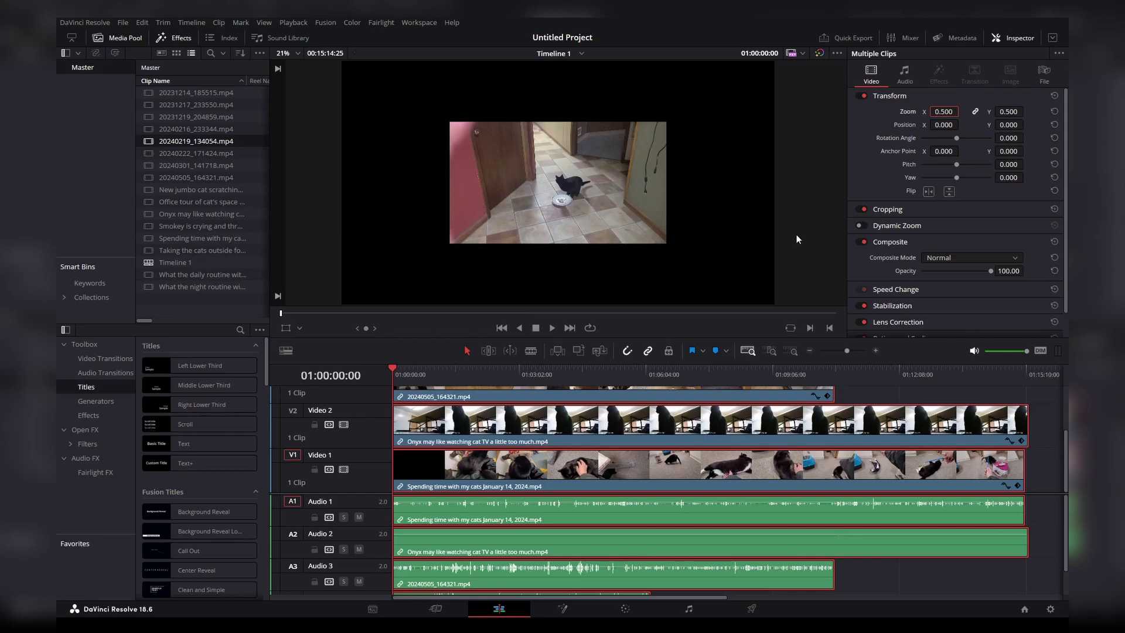
Place 20240219_134054.mp4 on Video 4 in the frame's upper-left quarter with position X -960, Y 540
scroll(532, 412, up, 2)
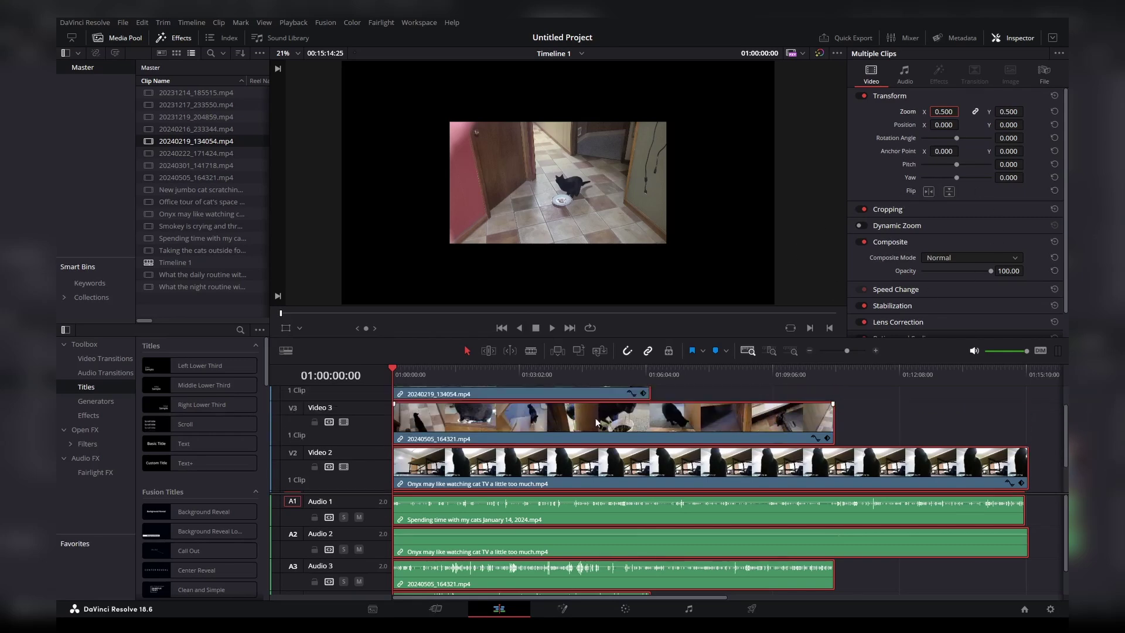
click(574, 409)
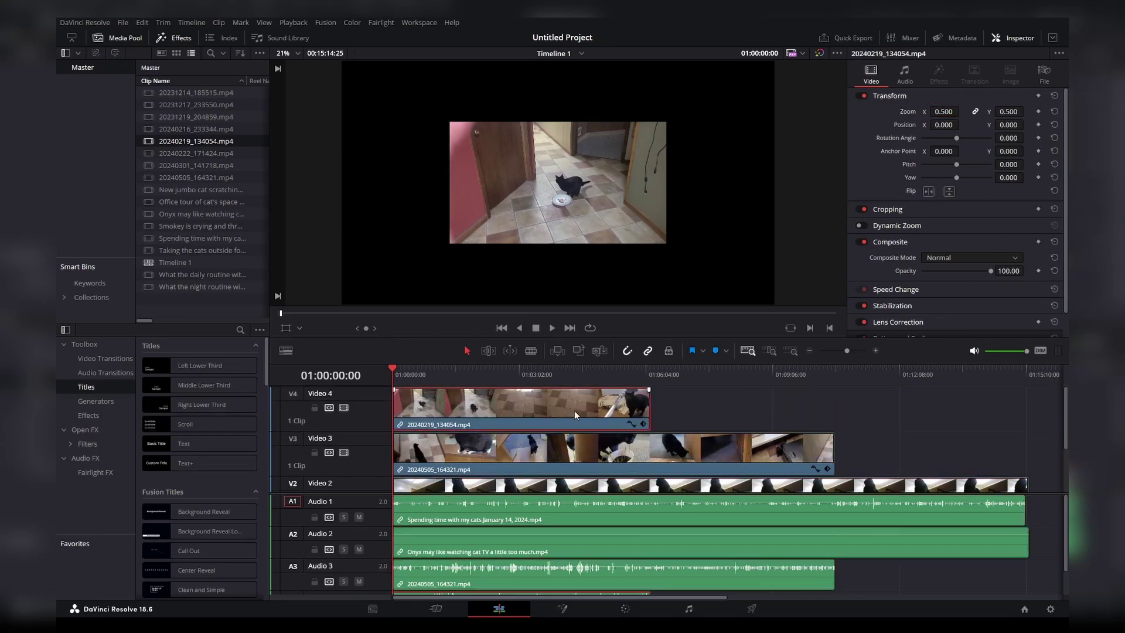
drag(938, 124, 940, 125)
text(-960)
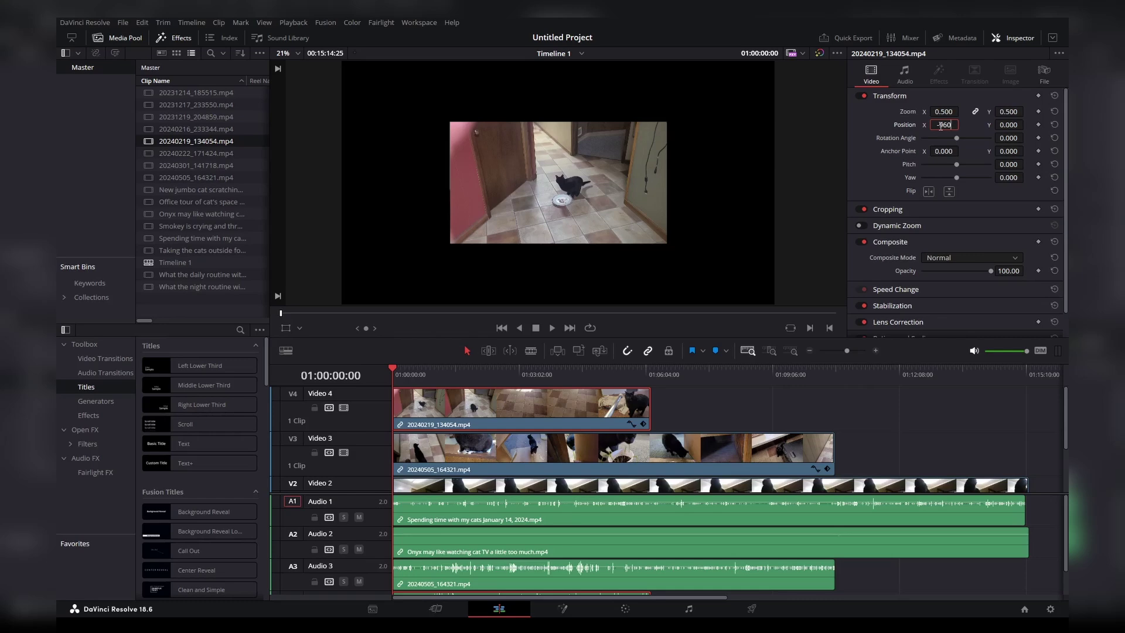
key(Tab)
text(540)
key(Return)
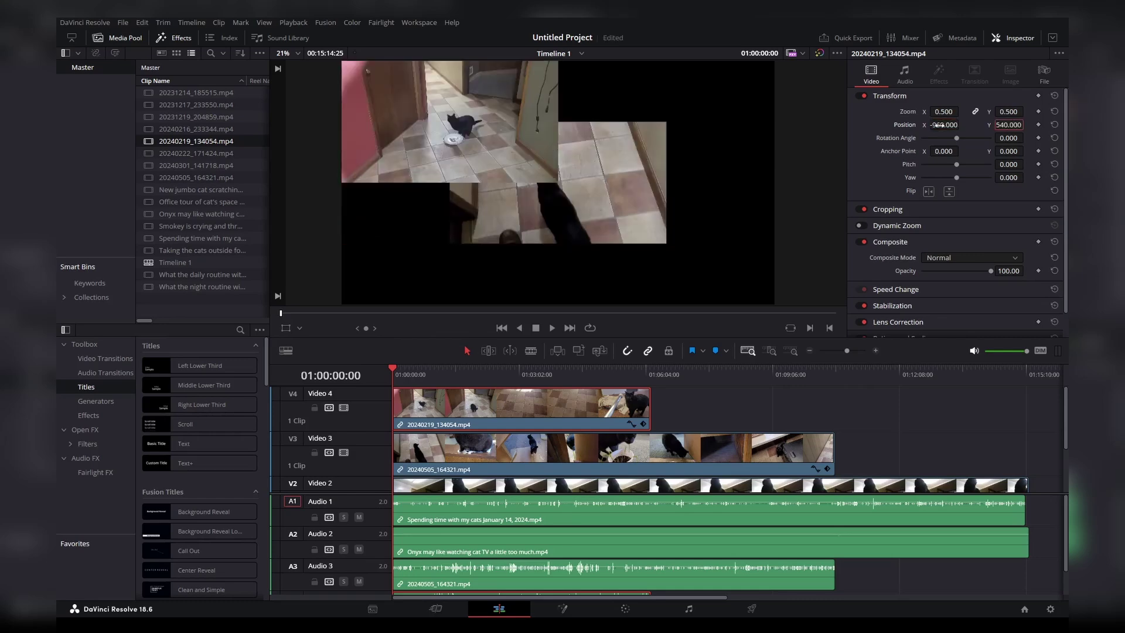
Place 20240505_164321.mp4 on Video 3 in the frame's upper-right quarter with position X 960, Y 540
click(527, 451)
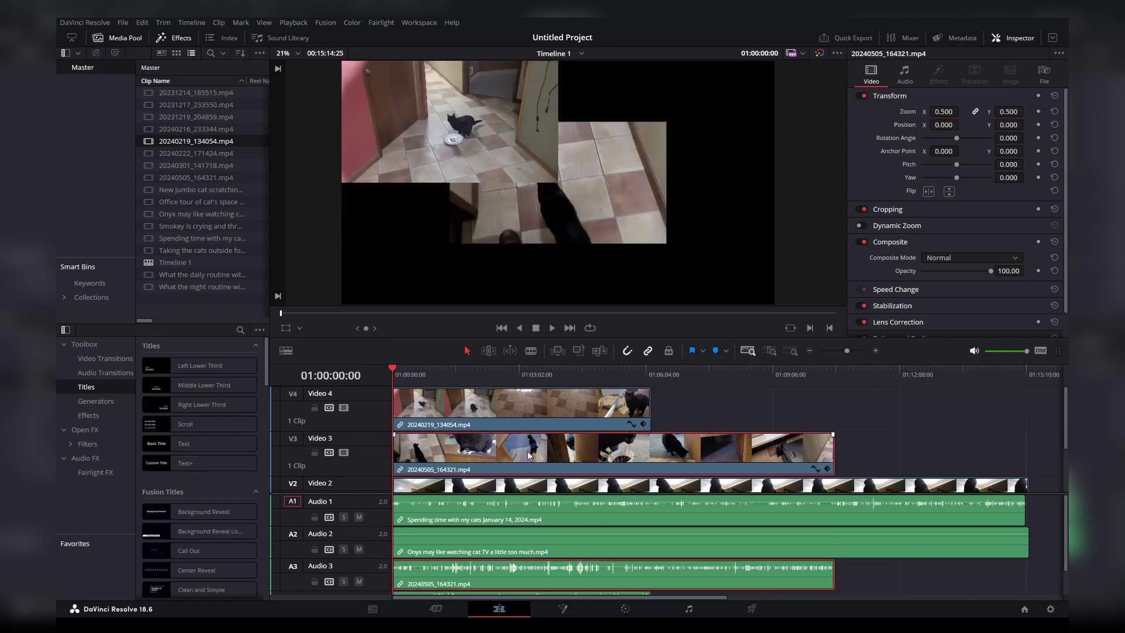
click(941, 125)
text(950)
key(Tab)
text(540)
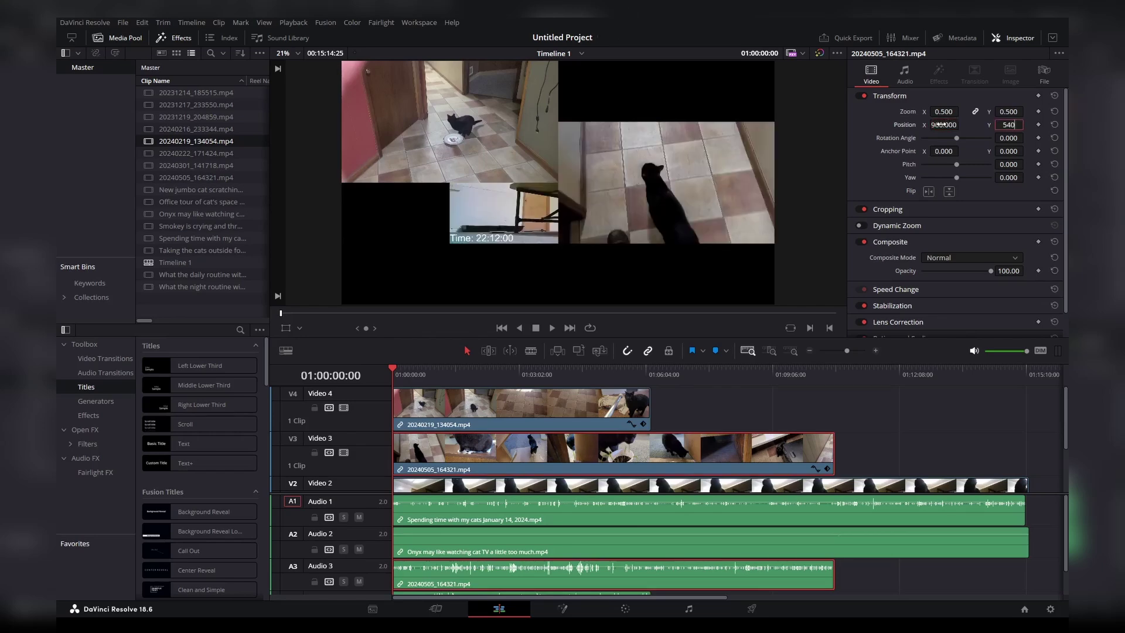
key(Return)
Place the Onyx cat TV clip on Video 2 in the frame's lower-left quarter with position X -960, Y -540
scroll(470, 434, down, 2)
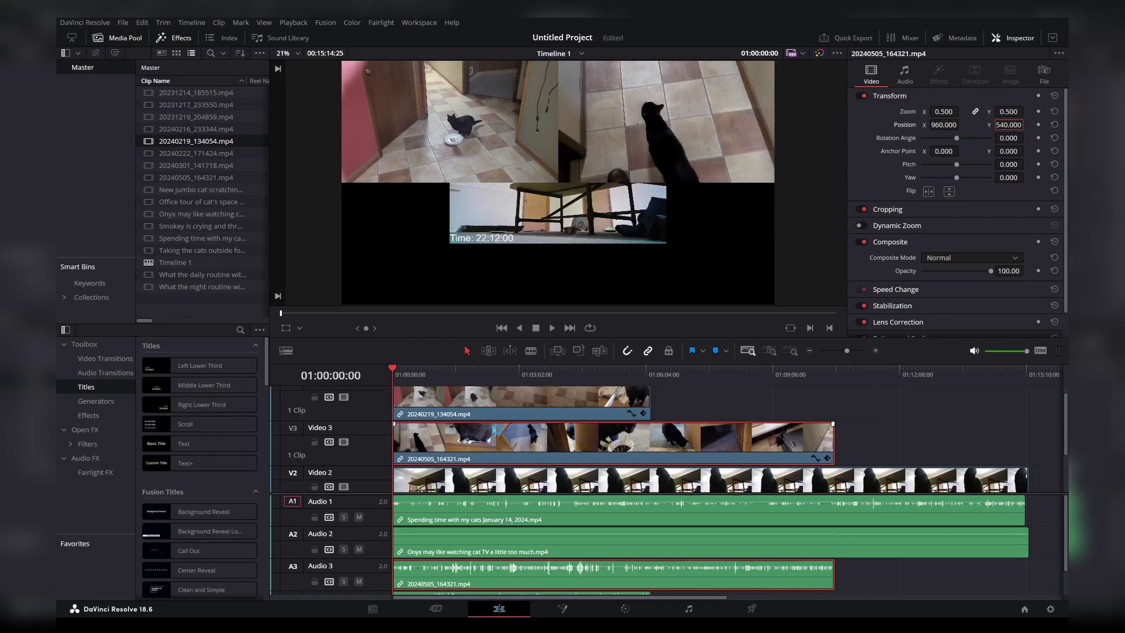
click(468, 476)
click(940, 125)
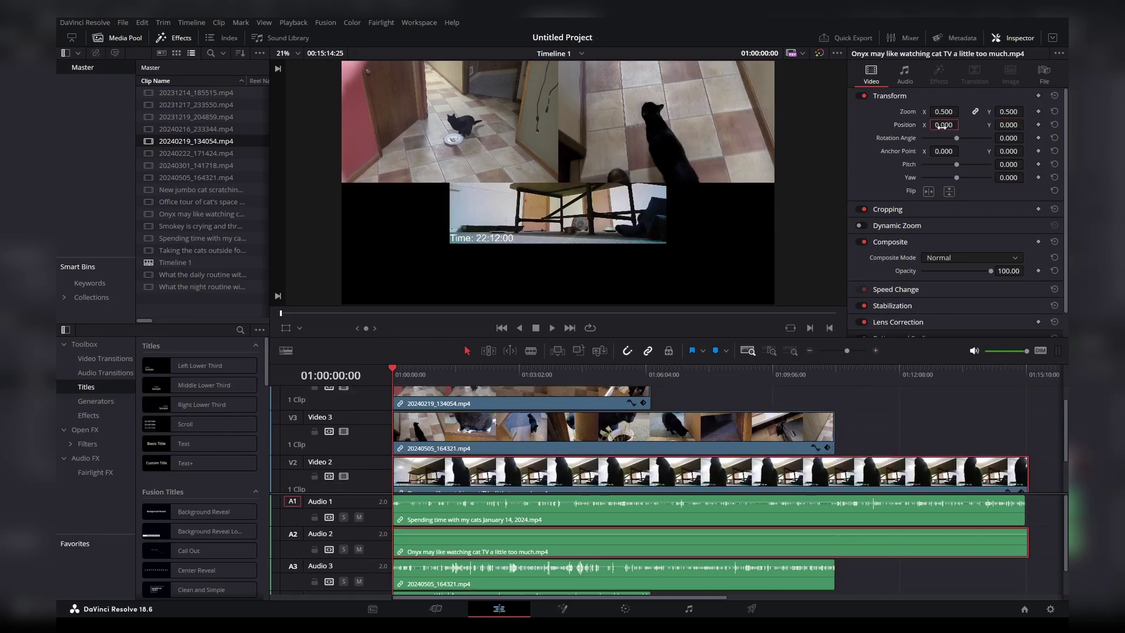
text(-960)
key(Return)
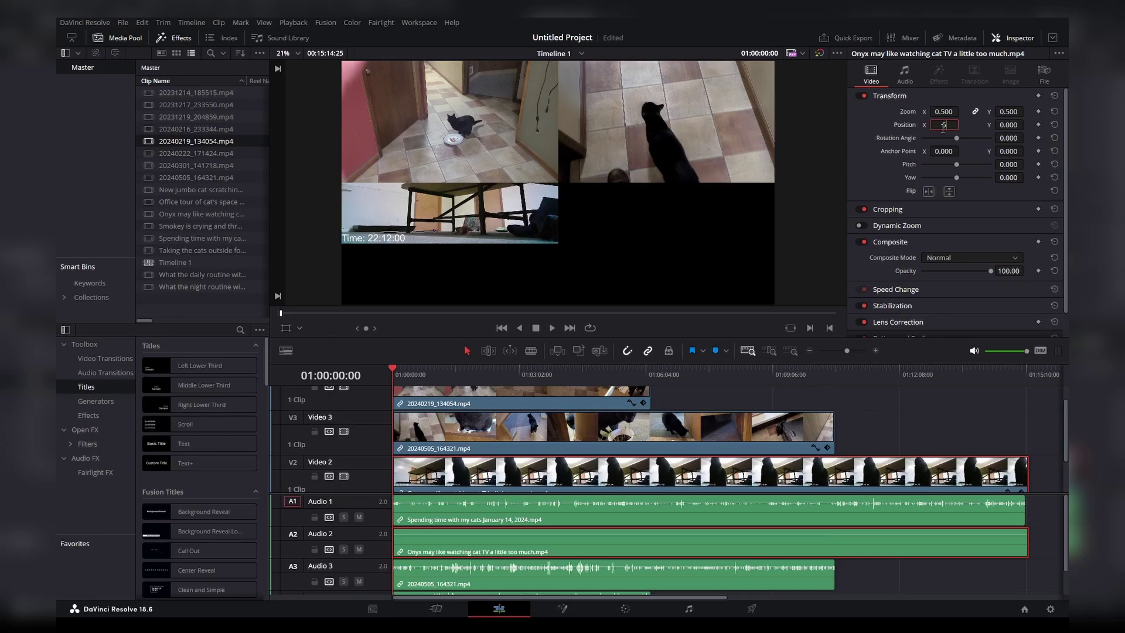
key(BackSpace)
text(960)
key(Tab)
text(-)
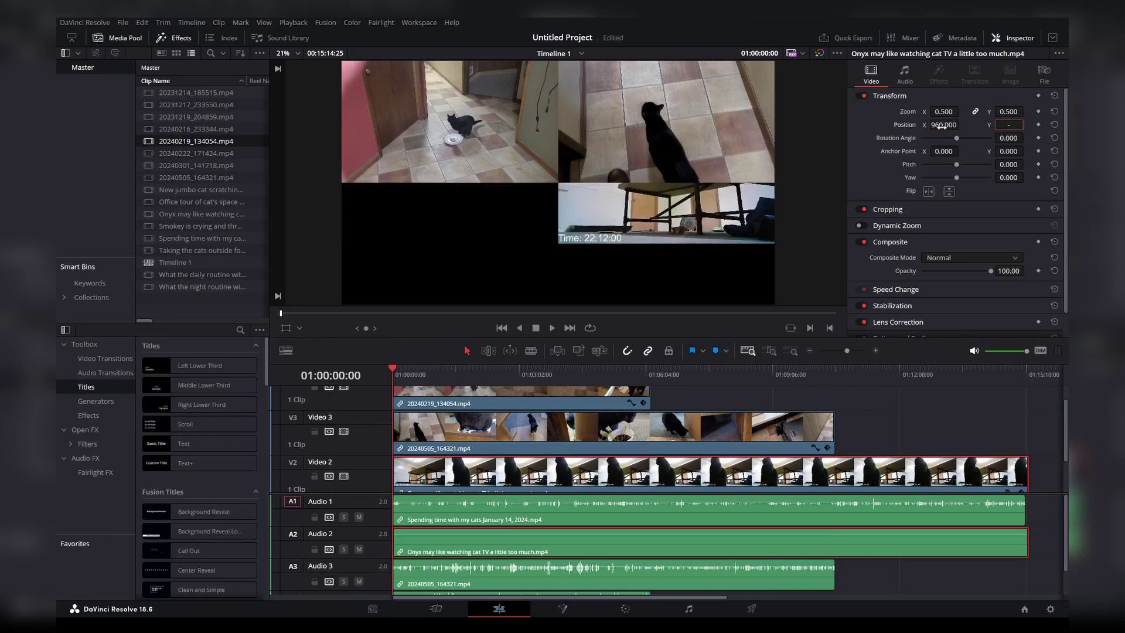
text(540)
key(Return)
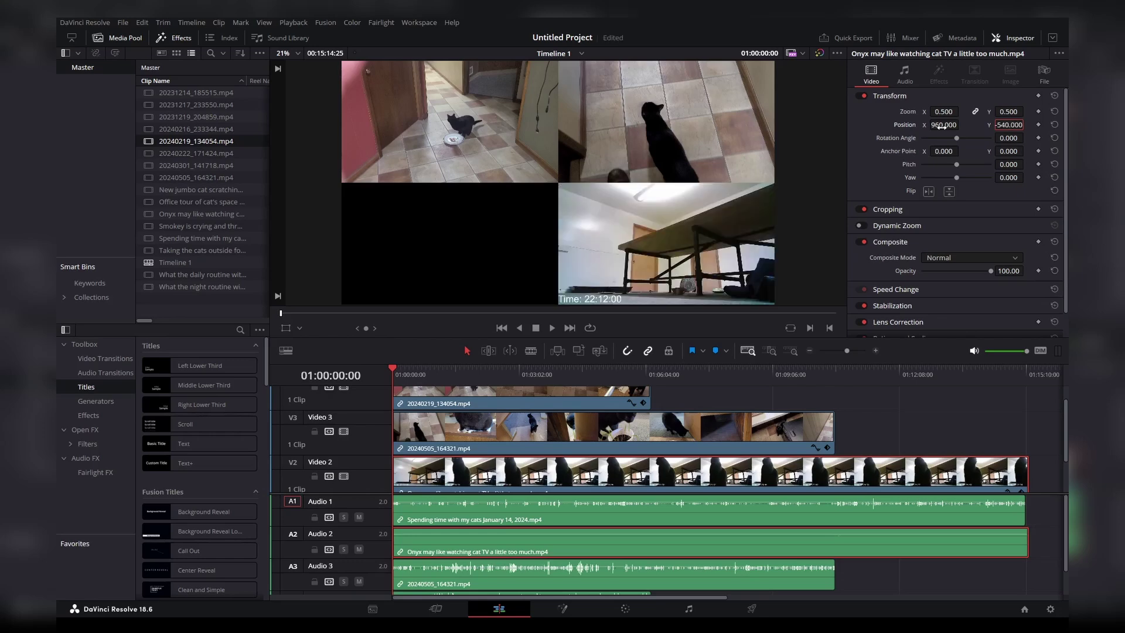
click(942, 125)
text(-960)
key(Return)
Place "Spending time with my cats January 14, 2024.mp4" on Video 1 in the frame's lower-right quarter with position X 960, Y -540
scroll(625, 493, down, 2)
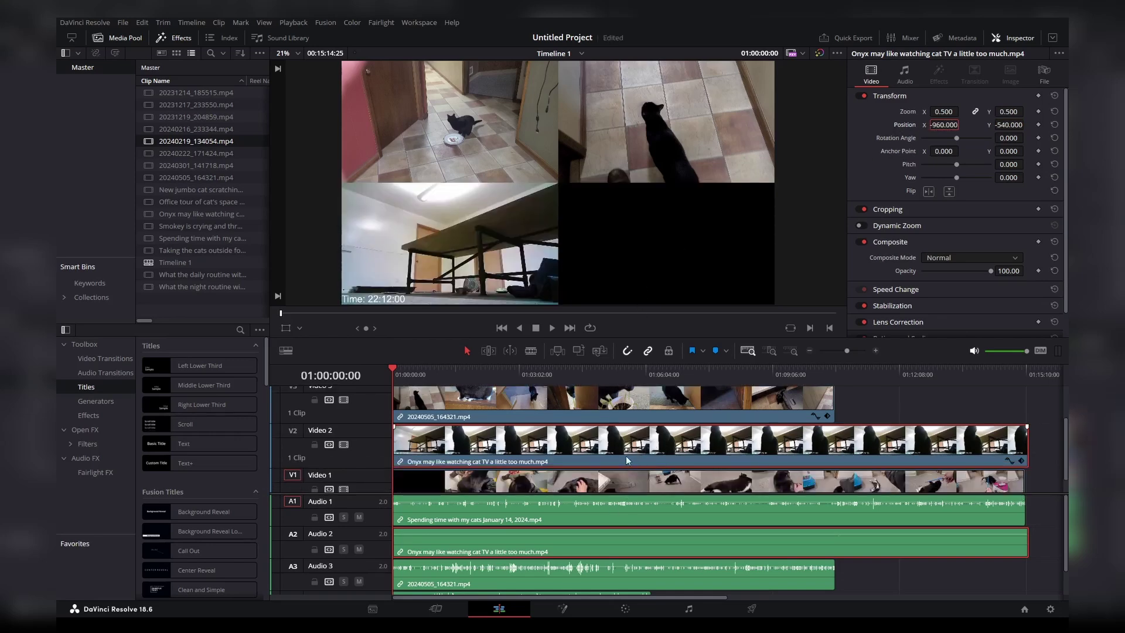
click(614, 481)
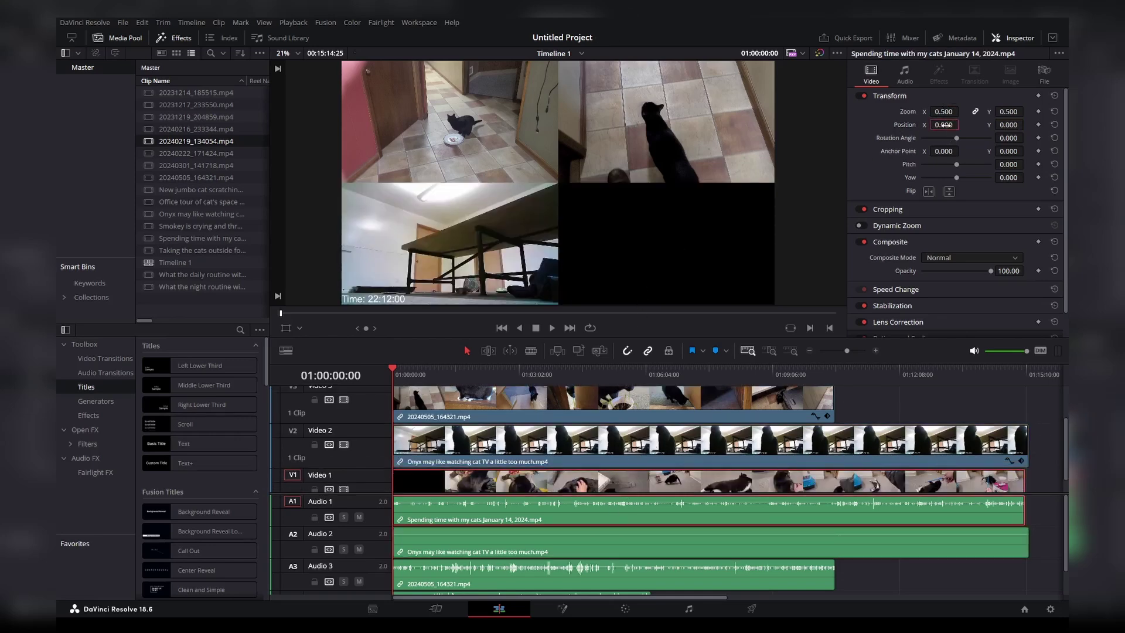
text(960)
key(Tab)
text(-540)
key(Return)
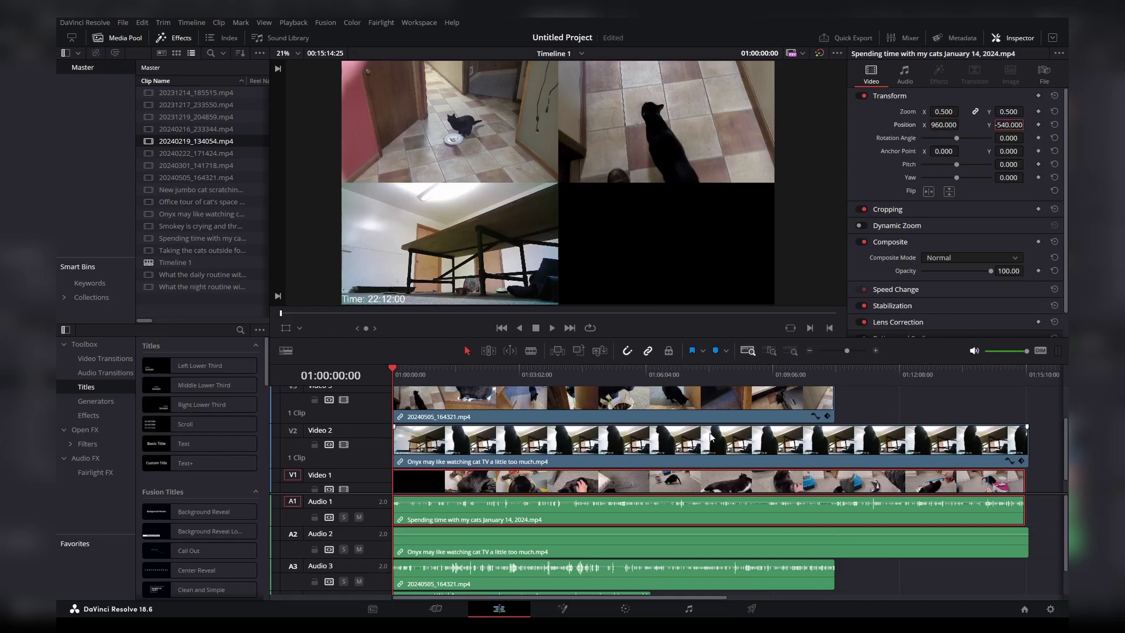
Lower the audio volume of all timeline clips together to -100 and play the split screen from 01:01:33:03
scroll(898, 397, down, 1)
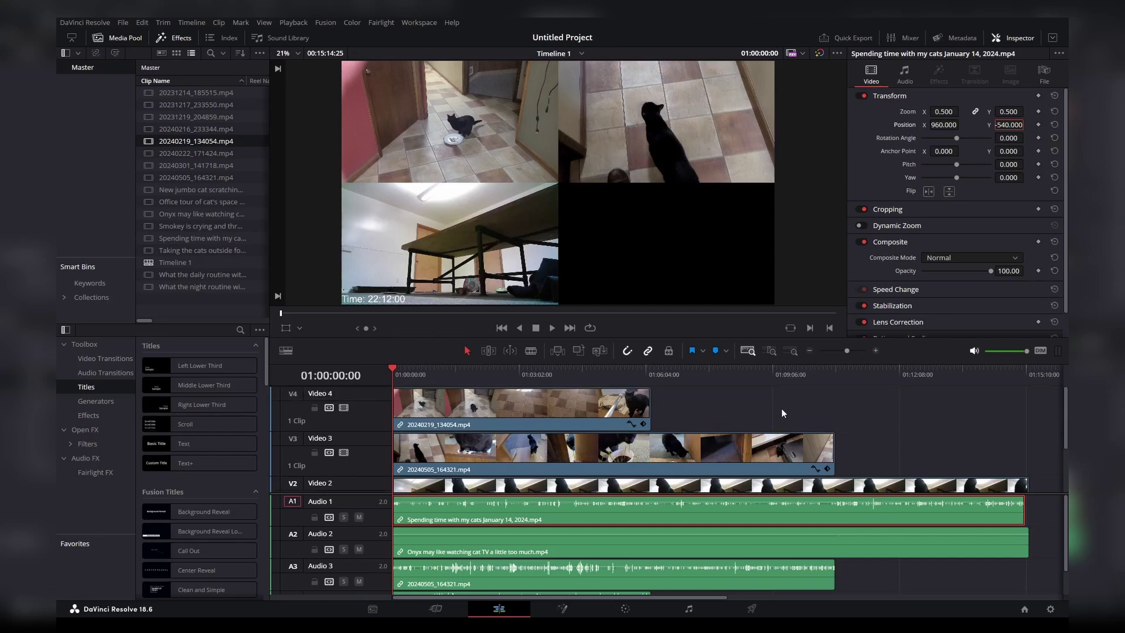
drag(782, 407, 562, 533)
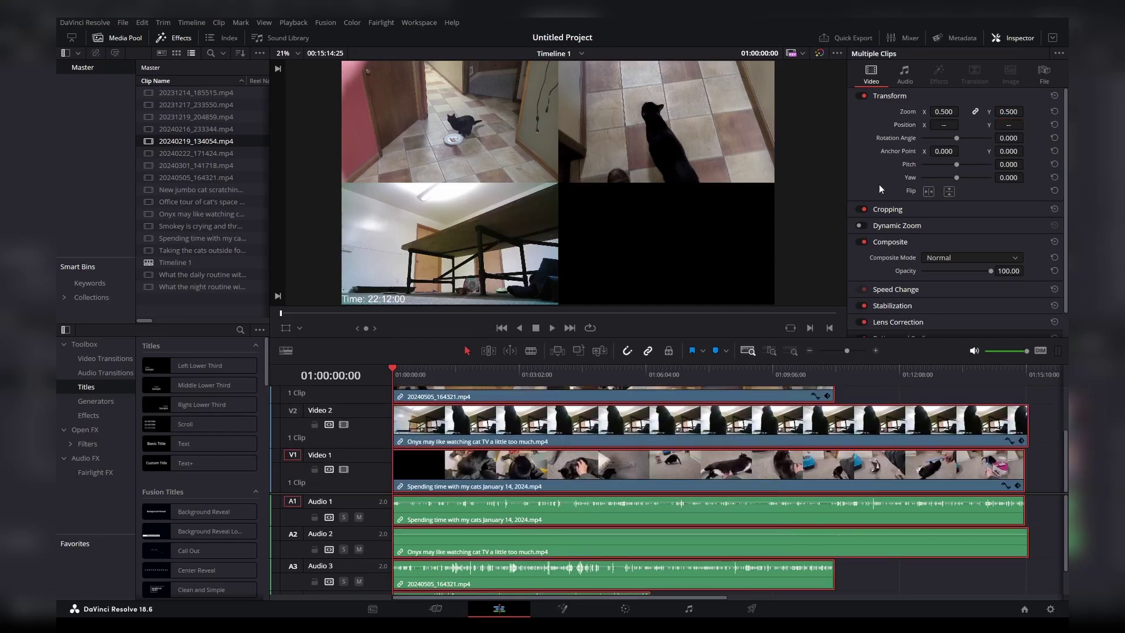
click(905, 76)
drag(948, 111, 885, 111)
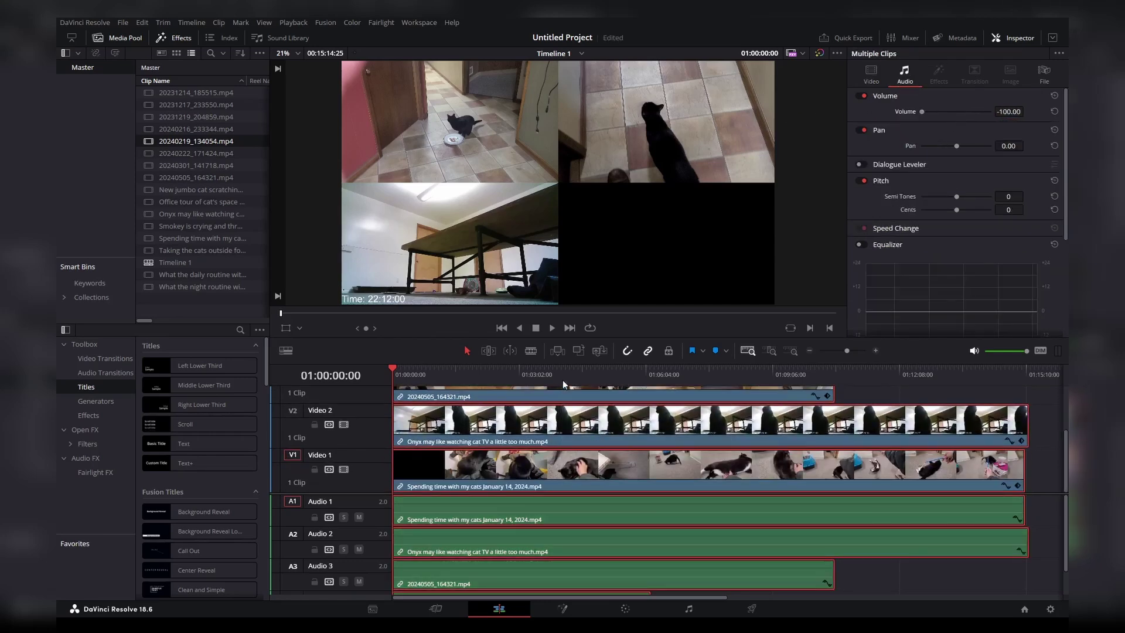
click(457, 370)
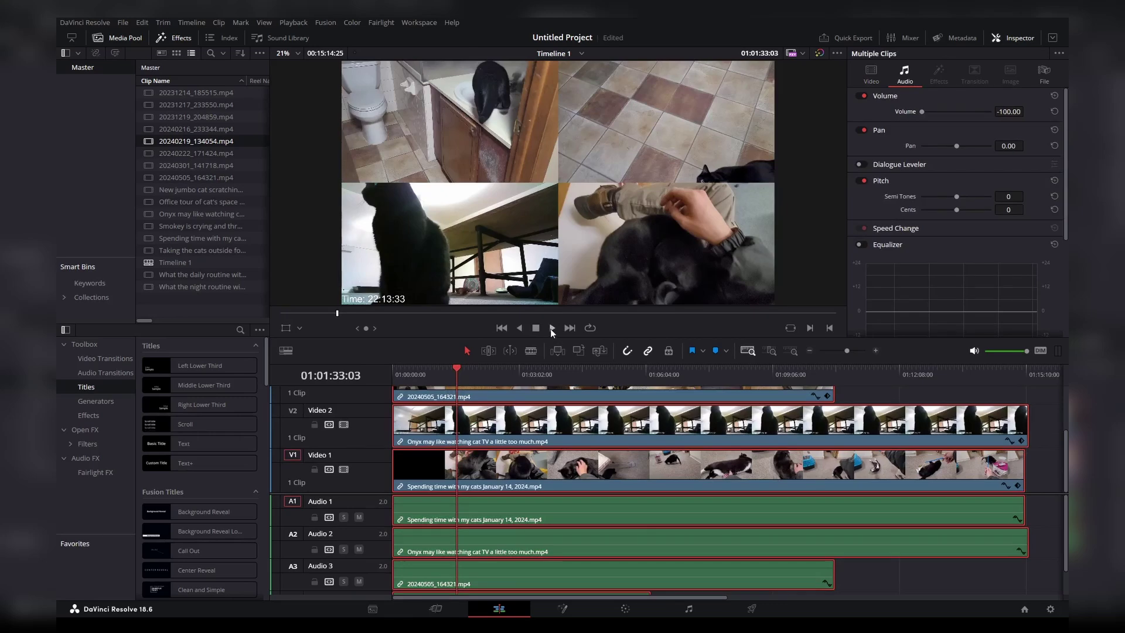
click(551, 328)
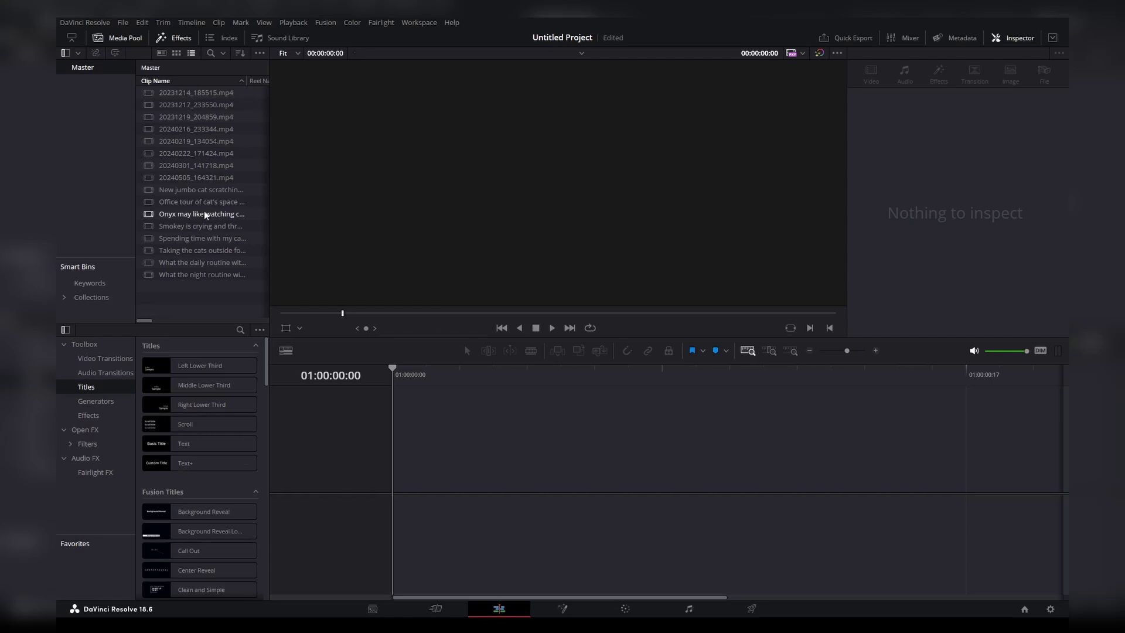
Build a new timeline with the night routine clip on Video 1, the outside walk clip on Video 2 and the daily routine clip on Video 3
drag(188, 270, 399, 465)
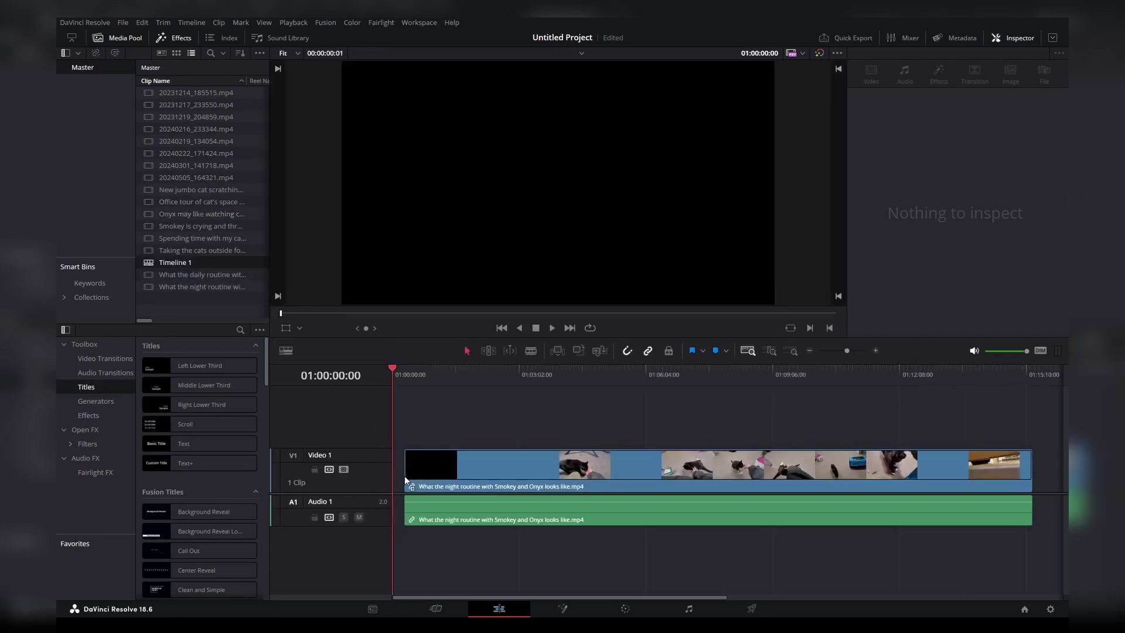
drag(197, 251, 399, 420)
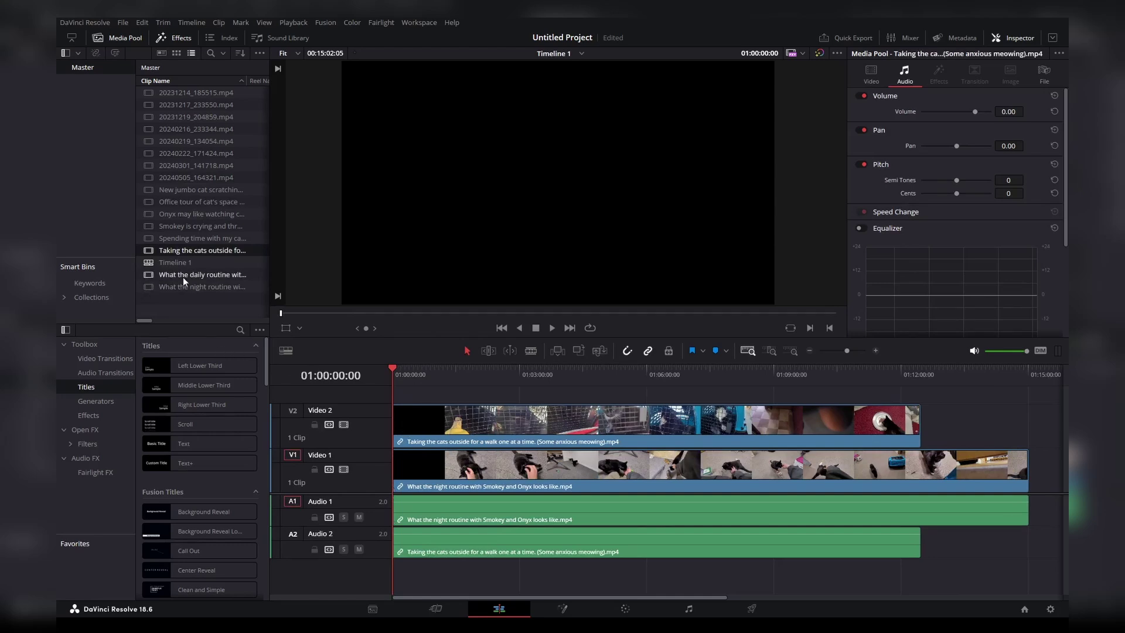
drag(183, 277, 438, 404)
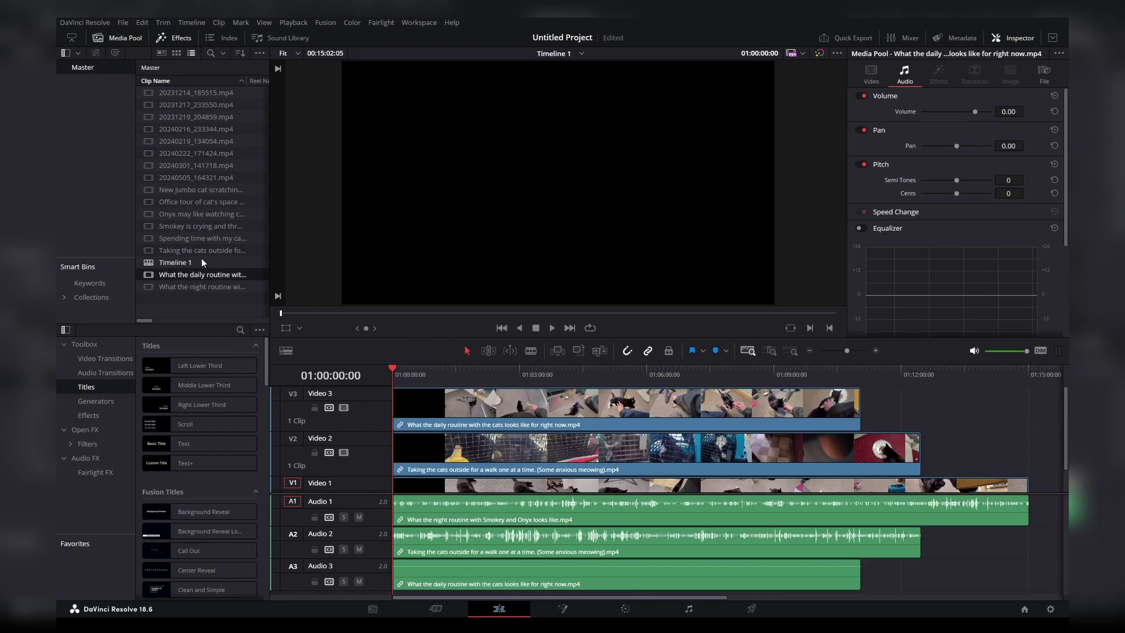
Stack the January 14 cats clip on Video 4, the Smokey tantrum clip on Video 5 and the Onyx cat TV clip on Video 6
drag(199, 238, 400, 386)
drag(199, 226, 402, 388)
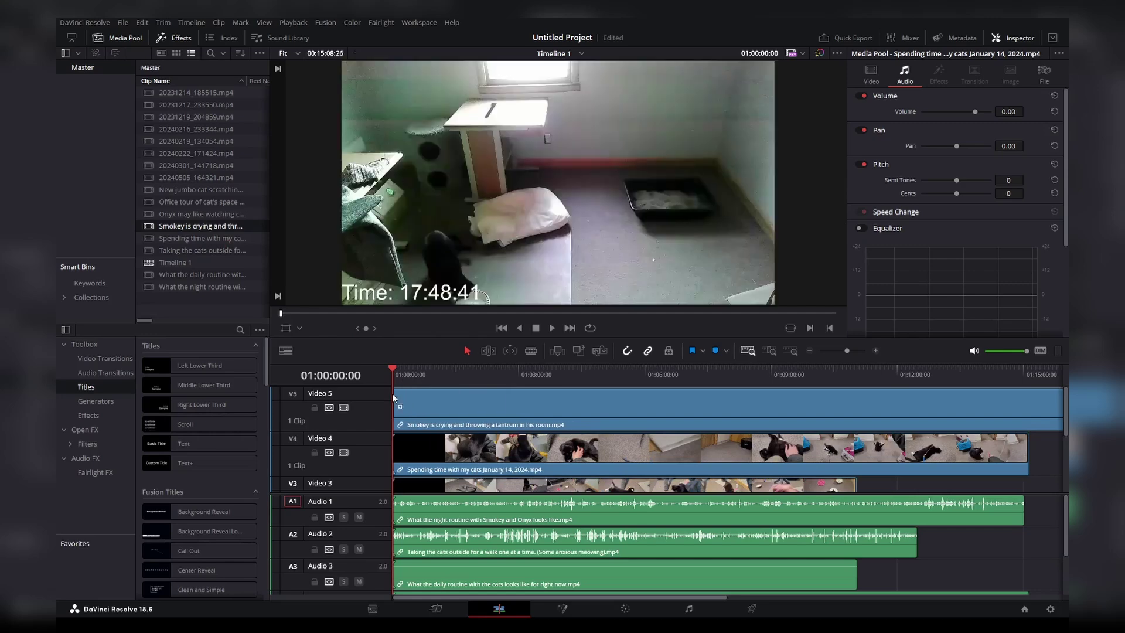
drag(220, 221, 403, 390)
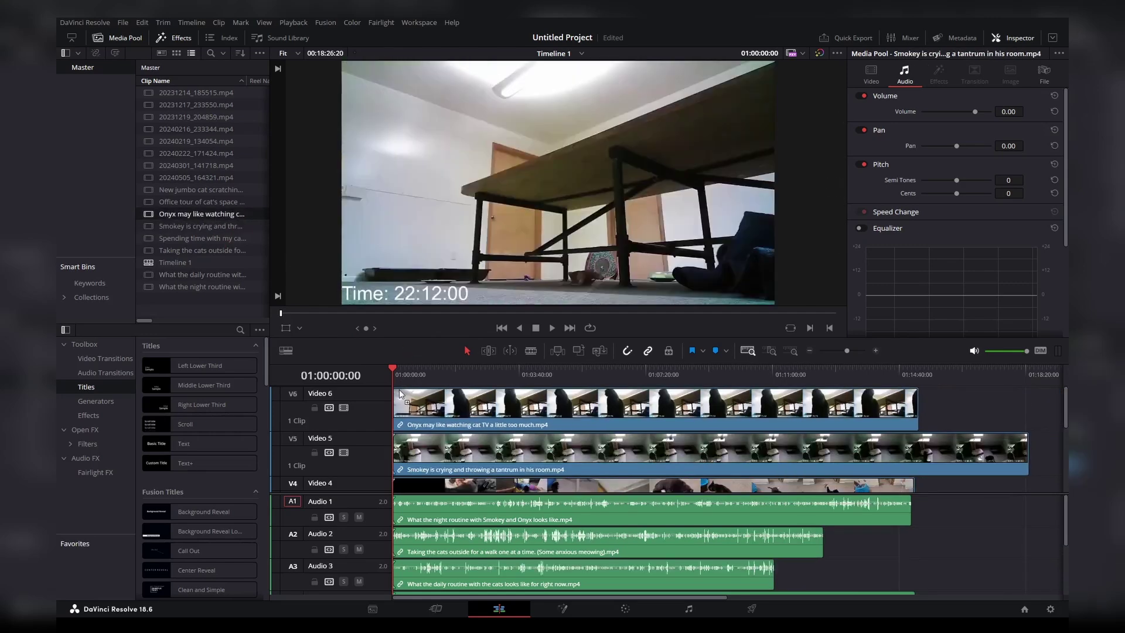
Stack the office tour clip on Video 7, 20240505_164321.mp4 on Video 8 and 20240301_141718.mp4 on Video 9, all at the timeline's start
drag(199, 201, 402, 391)
mouse_move(193, 189)
mouse_down()
mouse_move(436, 389)
mouse_move(395, 393)
mouse_move(205, 212)
mouse_move(413, 375)
mouse_move(411, 390)
mouse_move(391, 393)
mouse_move(417, 396)
mouse_move(206, 176)
mouse_up()
drag(423, 385, 399, 398)
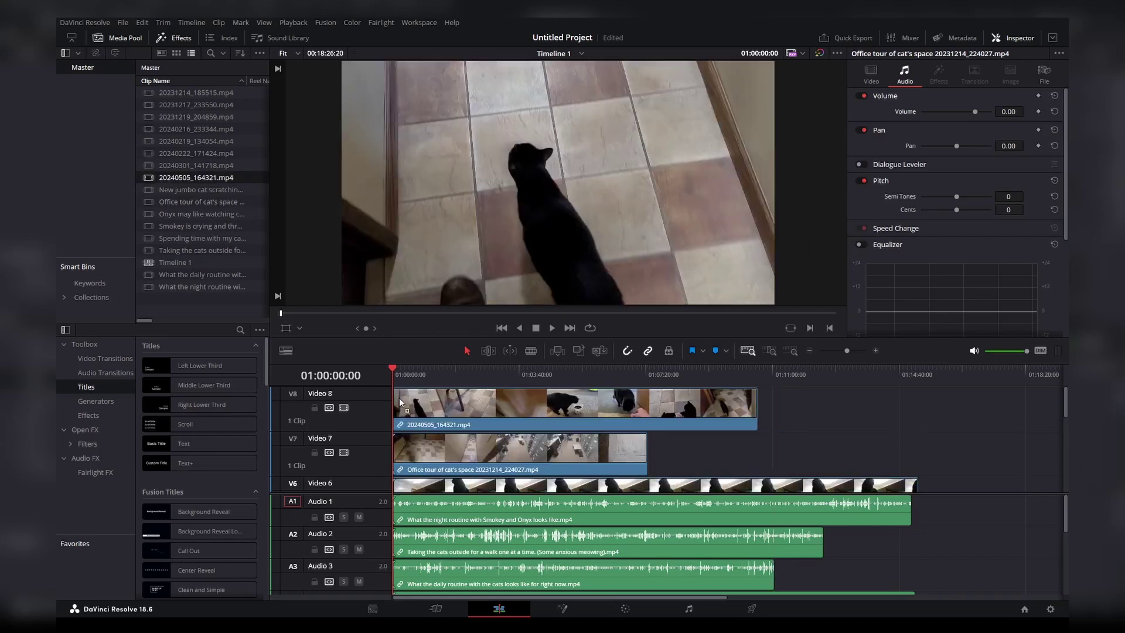
click(202, 166)
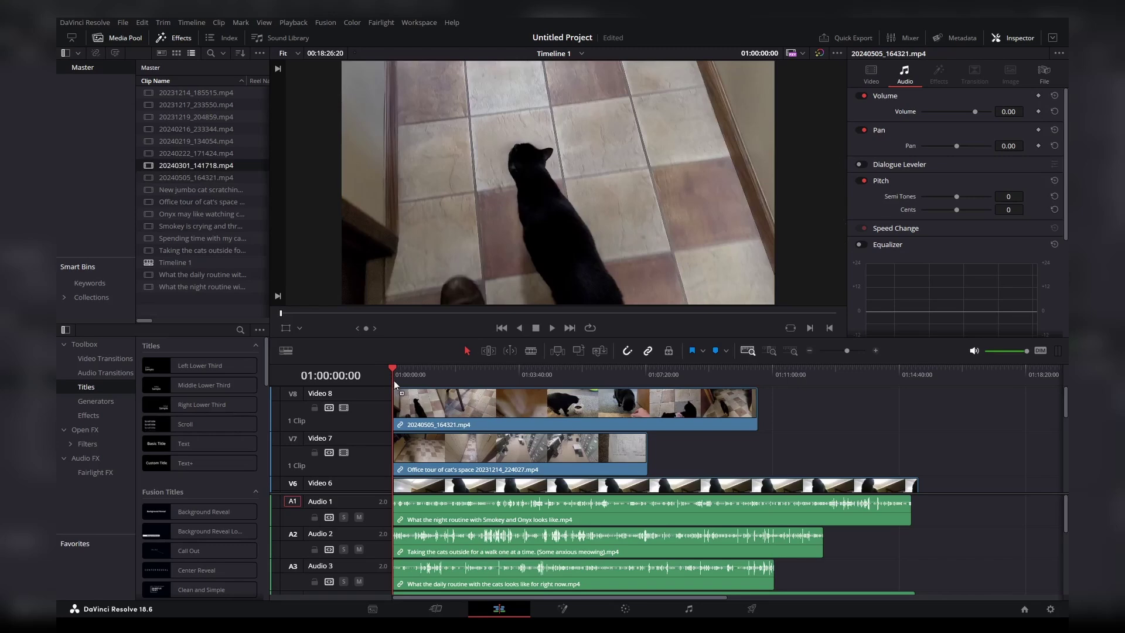
drag(396, 384, 398, 388)
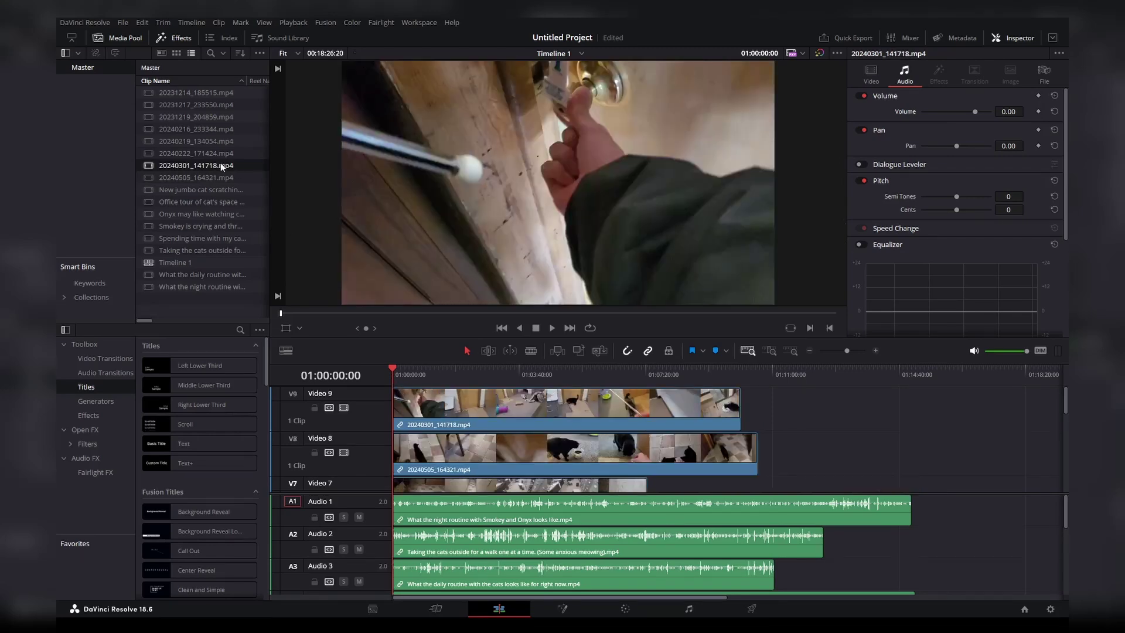
Stack 20240222_171424.mp4, 20240219_134054.mp4, 20240216_233344.mp4 and 20231219_204859.mp4 on Video 10 to Video 13, all at the timeline's start
drag(223, 153, 402, 388)
drag(194, 145, 404, 388)
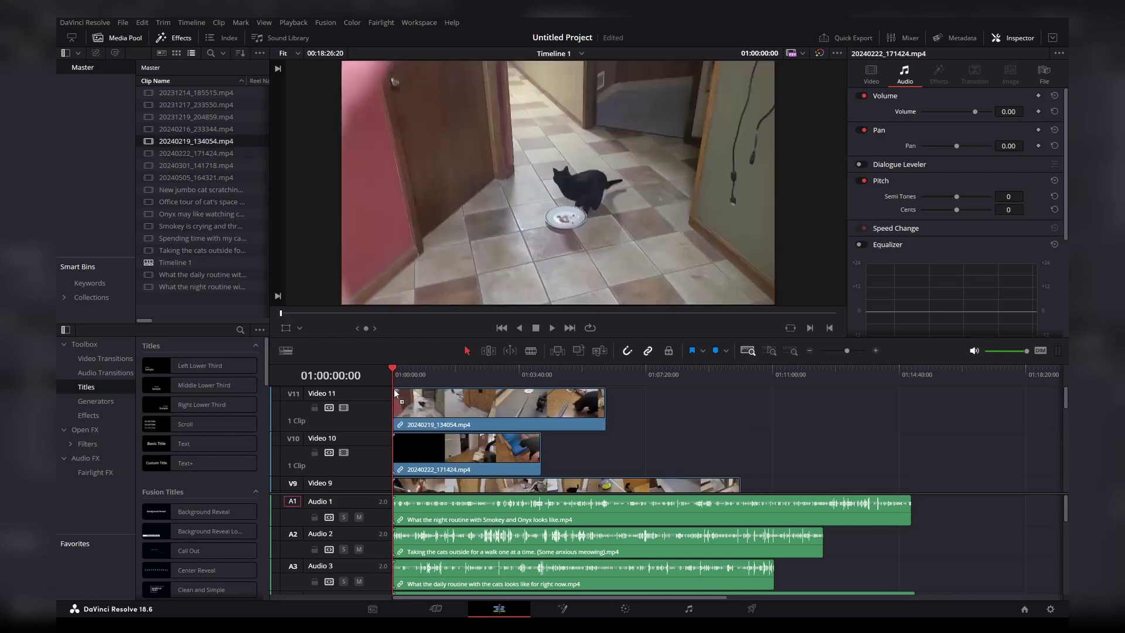
drag(196, 136, 404, 388)
drag(205, 117, 406, 389)
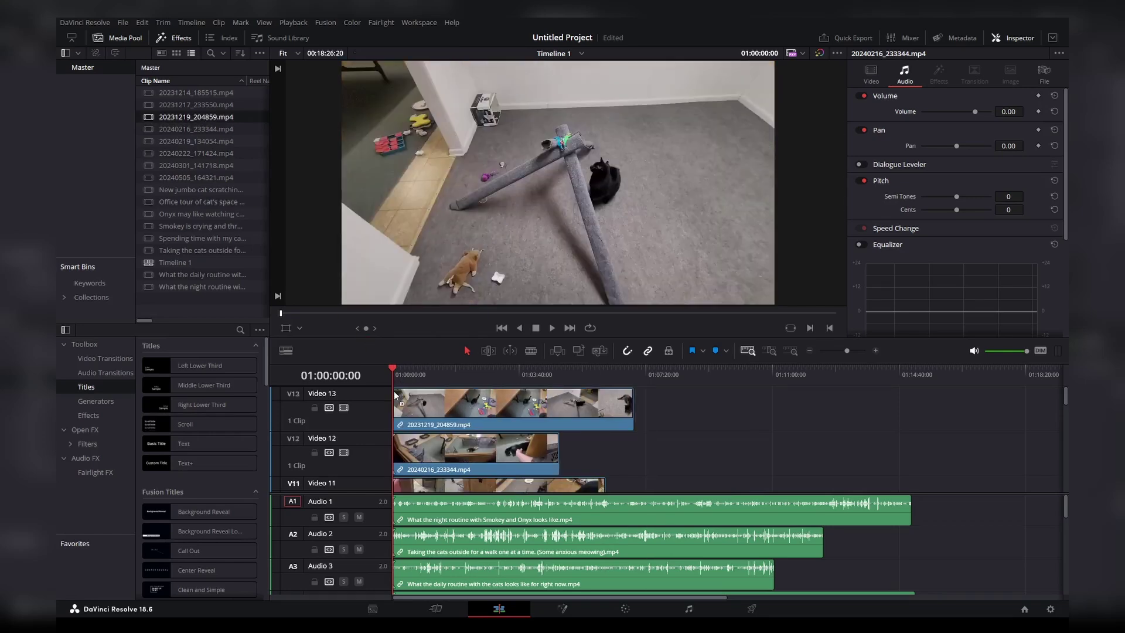
Add 20231217_233550.mp4 on Video 14 and 20231214_185515.mp4 on Video 15, both at the timeline's start
click(204, 106)
drag(204, 110, 411, 382)
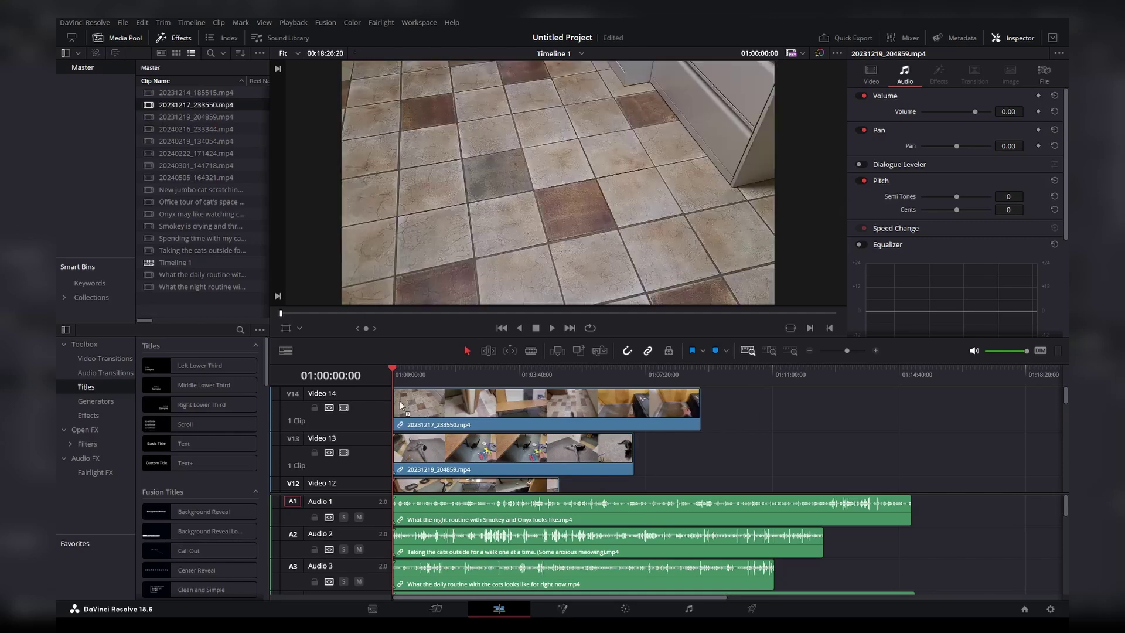
drag(203, 93, 394, 388)
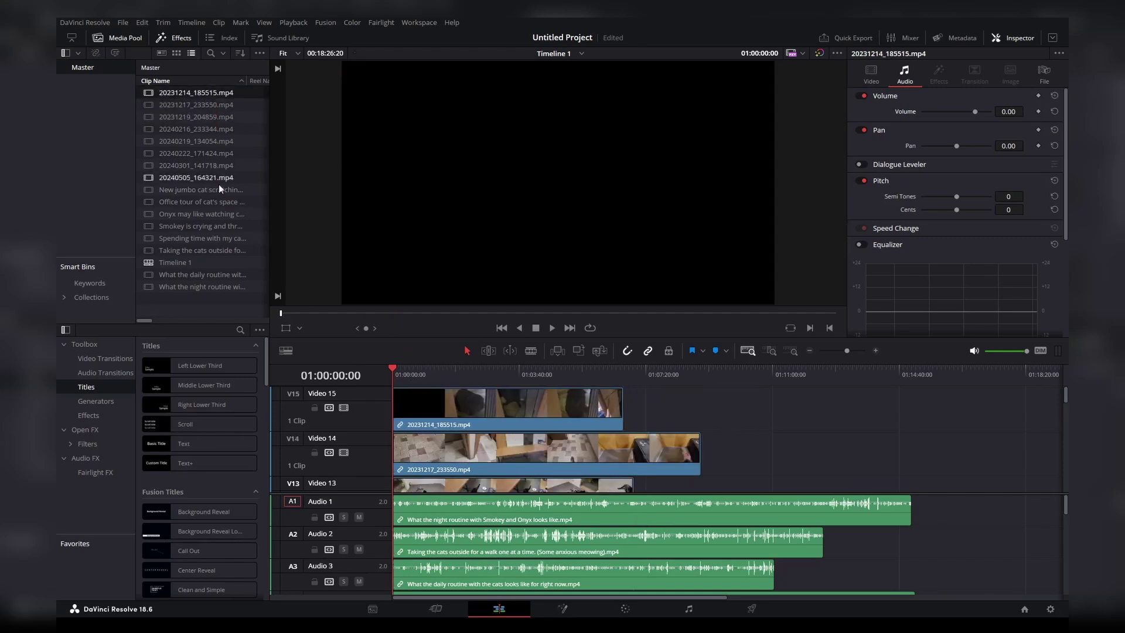
Add the New jumbo cat scratching pyramid clip on Video 16 at the timeline's start and review the stacked tracks
drag(219, 189, 395, 392)
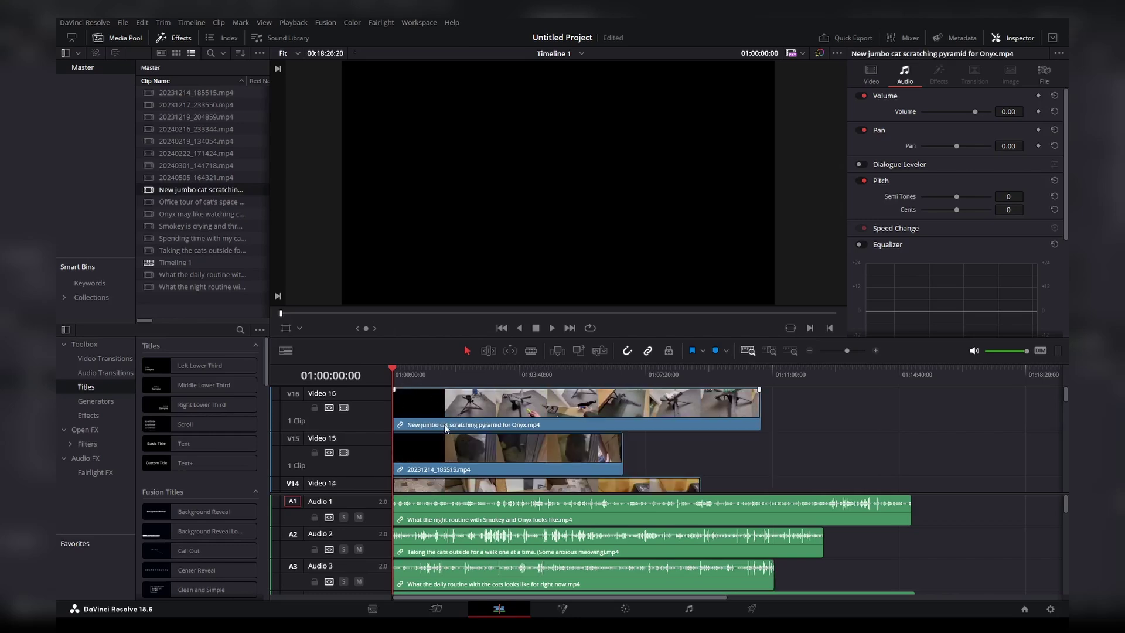
scroll(447, 428, down, 10)
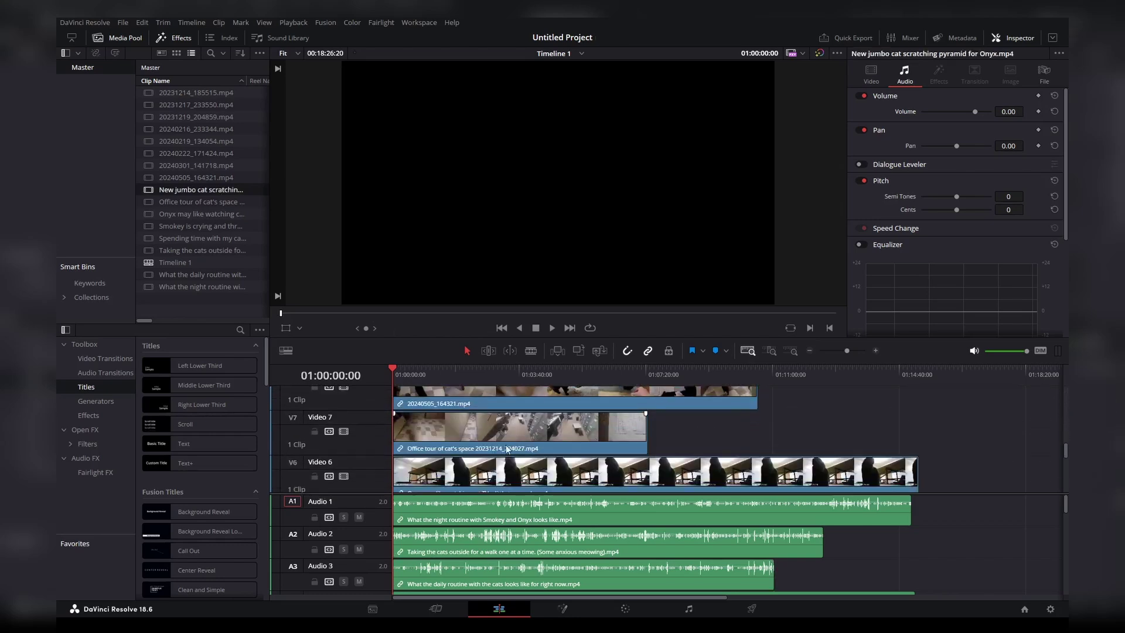
scroll(507, 448, down, 6)
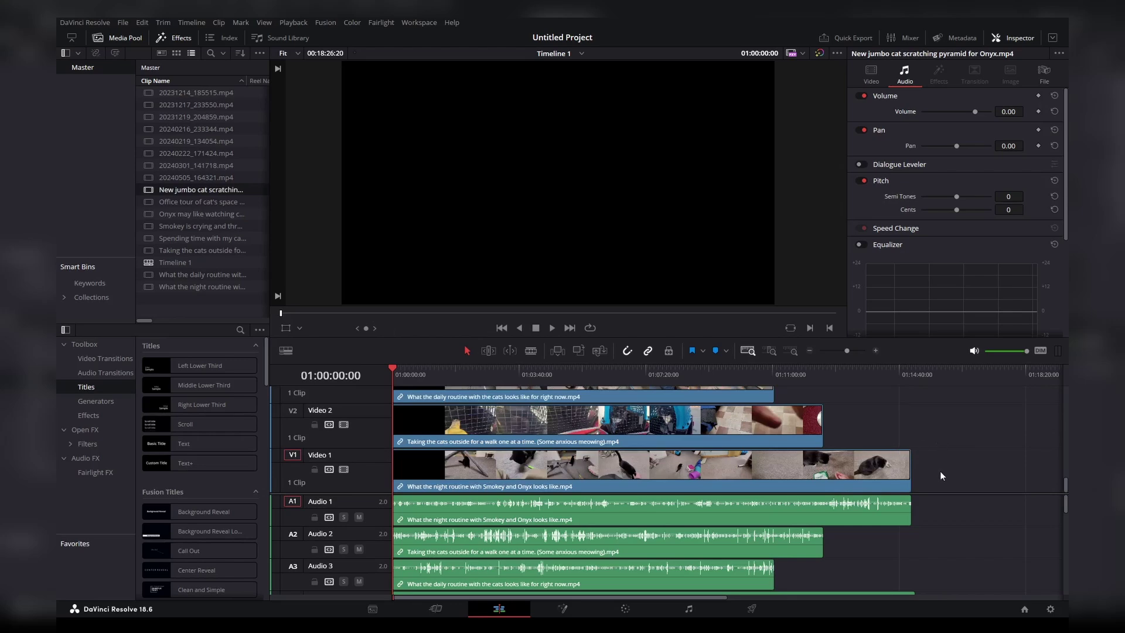
scroll(939, 476, up, 16)
Scale all timeline clips to a zoom of 0.25 and move the playhead to about 01:01:56:09
key(ctrl+a)
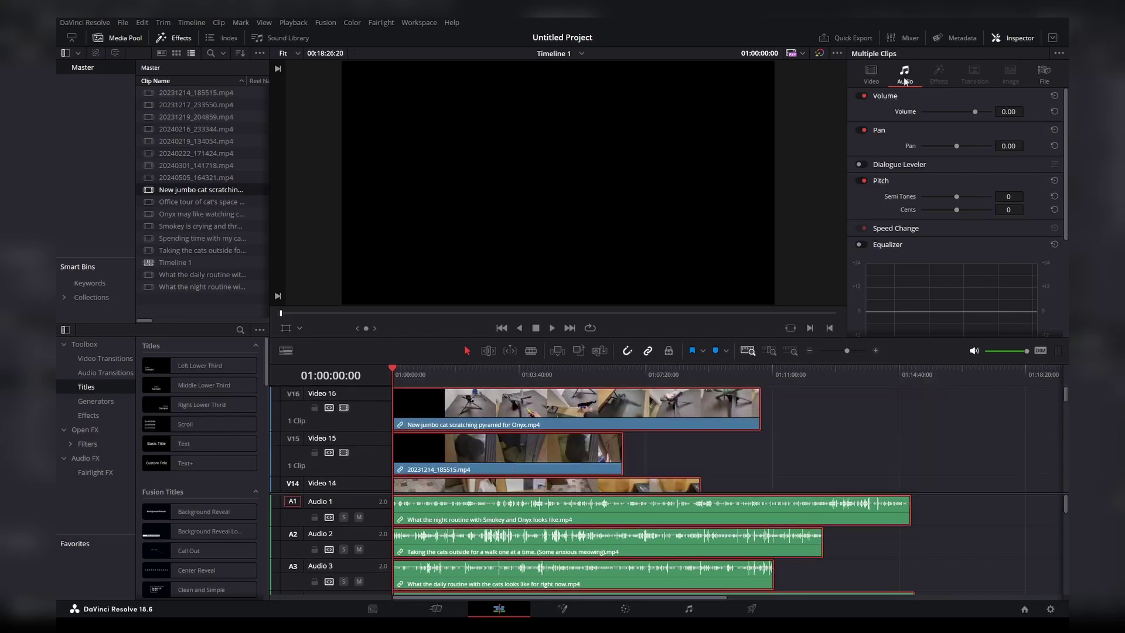
click(871, 74)
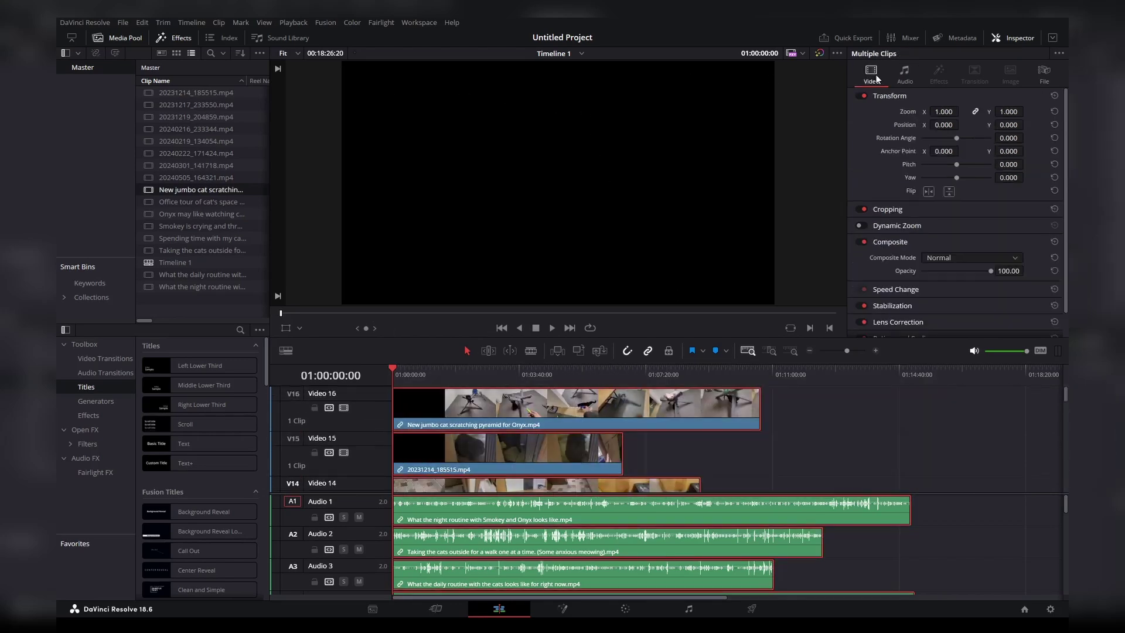
click(939, 111)
text(0.25)
key(Return)
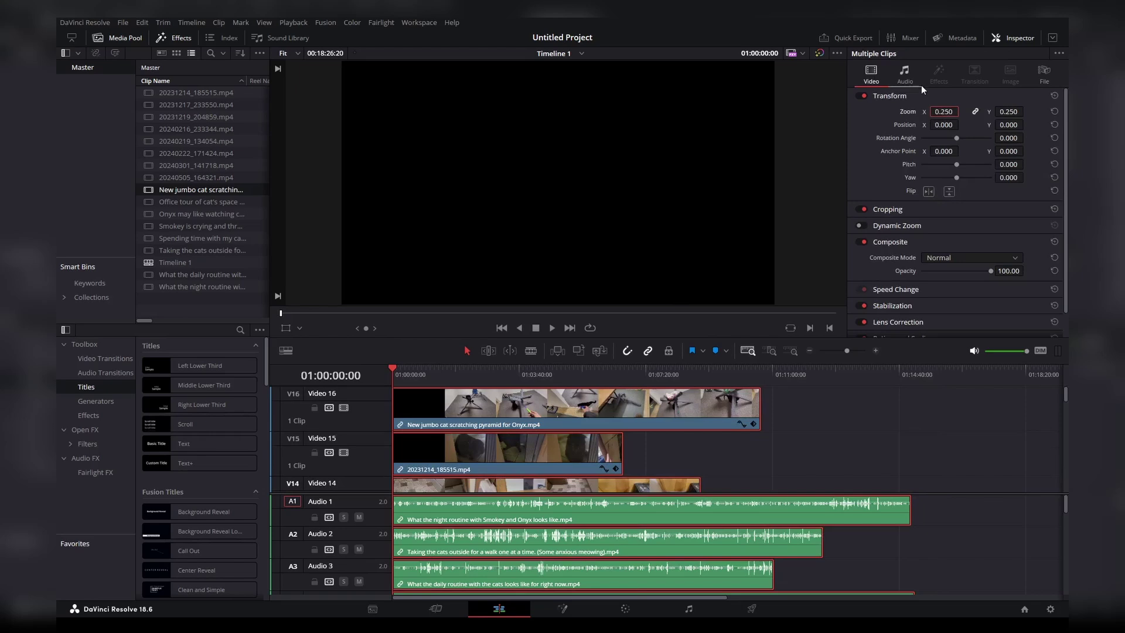
click(459, 368)
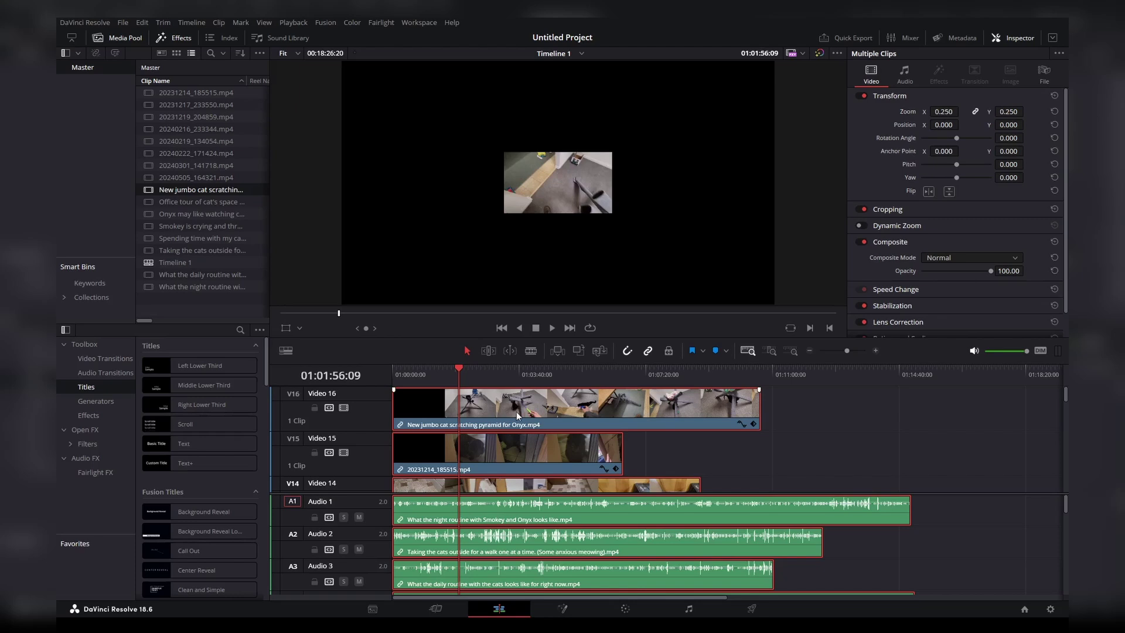
Position the New jumbo cat scratching pyramid clip on Video 16 at X -1440, Y 810
click(731, 410)
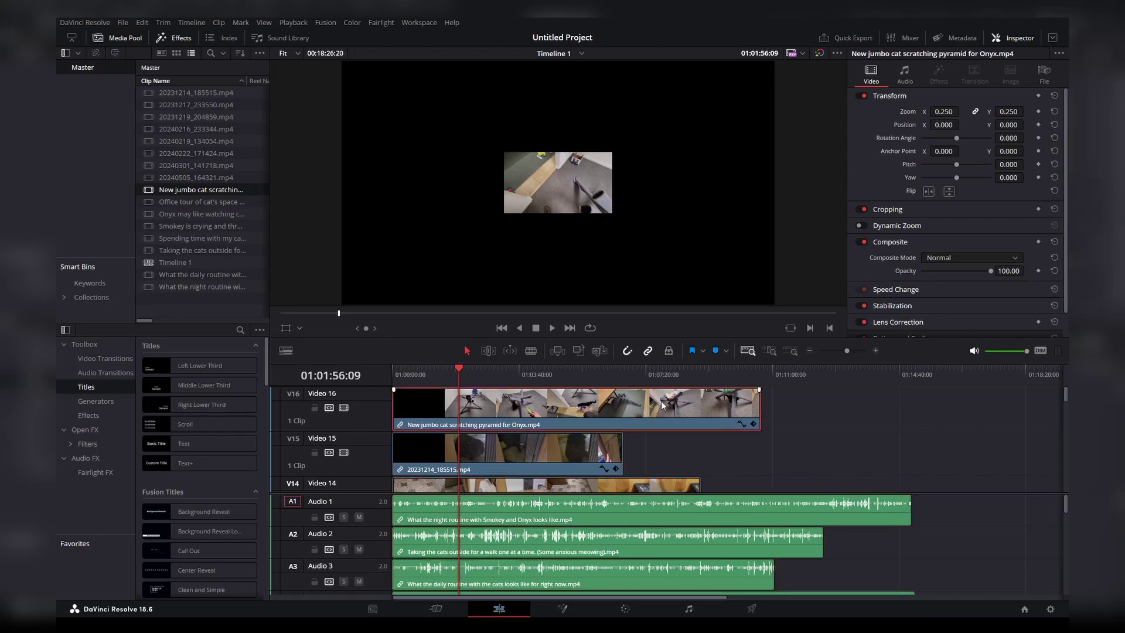
click(935, 124)
text(-1440)
key(Tab)
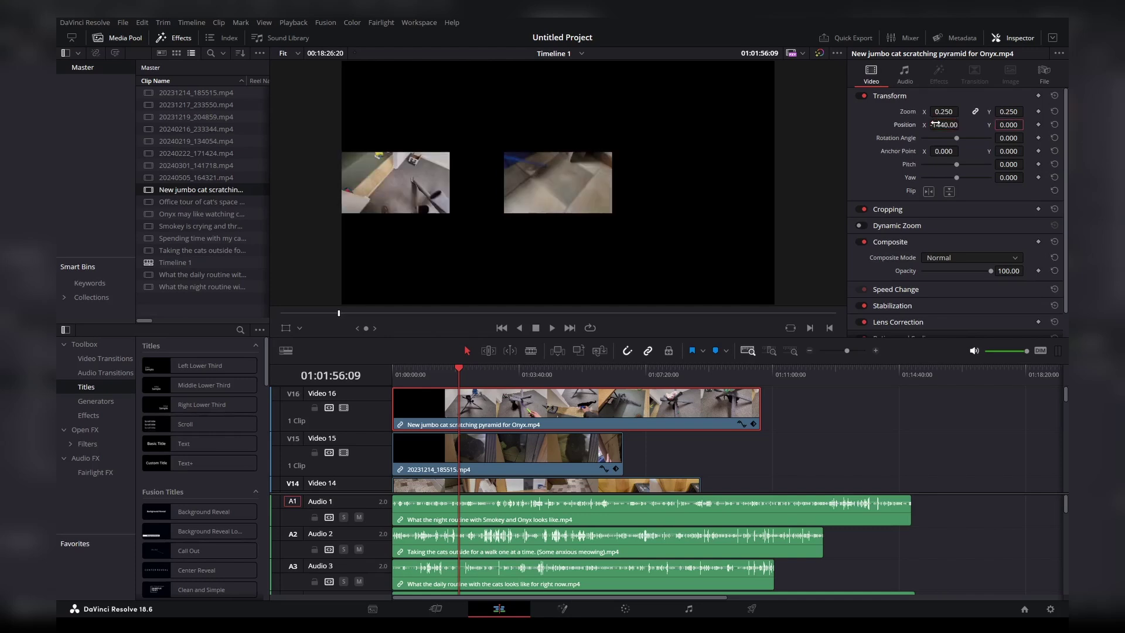
text(810)
key(Return)
Position 20231214_185515.mp4 on Video 15 at X -480, Y 810
click(546, 447)
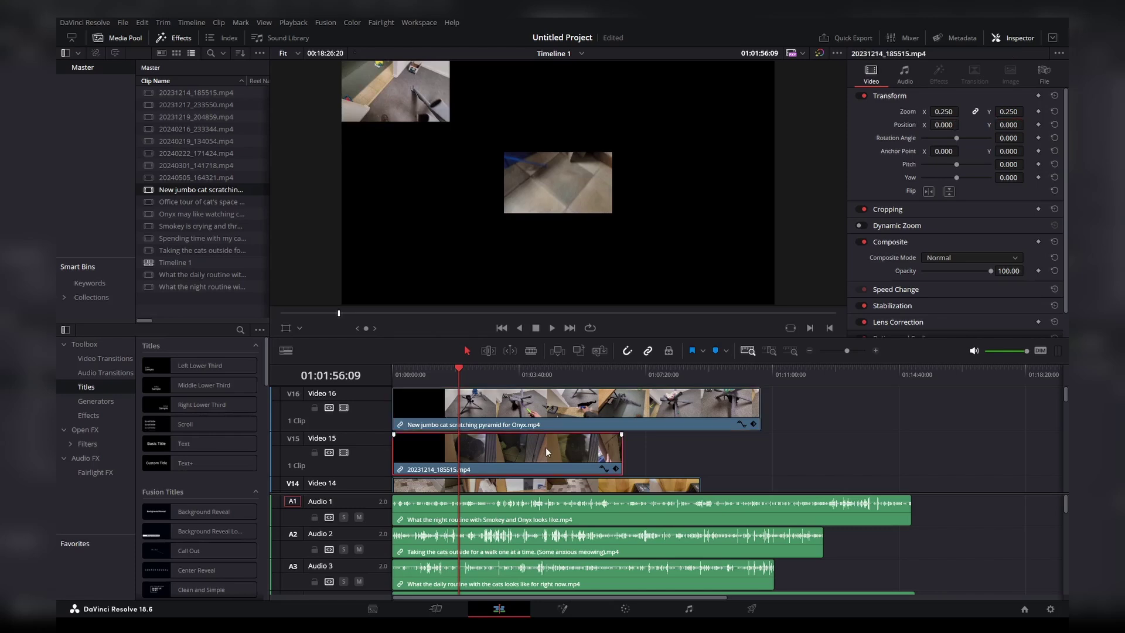
click(939, 125)
key(BackSpace)
text(-480)
key(Tab)
text(810)
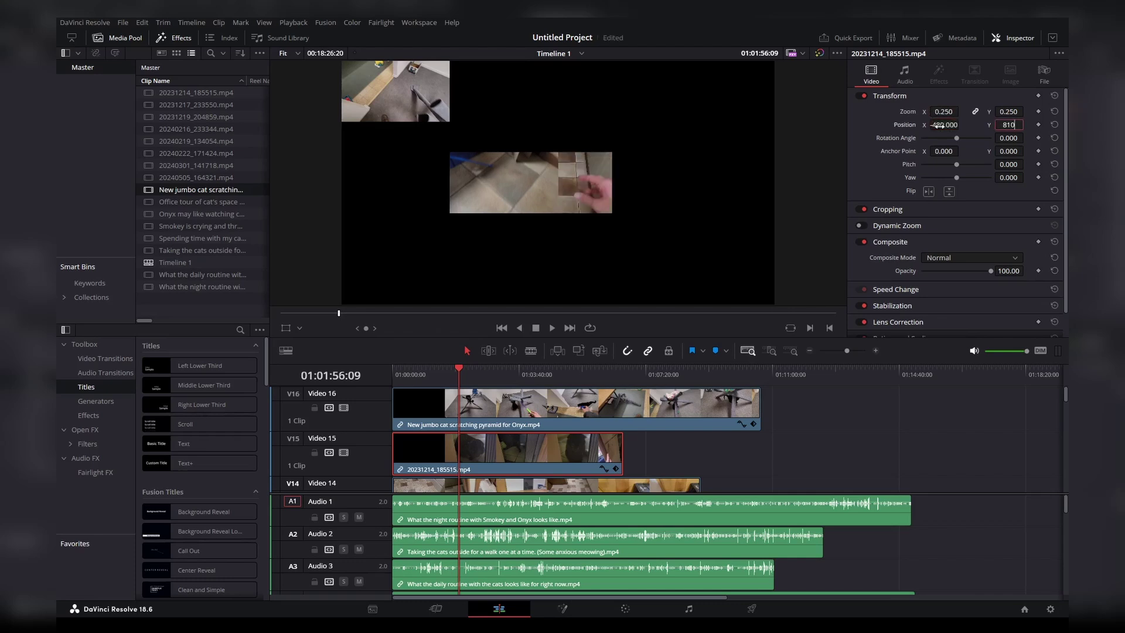
key(Return)
Position 20231217_233550.mp4 on Video 14 at X 480, Y 810
scroll(522, 449, down, 2)
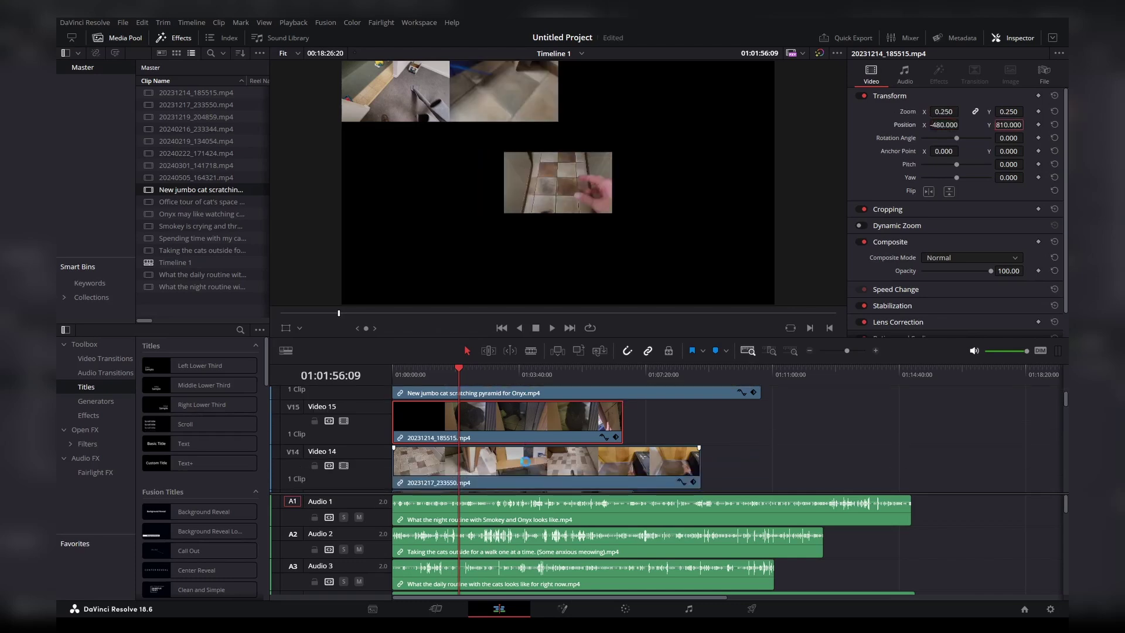
click(525, 461)
click(943, 124)
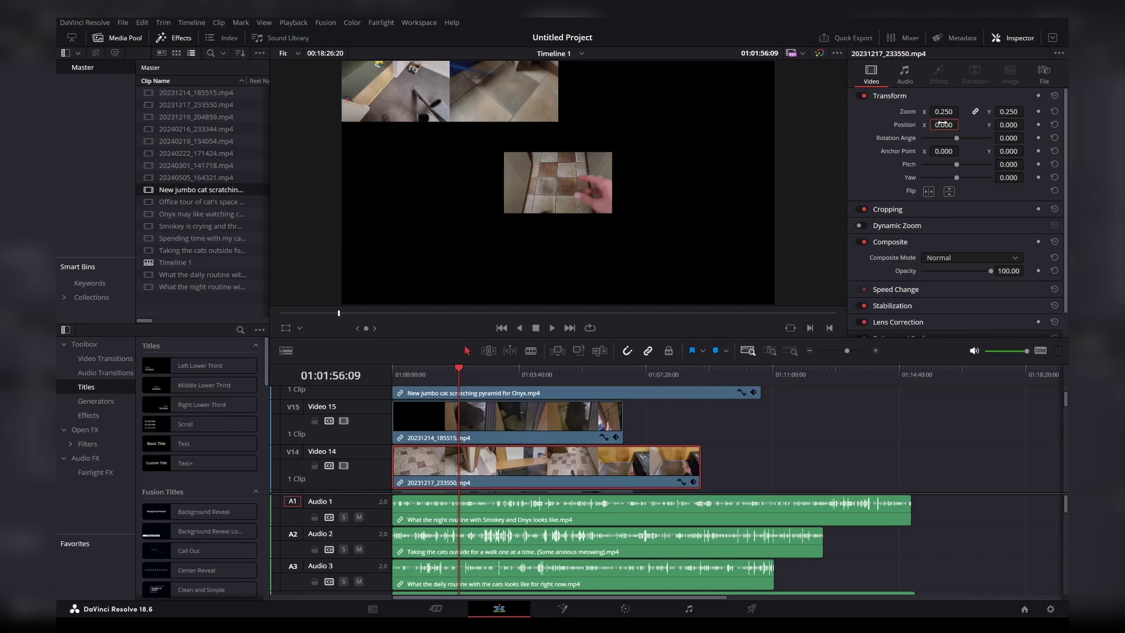
text(480)
key(Return)
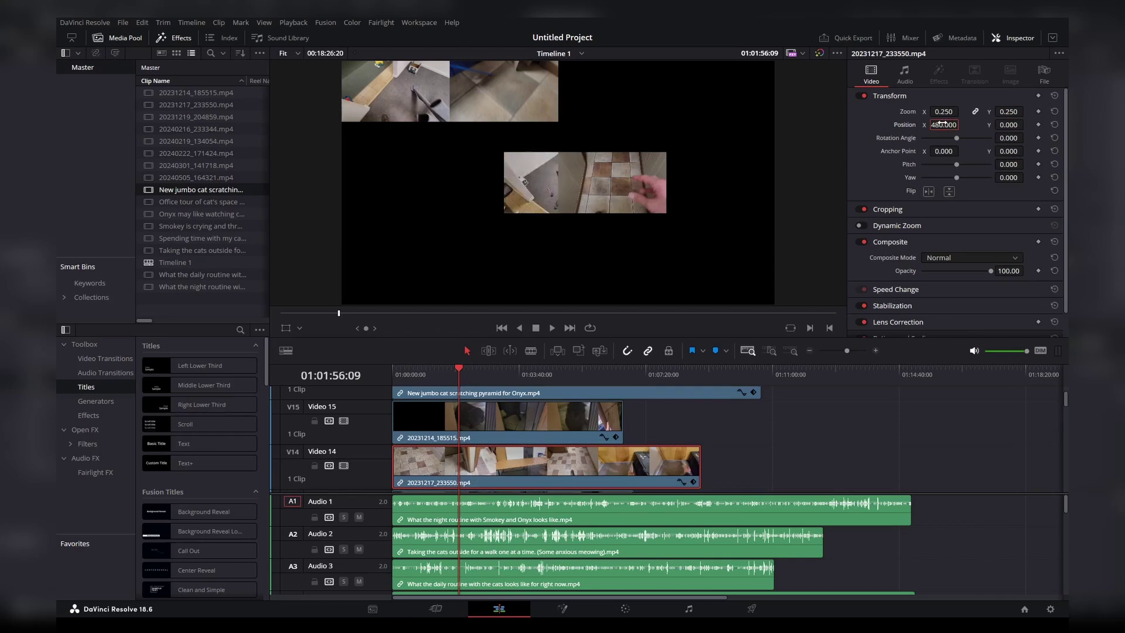
click(943, 124)
text(81)
key(BackSpace)
key(BackSpace)
key(Tab)
text(810)
key(Return)
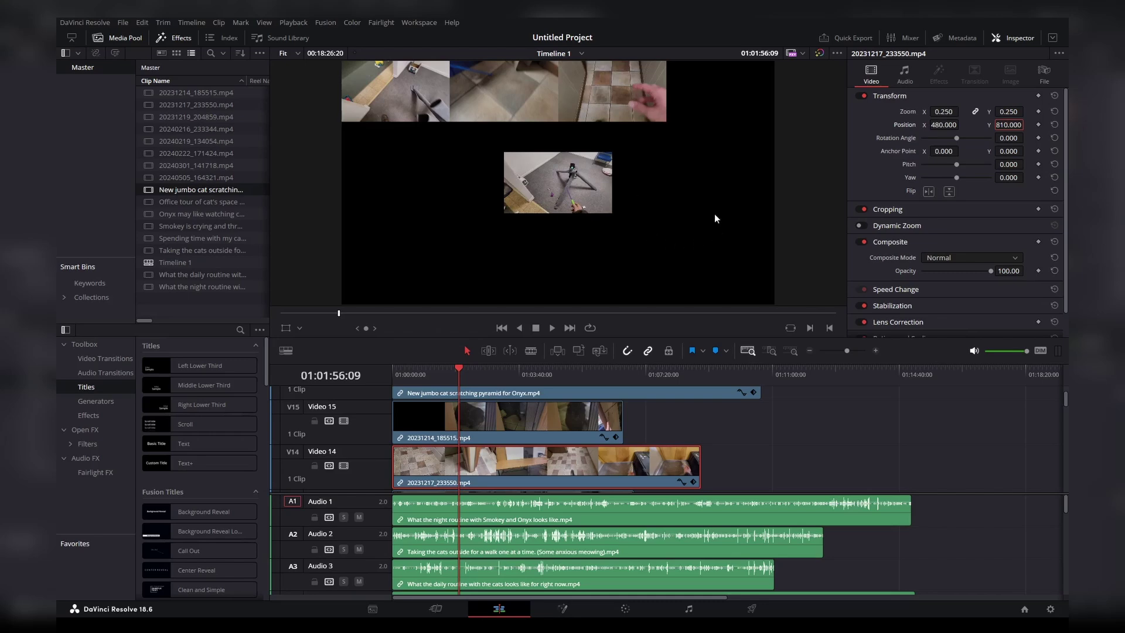
Position 20231219_204859.mp4 on Video 13 at X 1440, Y 810
scroll(587, 458, down, 2)
click(564, 468)
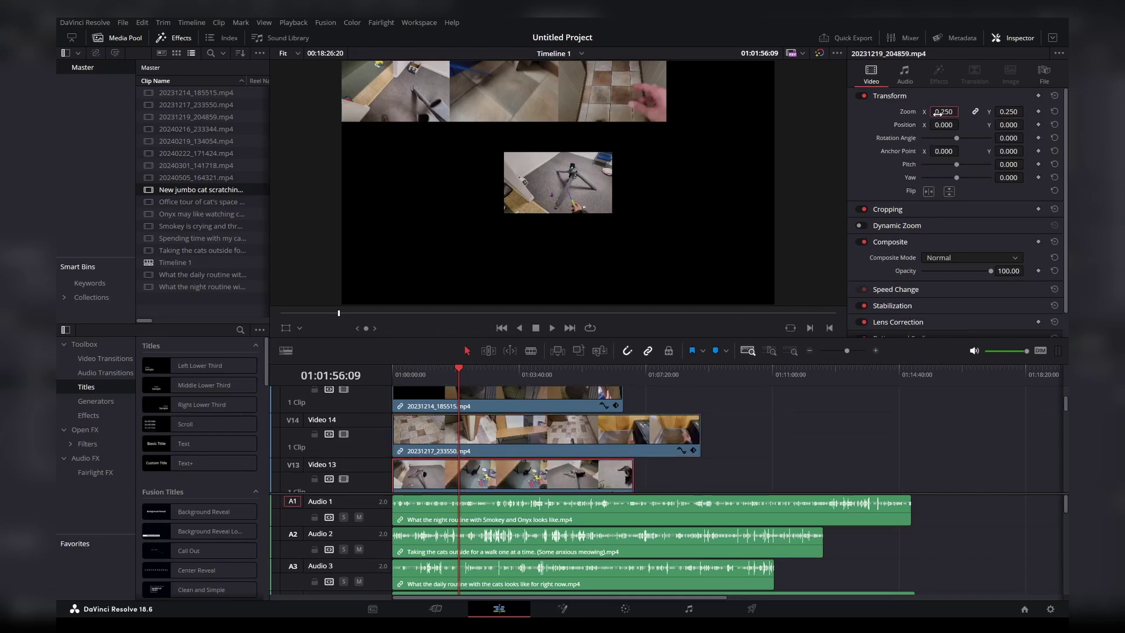
click(942, 131)
text(1440)
key(Tab)
text(810)
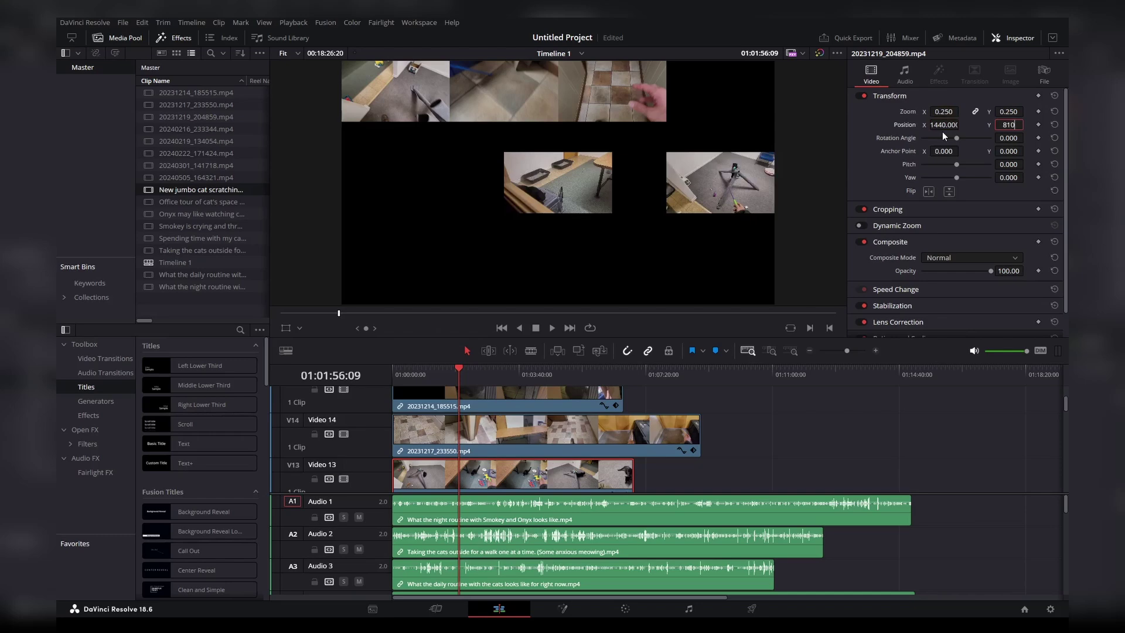
key(Return)
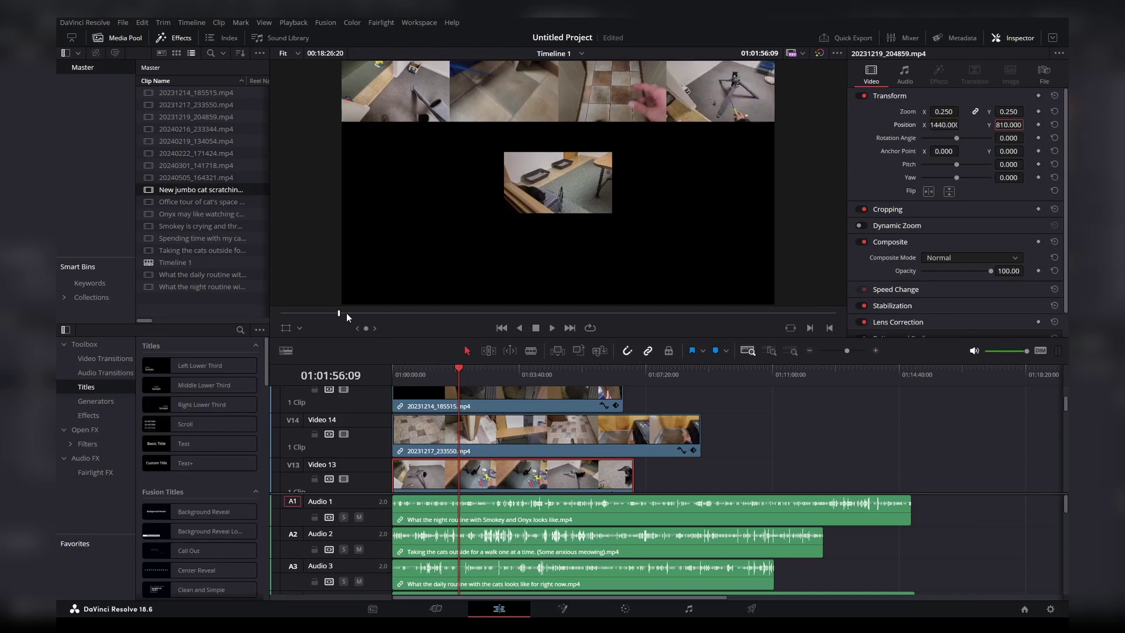
Position 20240216_233344.mp4 on Video 12 at X -1440, Y 270
scroll(480, 410, down, 2)
click(477, 470)
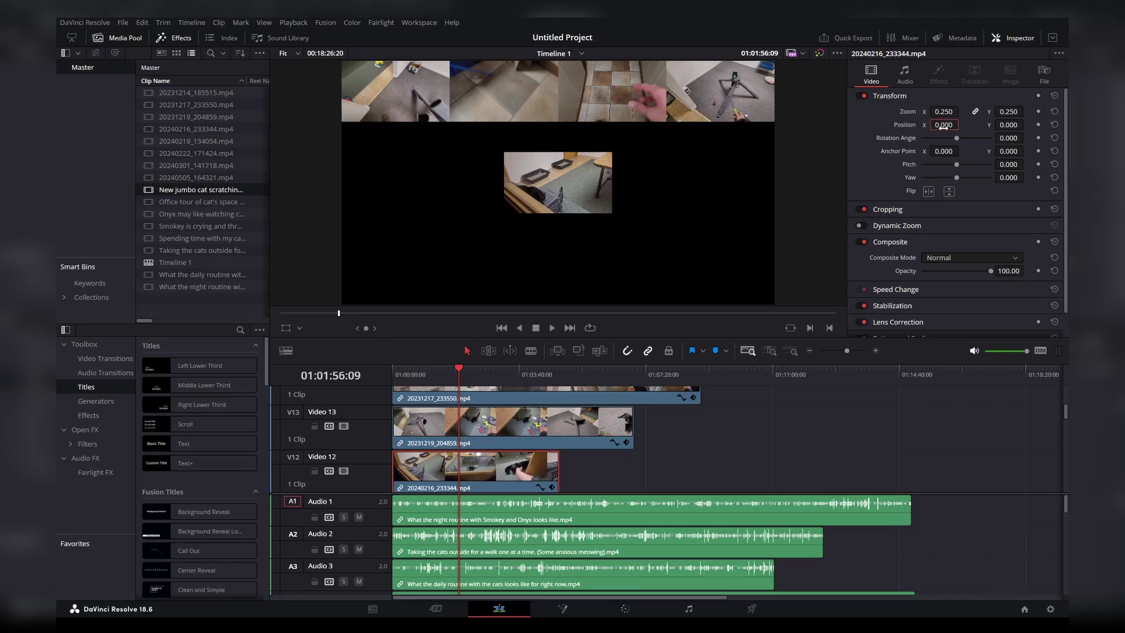
click(942, 125)
text(-1440)
key(Tab)
text(270)
key(Return)
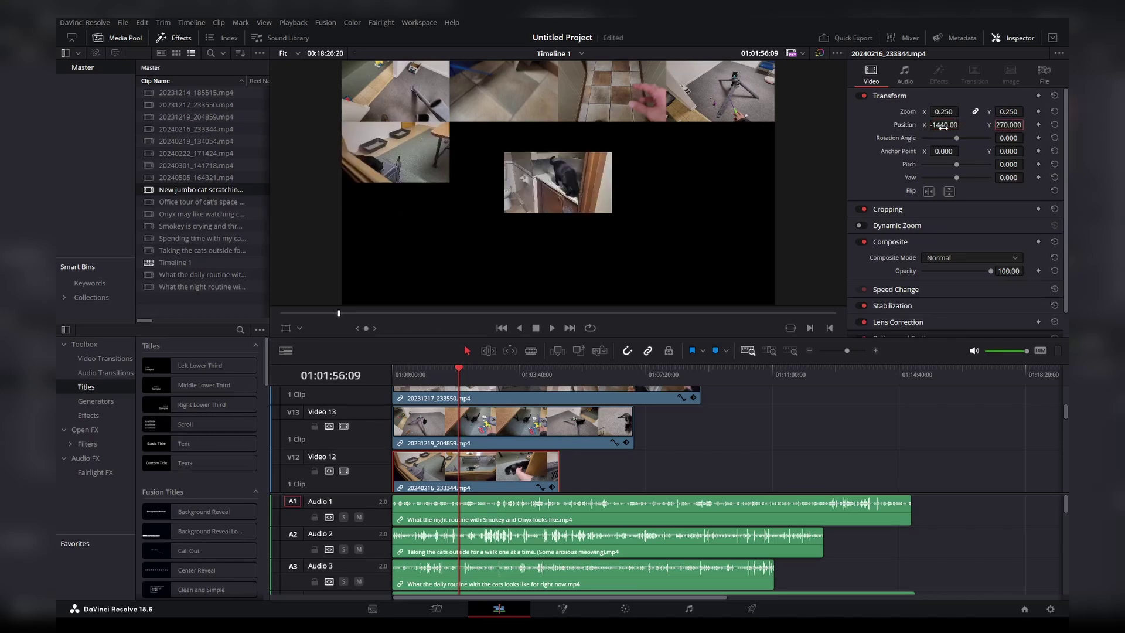
Position 20240219_134054.mp4 on Video 11 at X -480, Y 270
scroll(584, 417, down, 2)
scroll(585, 412, down, 1)
click(535, 486)
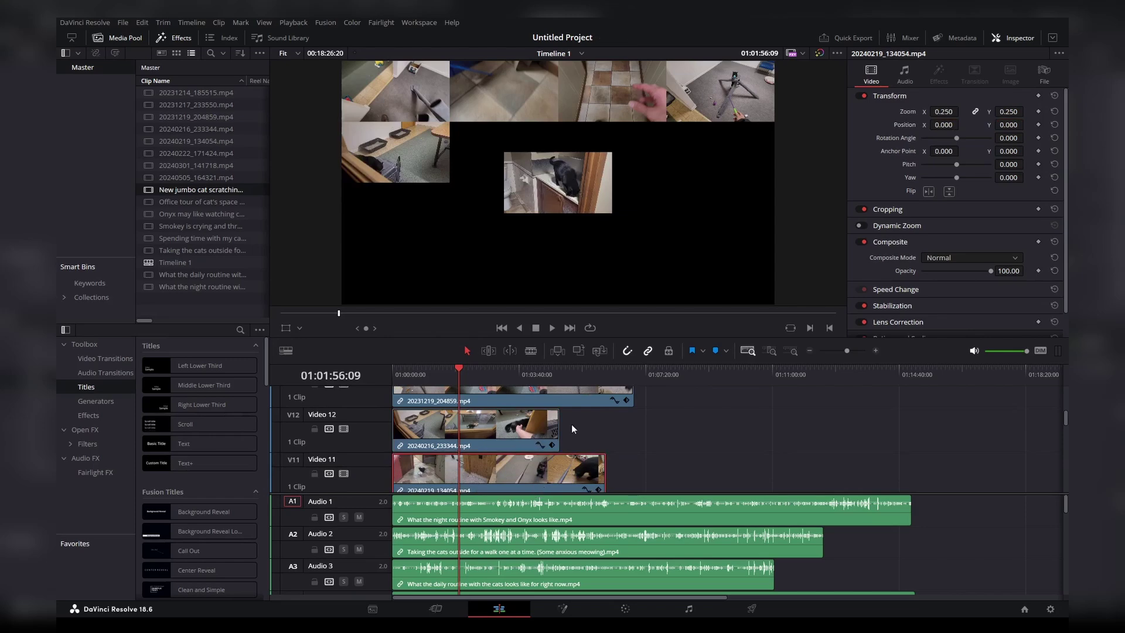
click(941, 124)
text(-480)
key(Tab)
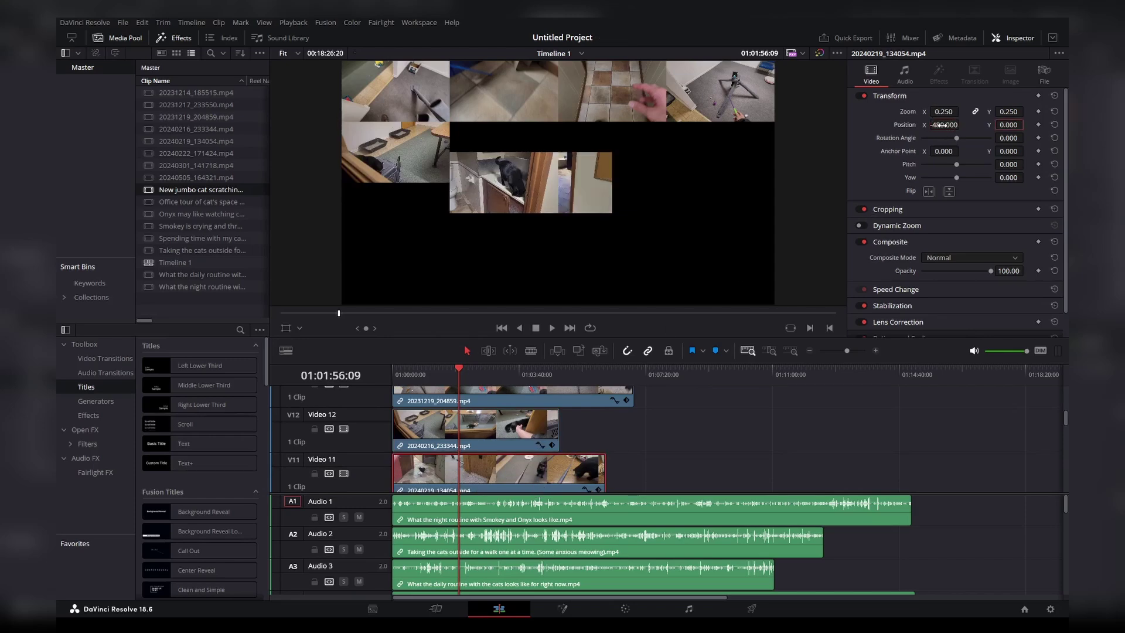
text(270)
key(Return)
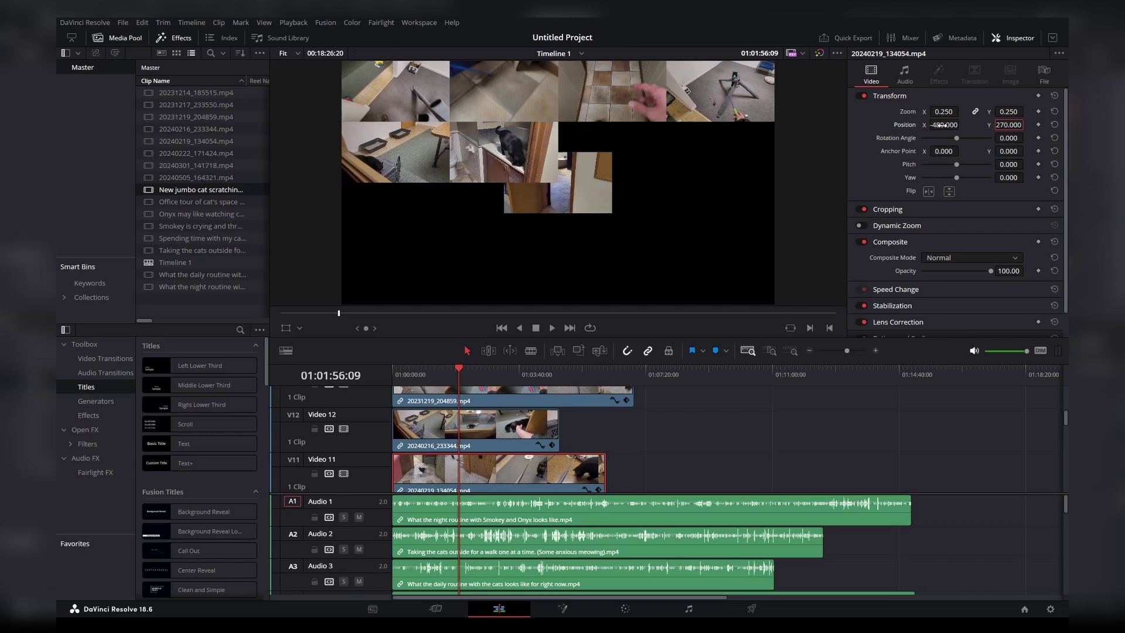
Position 20240222_171424.mp4 on Video 10 at X 480, Y 270
scroll(565, 450, down, 2)
click(524, 465)
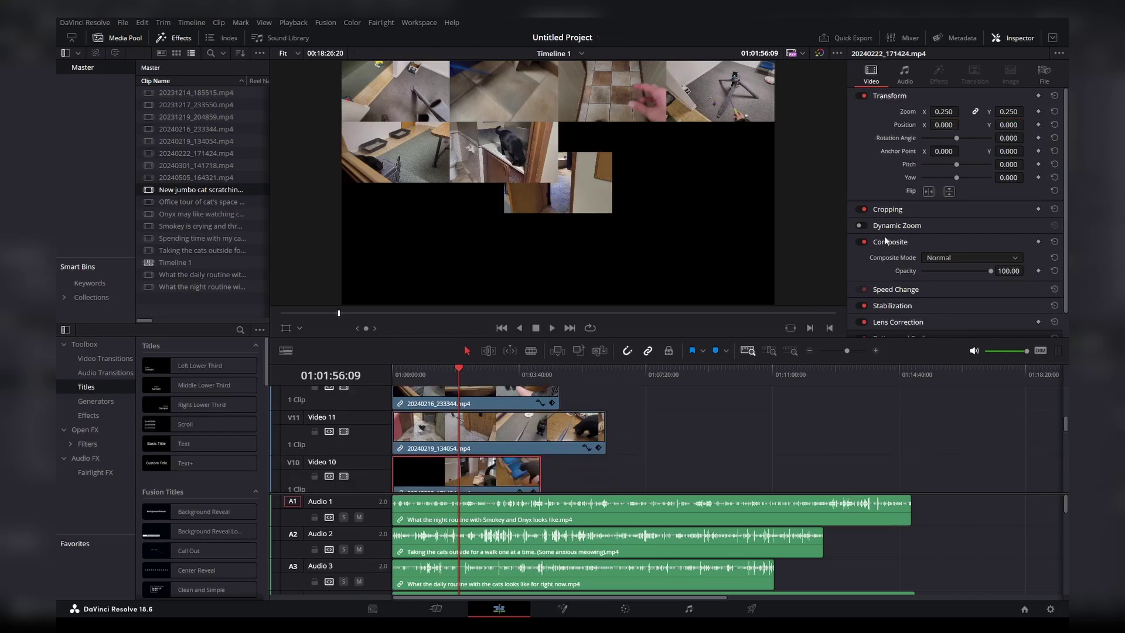
text(480)
key(Tab)
text(270)
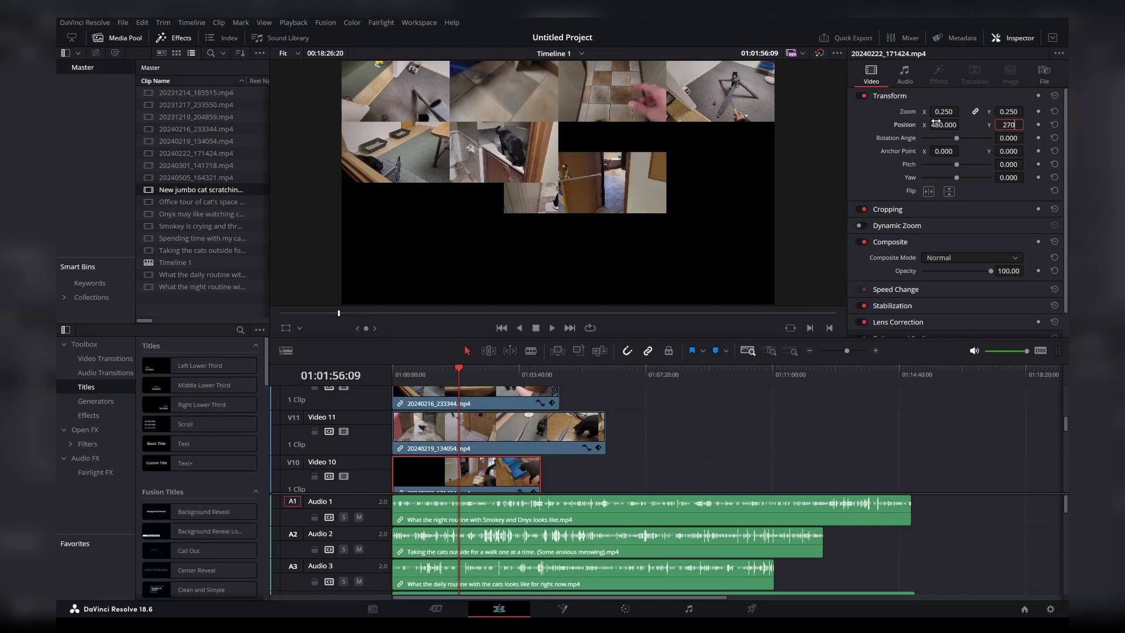
key(Return)
Position 20240301_141718.mp4 on Video 9 at X 1440, Y 270
scroll(465, 455, down, 2)
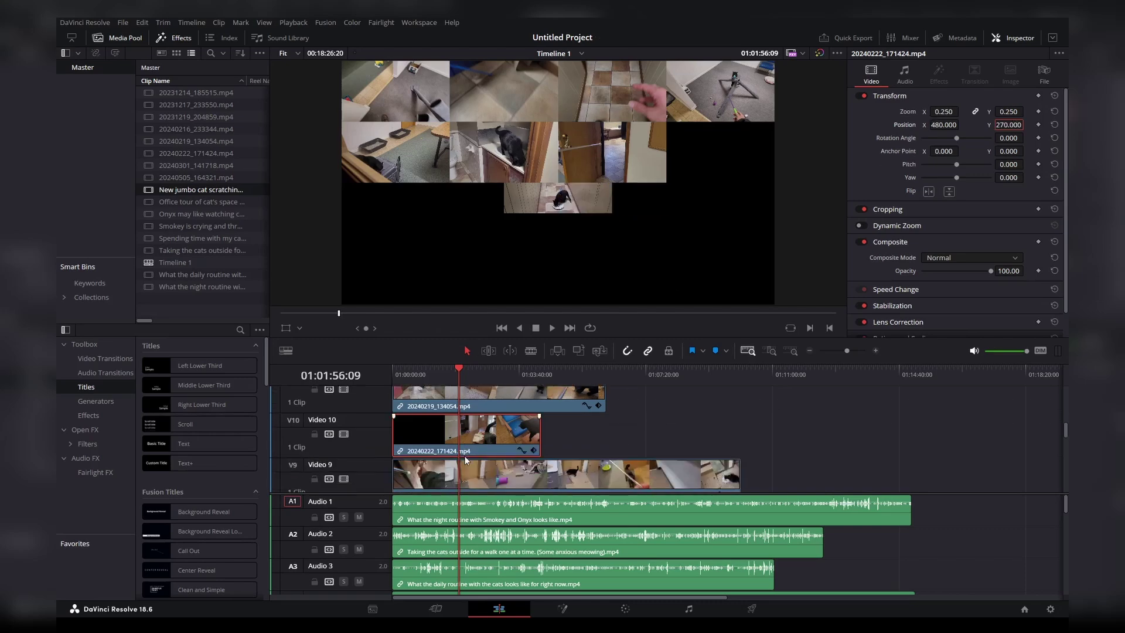
scroll(468, 460, down, 2)
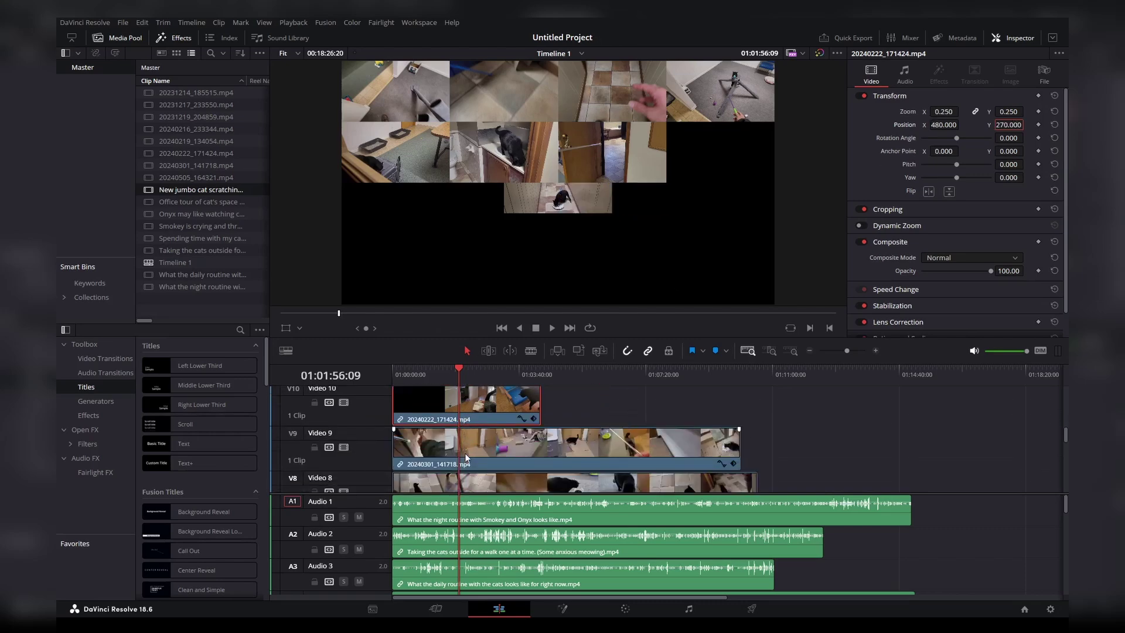
click(465, 452)
click(947, 125)
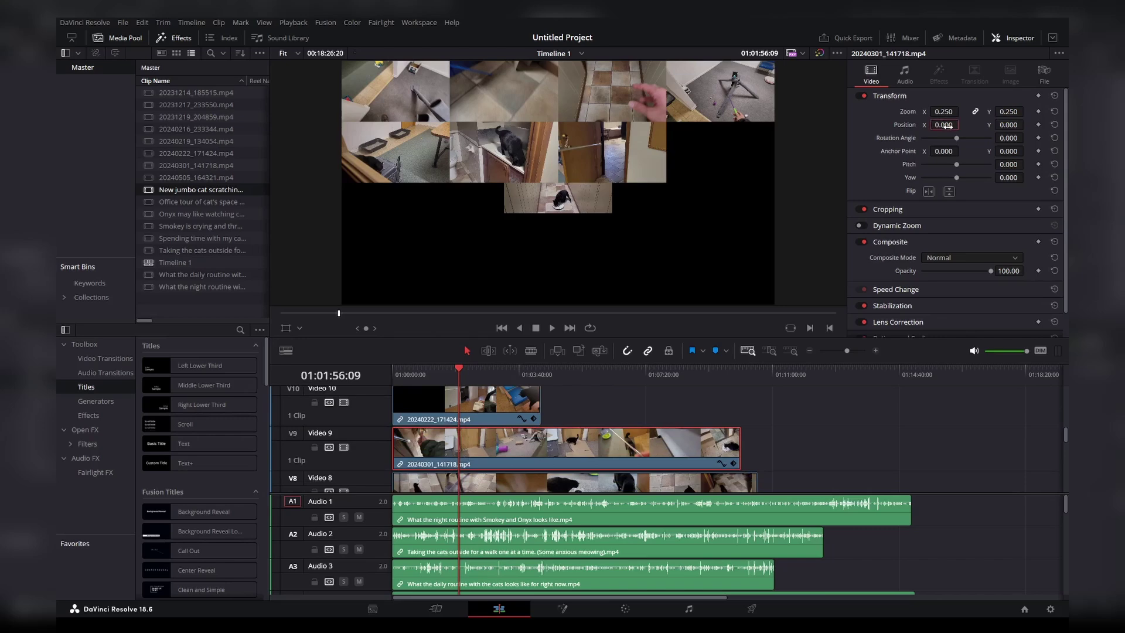
text(1440)
key(Tab)
text(270)
key(Return)
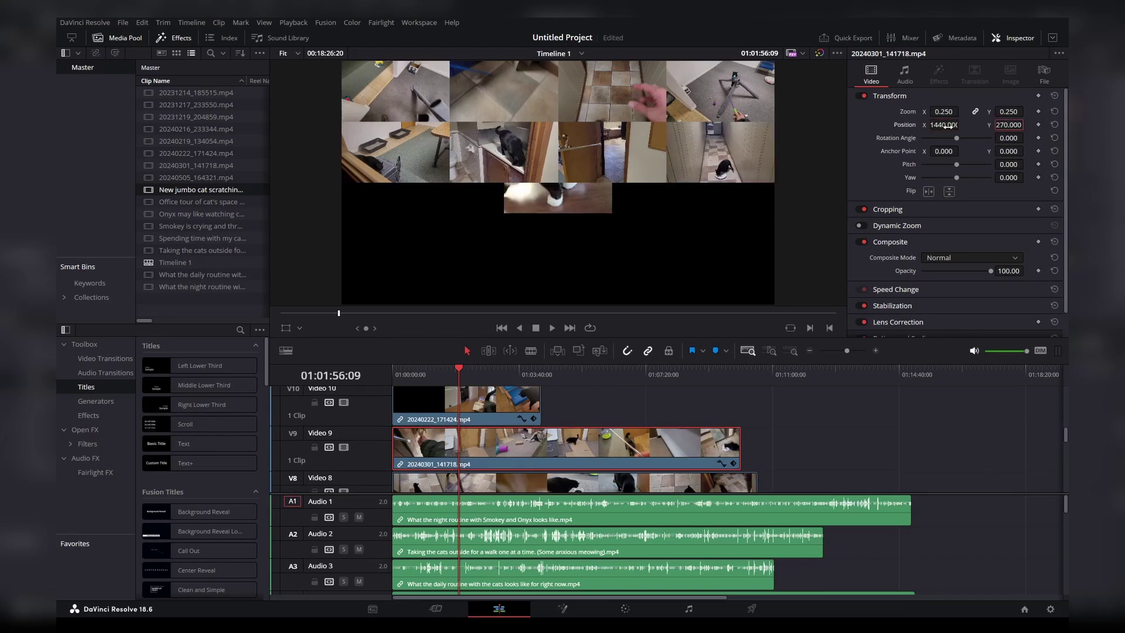
Position 20240505_164321.mp4 on Video 8 at X -1440, Y -270
scroll(440, 445, down, 1)
click(528, 430)
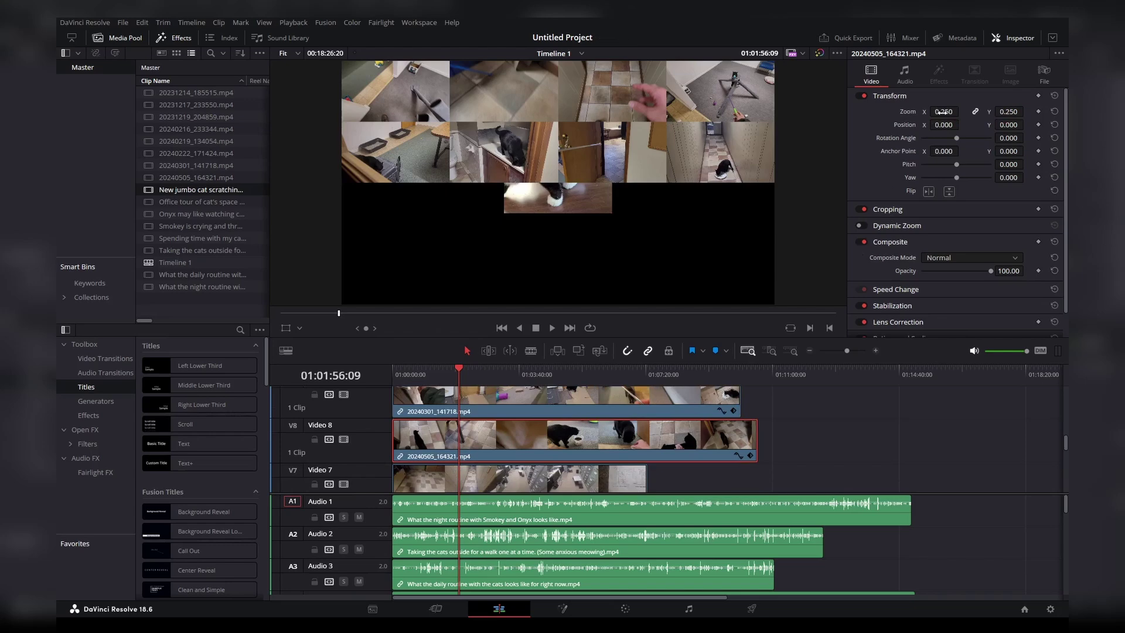
click(944, 125)
text(-1440)
key(Tab)
text(-)
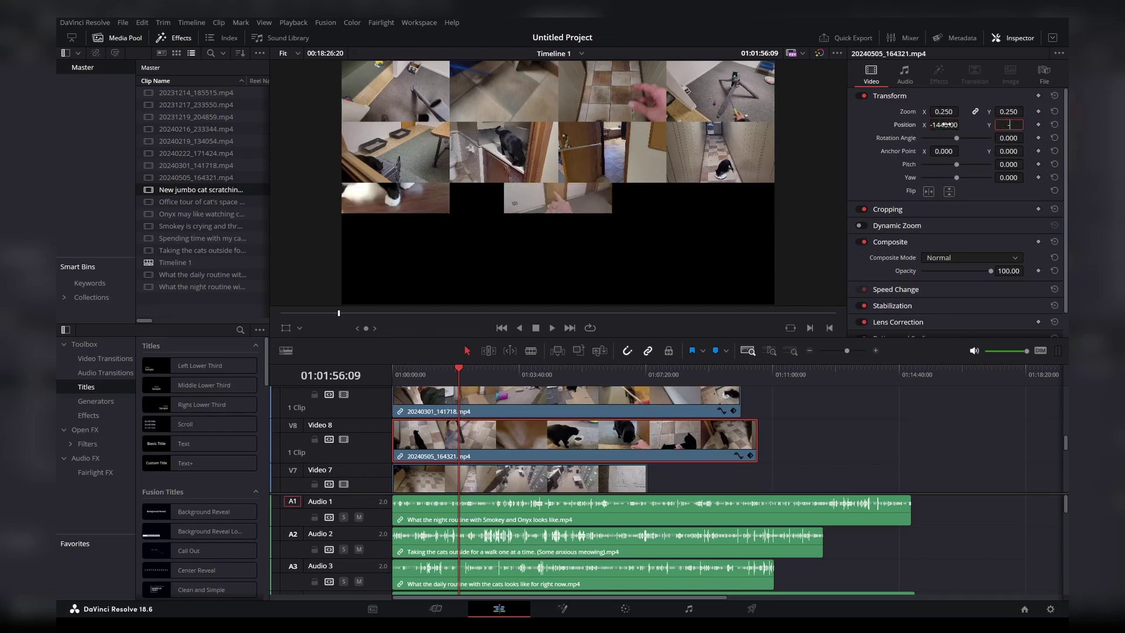
text(270)
key(Return)
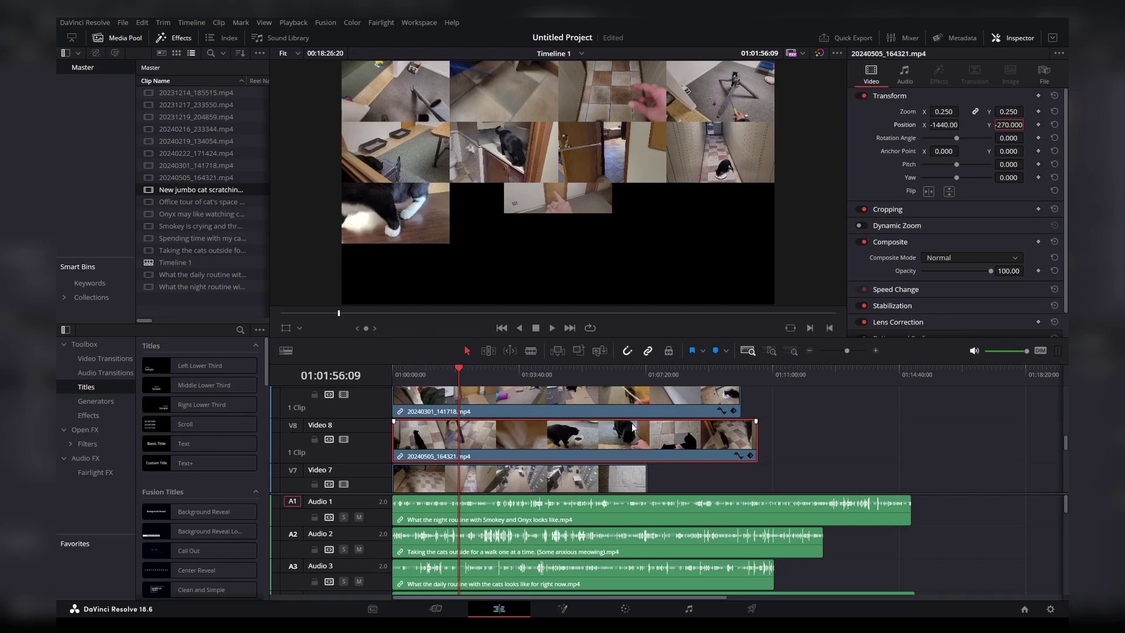
Set the X position of the office tour clip on Video 7 to -480
scroll(633, 427, down, 1)
click(613, 435)
click(943, 125)
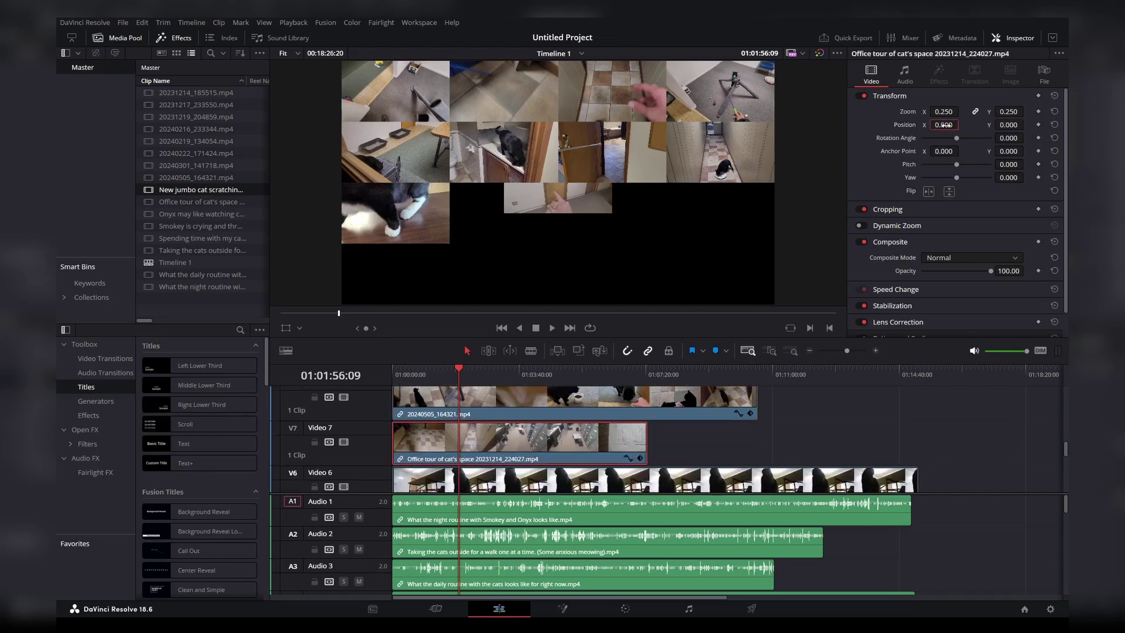
text(-270)
key(Return)
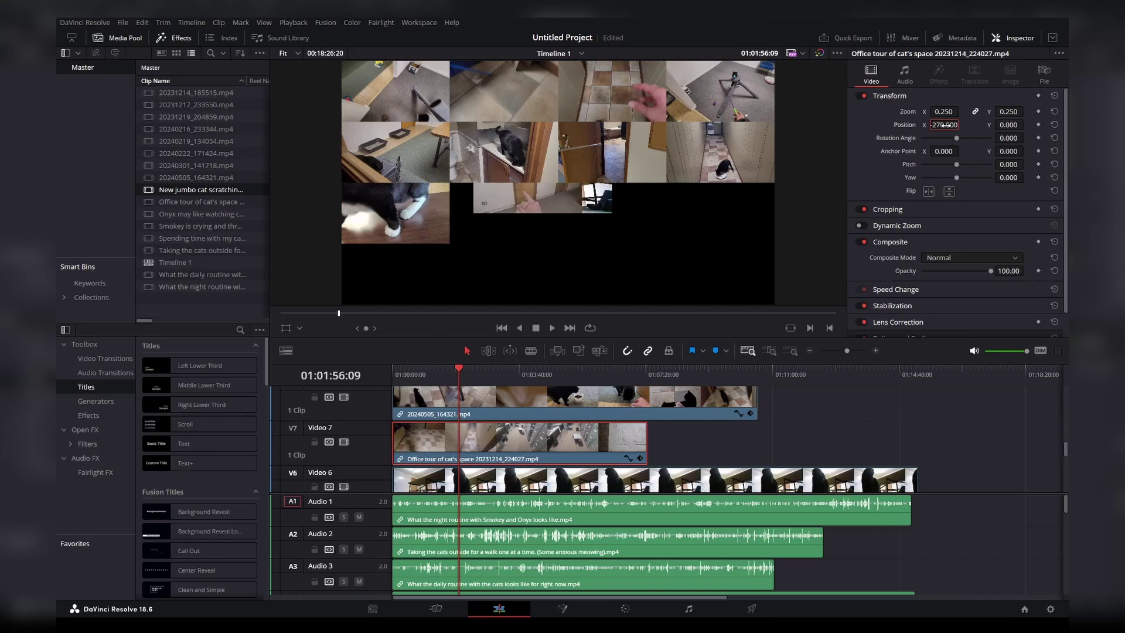
click(939, 124)
text(48)
key(BackSpace)
key(BackSpace)
text(-480)
key(Return)
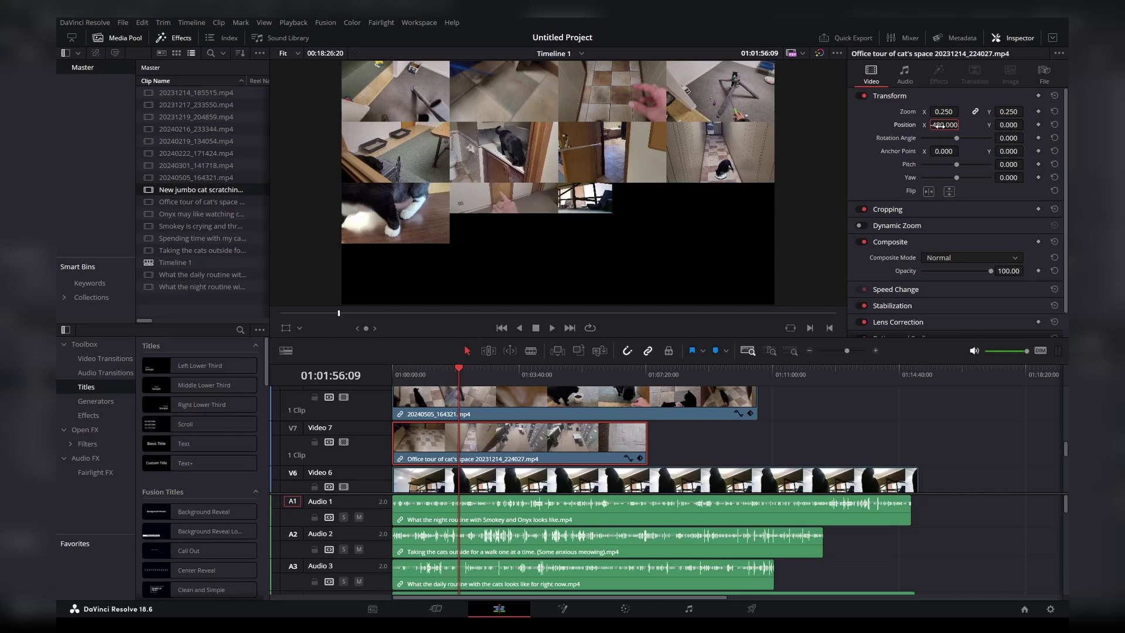
Set the Y position of the office tour clip on Video 7 to -270
key(Tab)
text(27)
key(BackSpace)
key(BackSpace)
text(-270)
key(Return)
Position the "Onyx may like watching cat TV a little too much" clip on Video 6 at X 480, Y -270
scroll(614, 451, down, 2)
scroll(615, 451, down, 1)
click(614, 451)
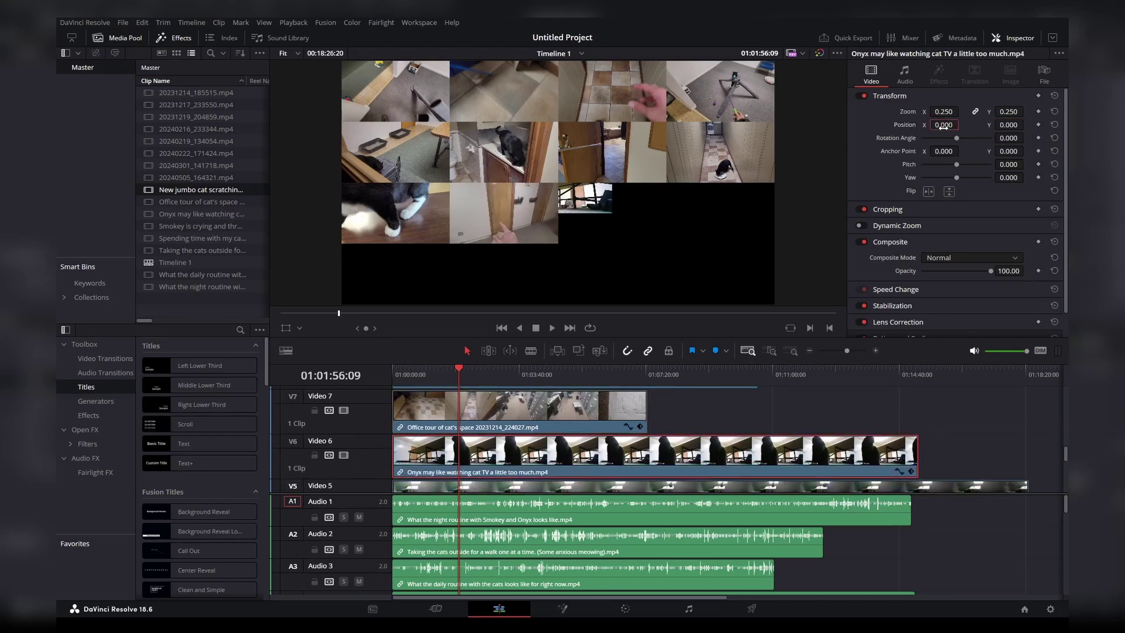
text(480)
key(Tab)
text(-270)
key(Return)
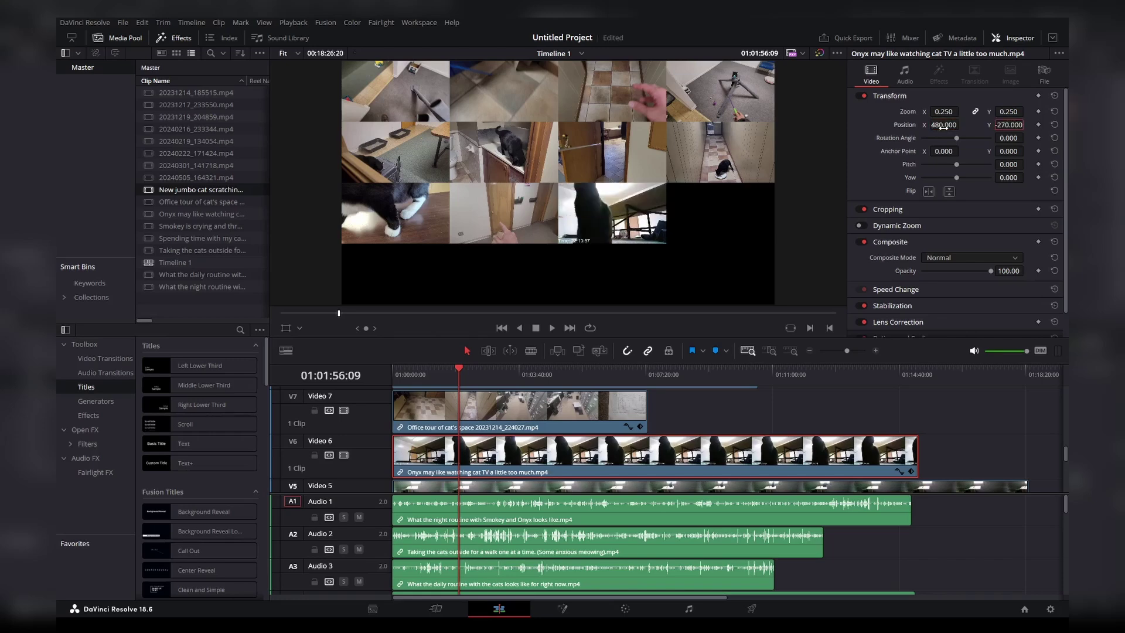
Position the "Smokey is crying and throwing a tantrum in his room" clip on Video 5 at X 1440, Y -270
scroll(667, 464, down, 1)
click(667, 464)
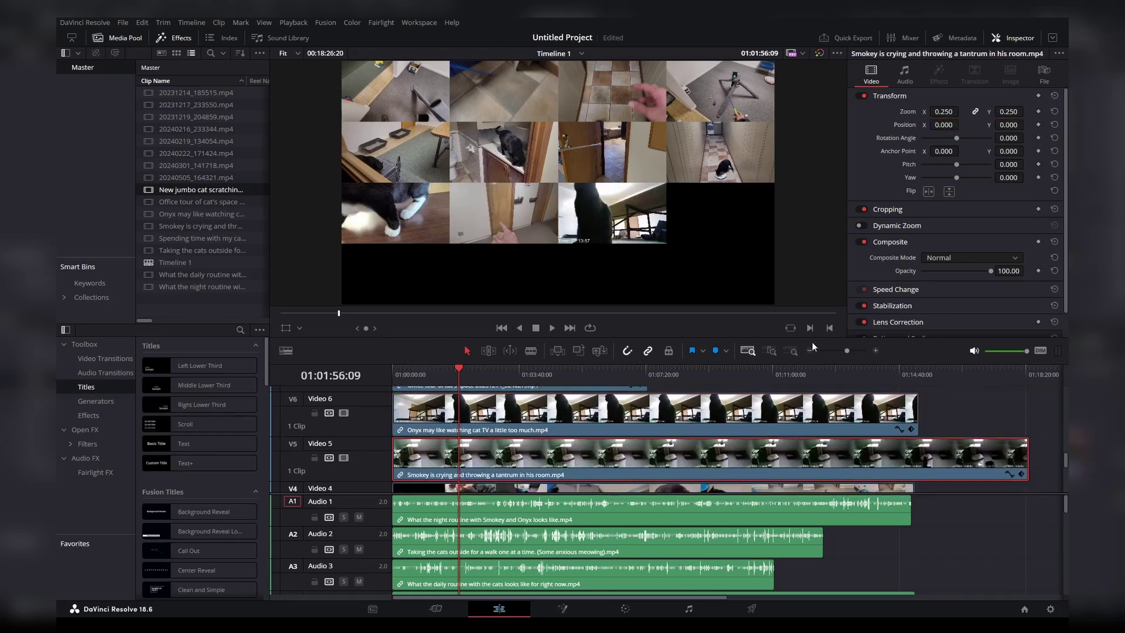
click(944, 124)
text(1440.0)
key(Tab)
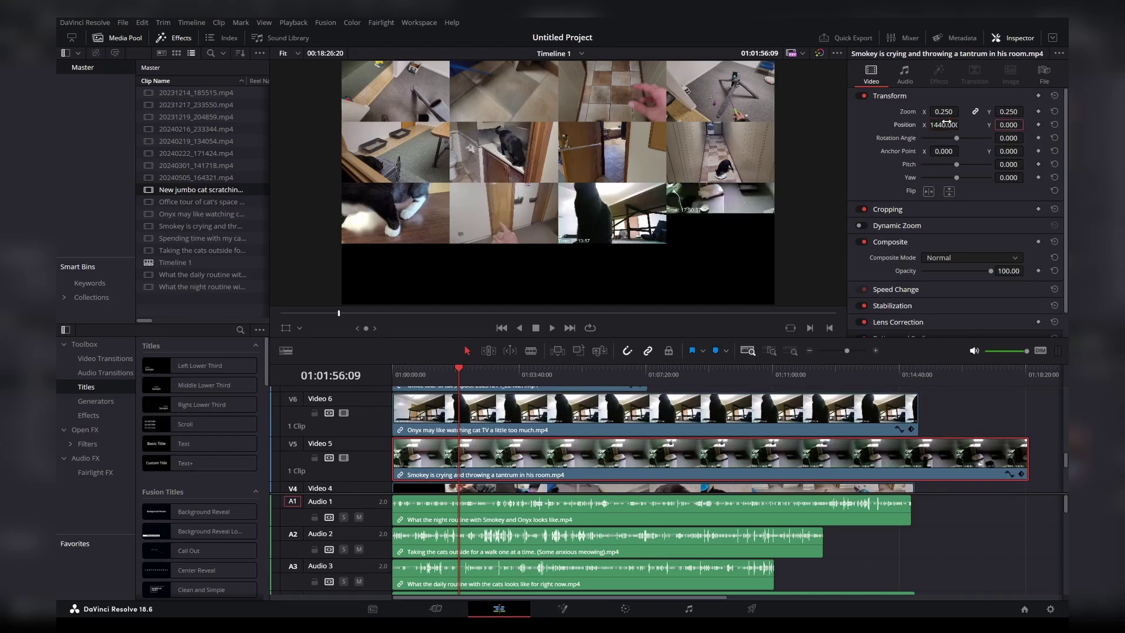
text(-270)
key(Return)
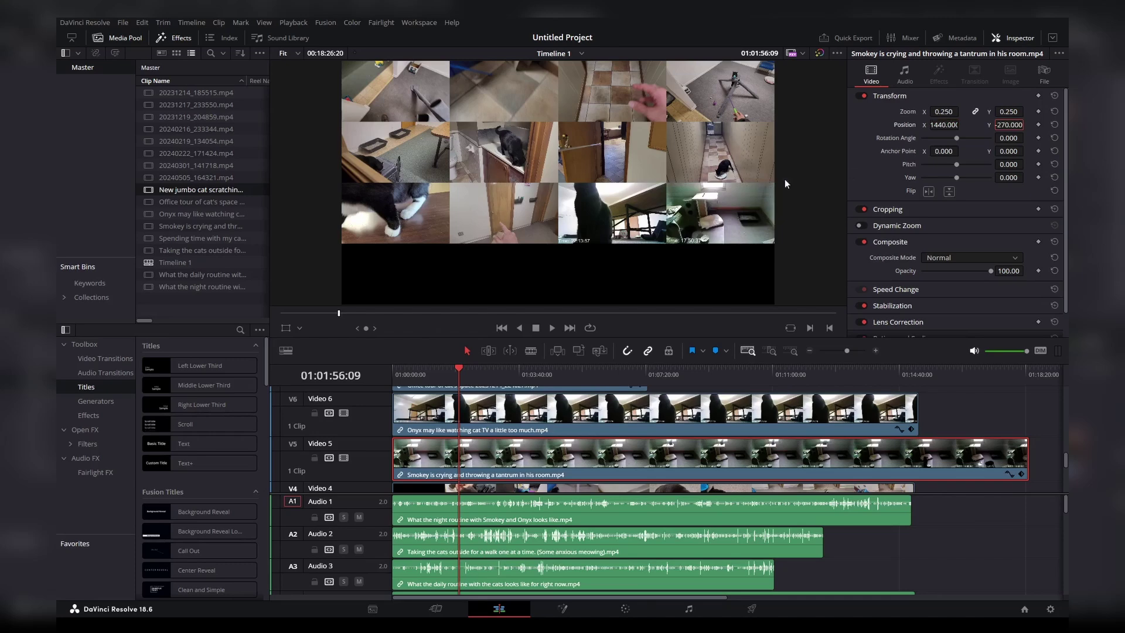
Position the "Spending time with my cats January 14, 2024" clip on Video 4 at X -1440, Y -810
scroll(645, 170, down, 1)
scroll(590, 467, down, 2)
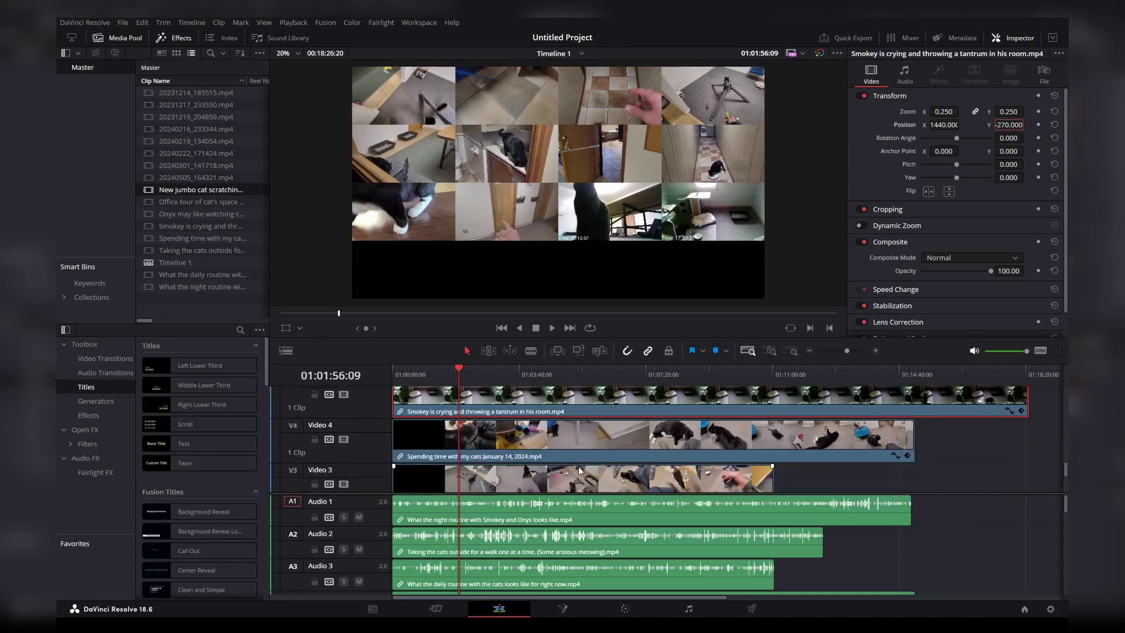
click(575, 457)
click(940, 125)
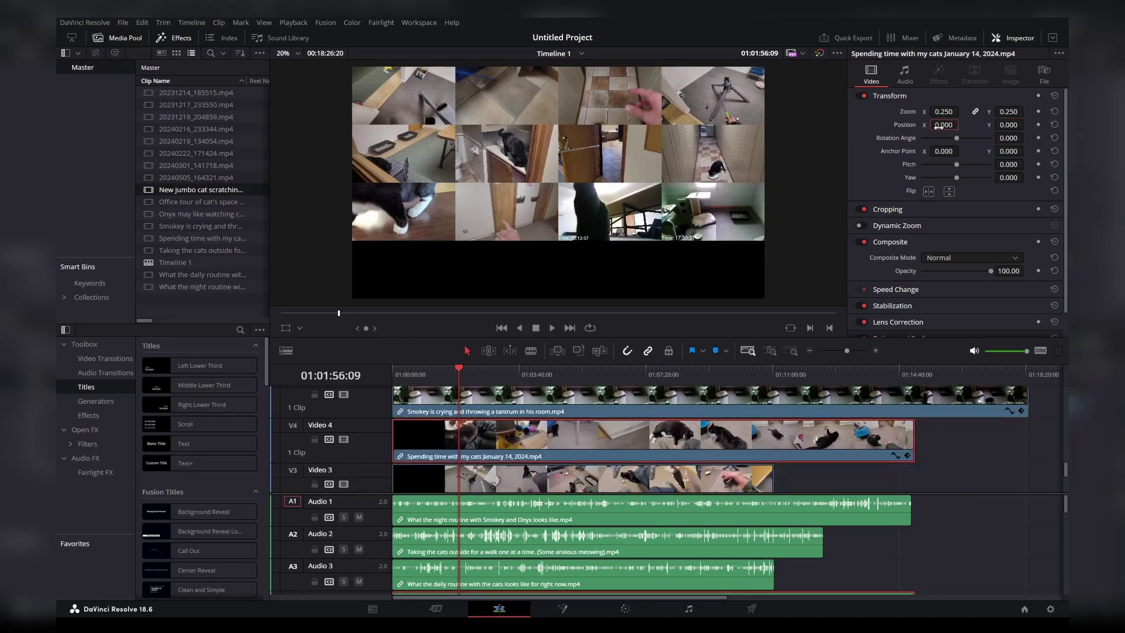
text(-140)
key(BackSpace)
text(40)
key(Tab)
text(-810)
key(Return)
Position the daily routine clip on Video 3 at X -480, Y -810
scroll(722, 378, down, 1)
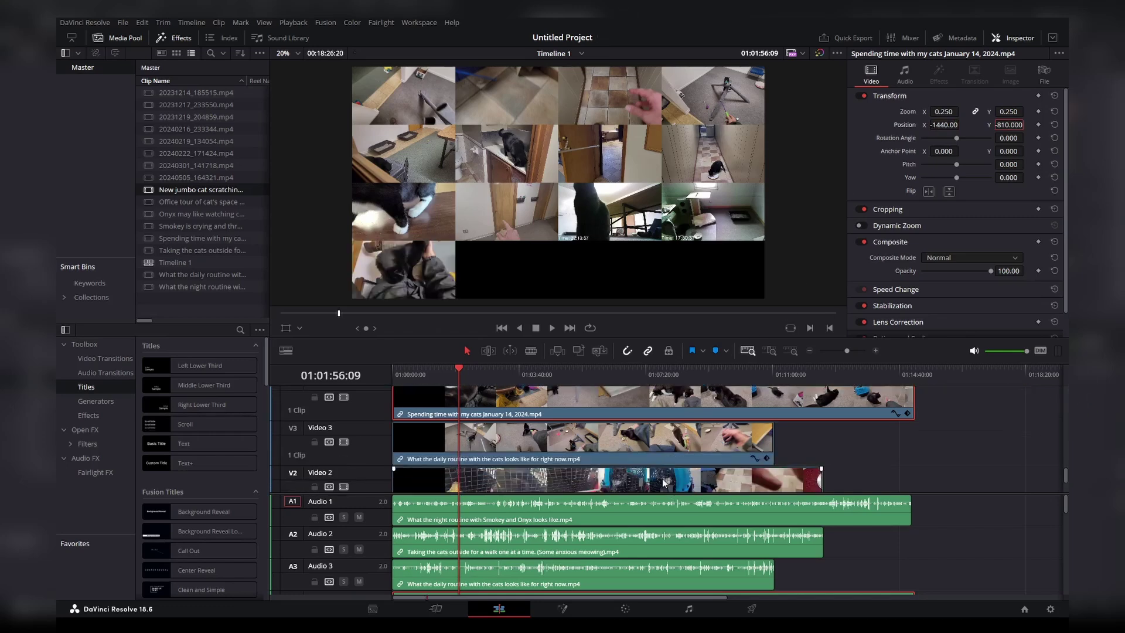
click(668, 445)
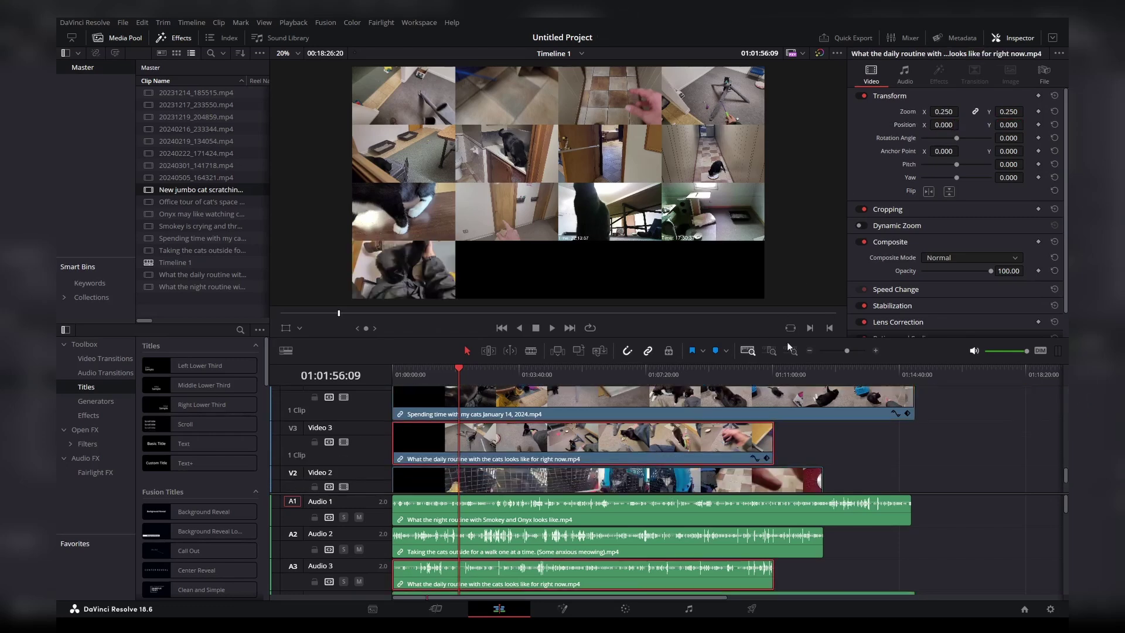
click(942, 124)
text(-480)
key(Tab)
text(-810)
key(Return)
Position the "Taking the cats outside for a walk one at a time" clip on Video 2 at X 480, Y -810
scroll(654, 442, down, 1)
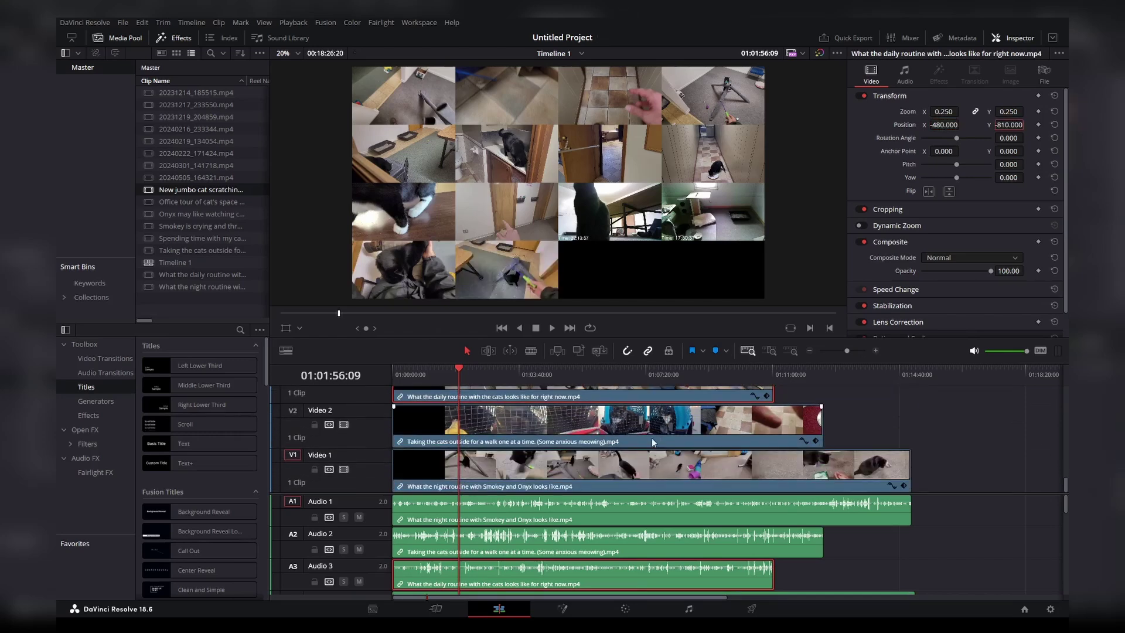
click(654, 442)
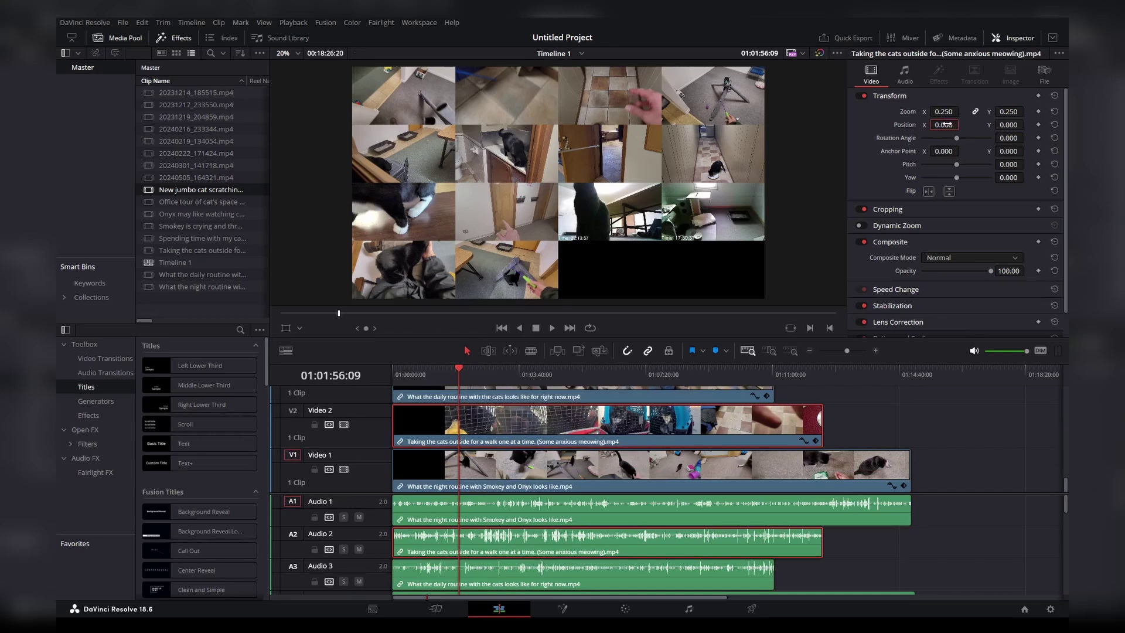
text(480)
key(Tab)
text(-810)
key(Return)
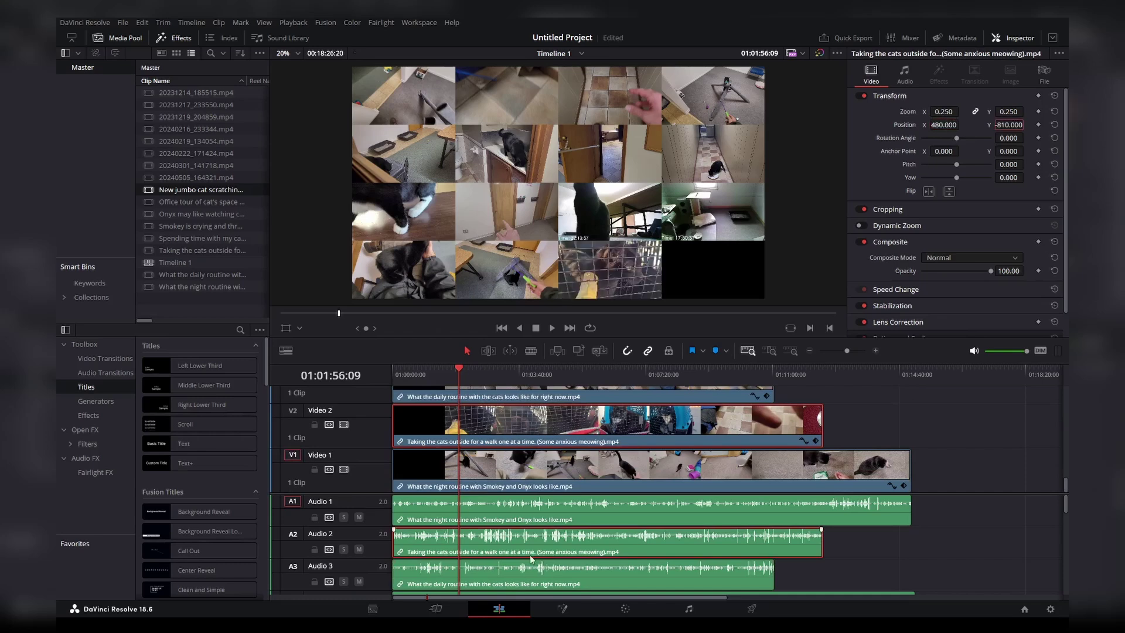
Position the night routine clip on Video 1 at X 1440, Y -810
click(615, 468)
click(943, 124)
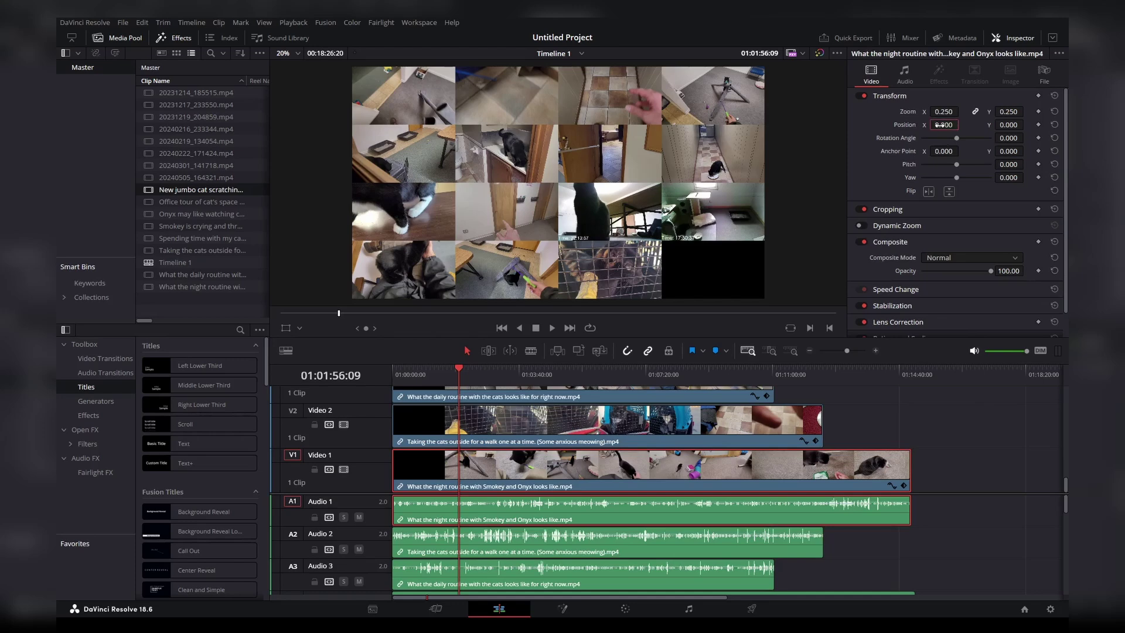
text(1440)
key(Return)
key(Tab)
text(-810)
key(Return)
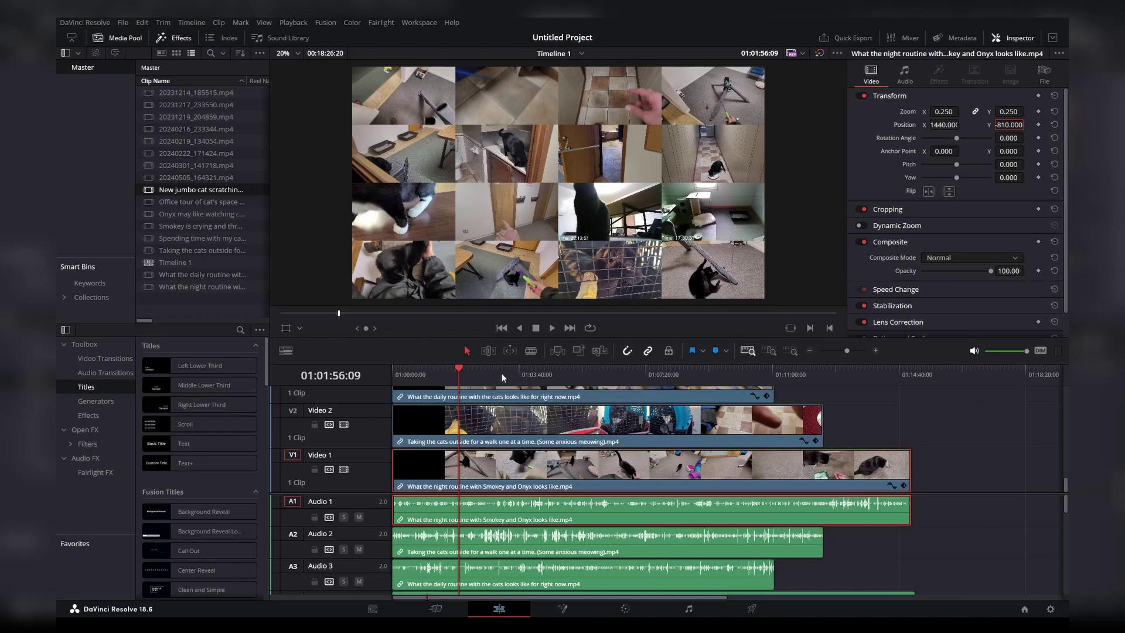
Scrub through the first few minutes of the timeline to preview the sixteen-way grid
drag(515, 372, 523, 370)
click(445, 369)
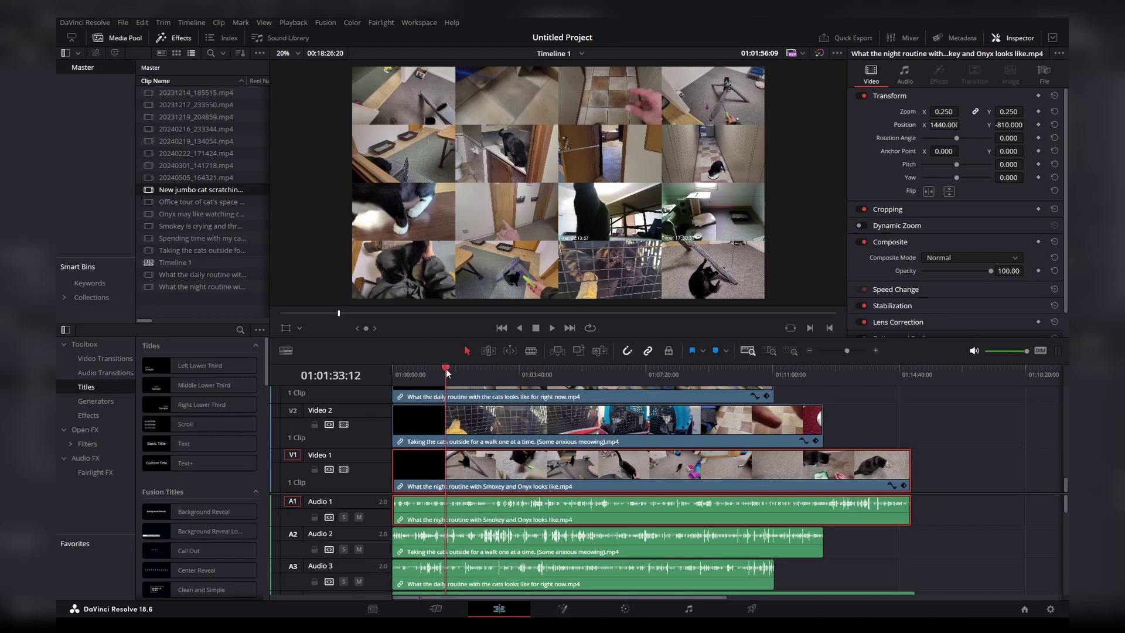
drag(445, 369, 540, 372)
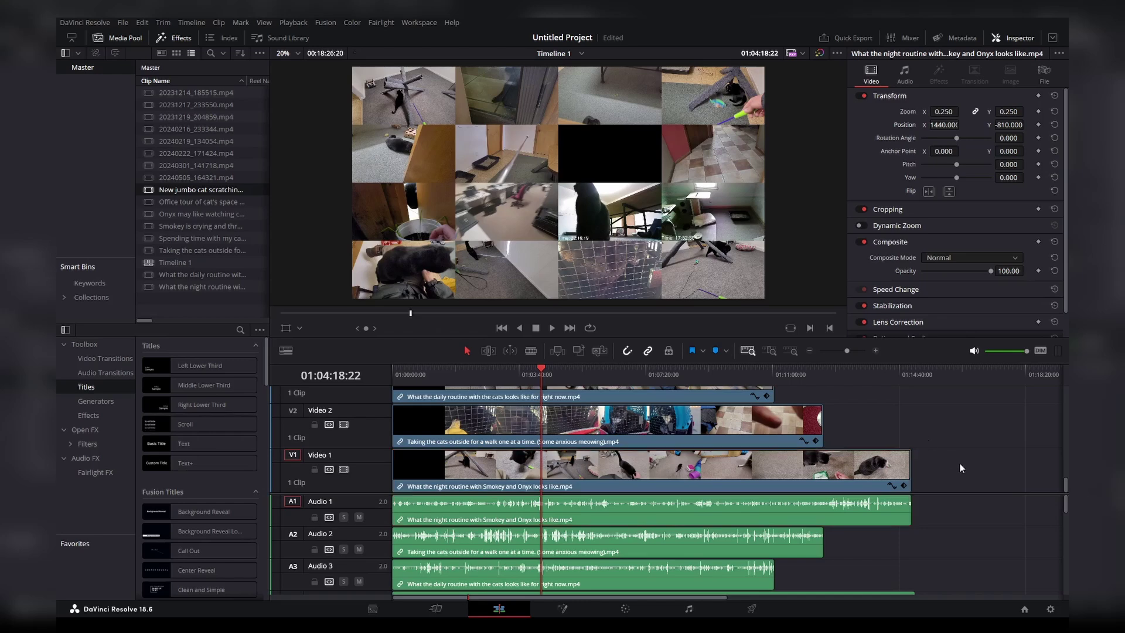
Select all clips on the timeline and lower their audio volume to -100
key(ctrl+a)
click(905, 74)
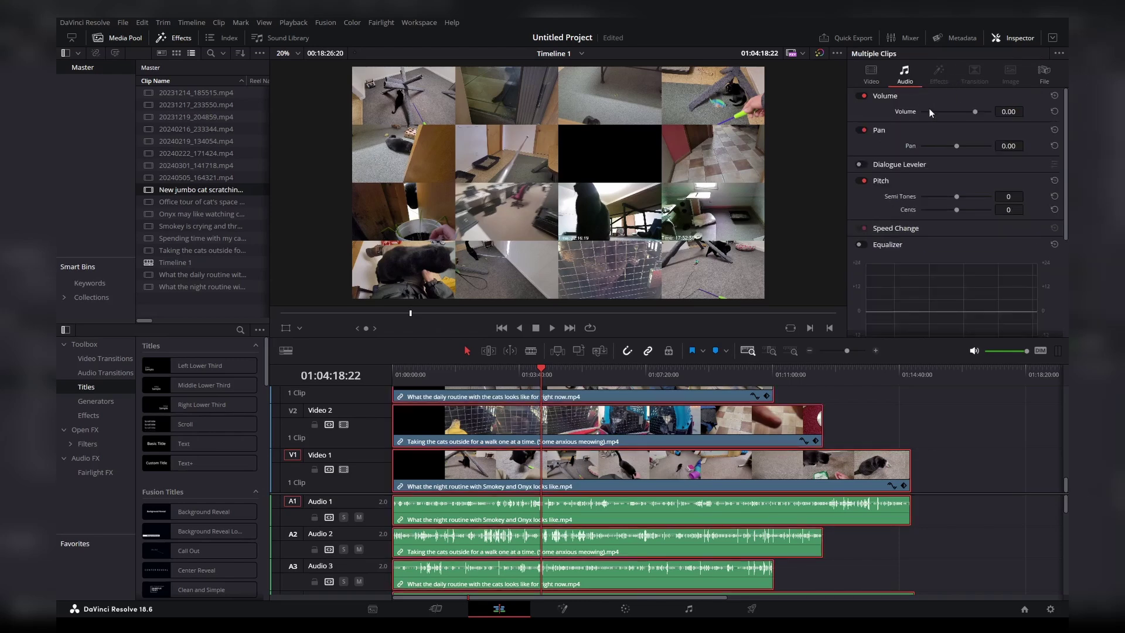
drag(973, 109, 880, 115)
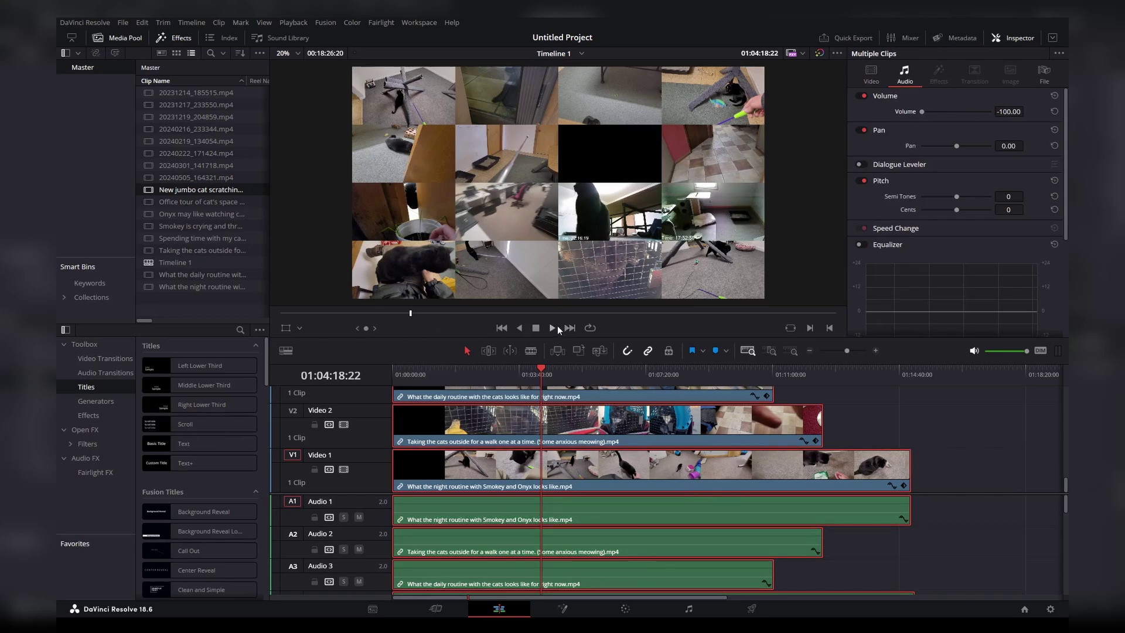
Scrub back and forth across the timeline to check which grid cells hold footage at different times
click(487, 373)
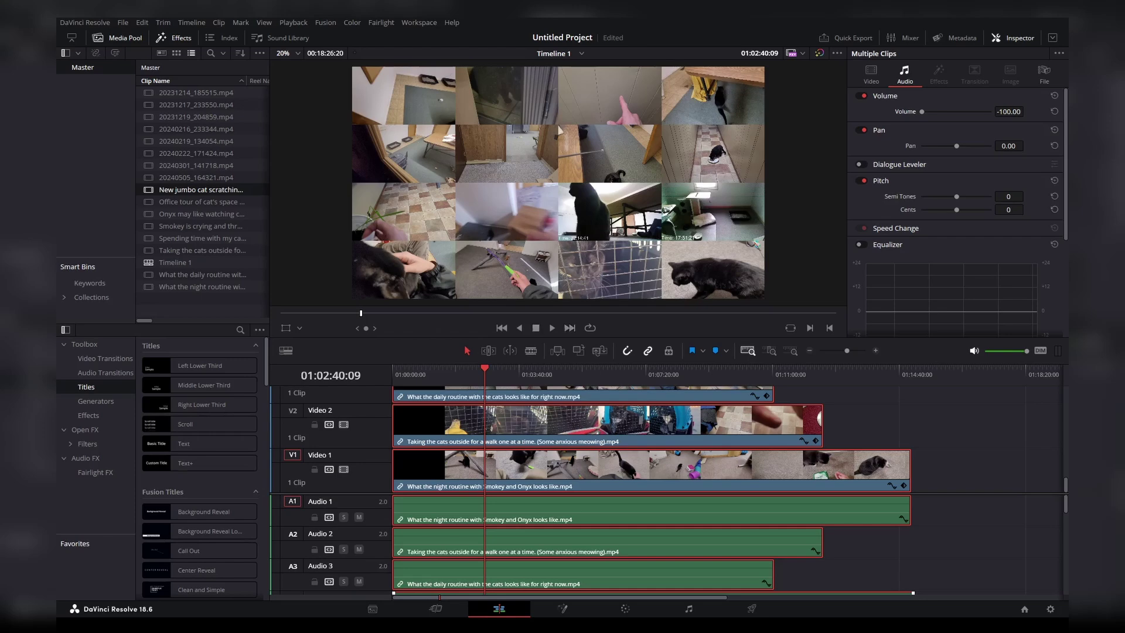
drag(527, 375, 634, 375)
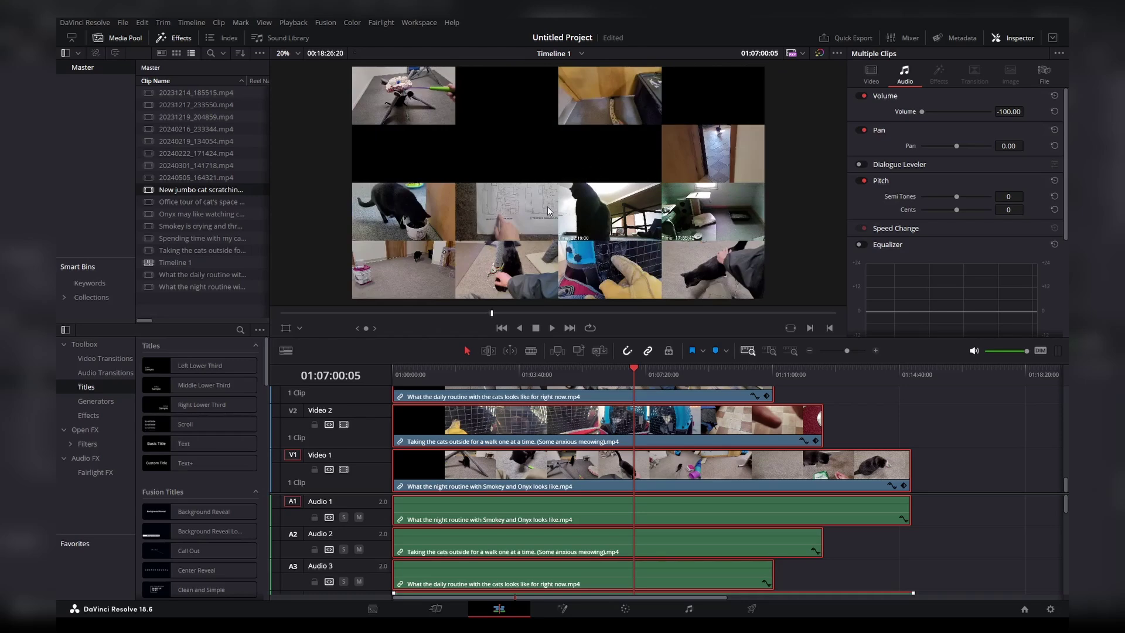
drag(662, 375, 585, 374)
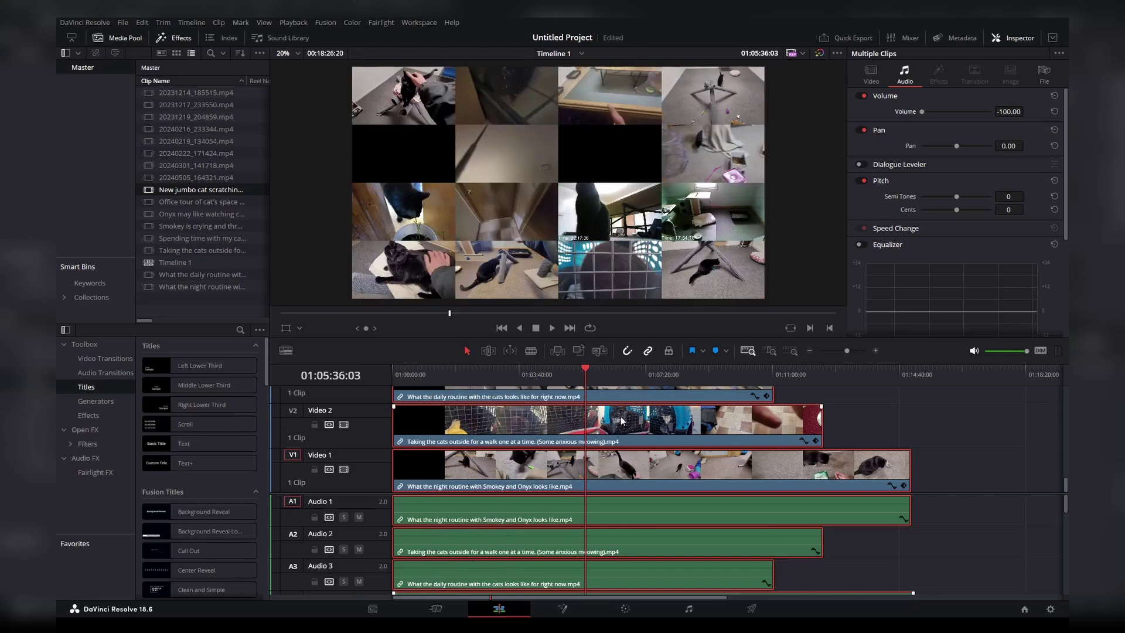
drag(701, 374, 724, 375)
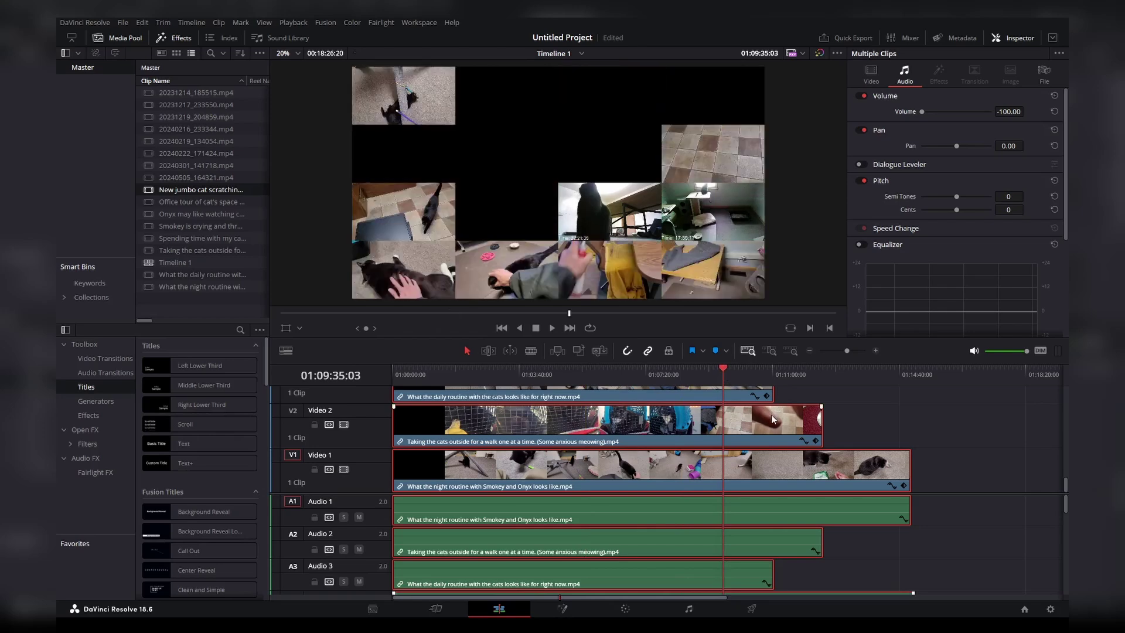
drag(530, 375, 500, 375)
Examine the lengths and openings of the clips on the upper video tracks and preview the grid near the start
scroll(534, 448, up, 1)
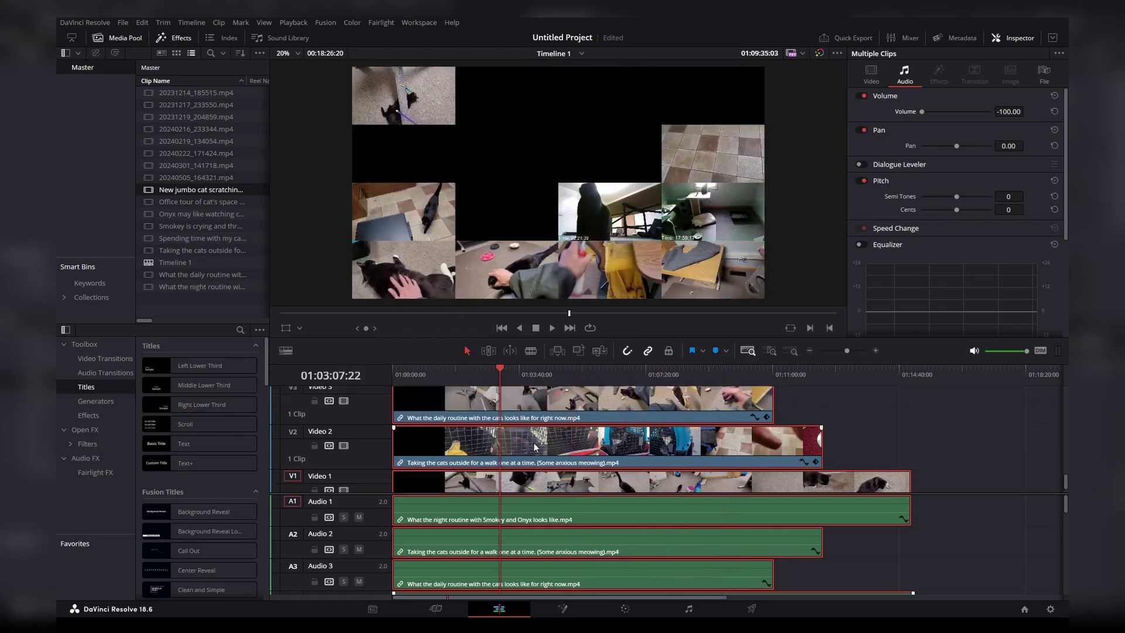
scroll(535, 448, up, 3)
scroll(532, 437, up, 6)
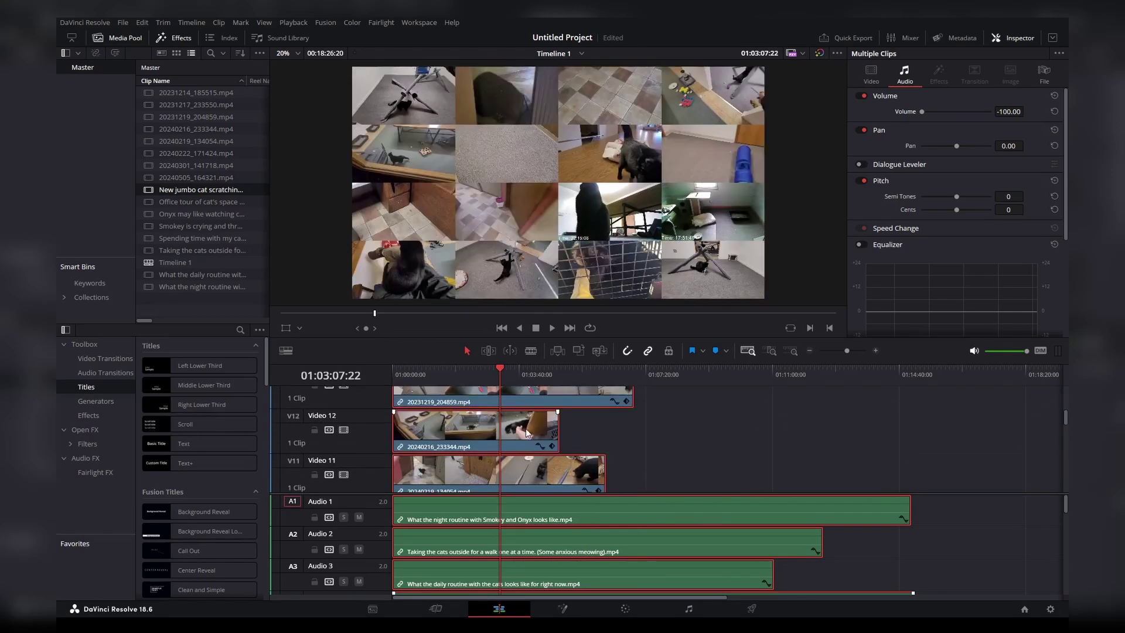
click(406, 374)
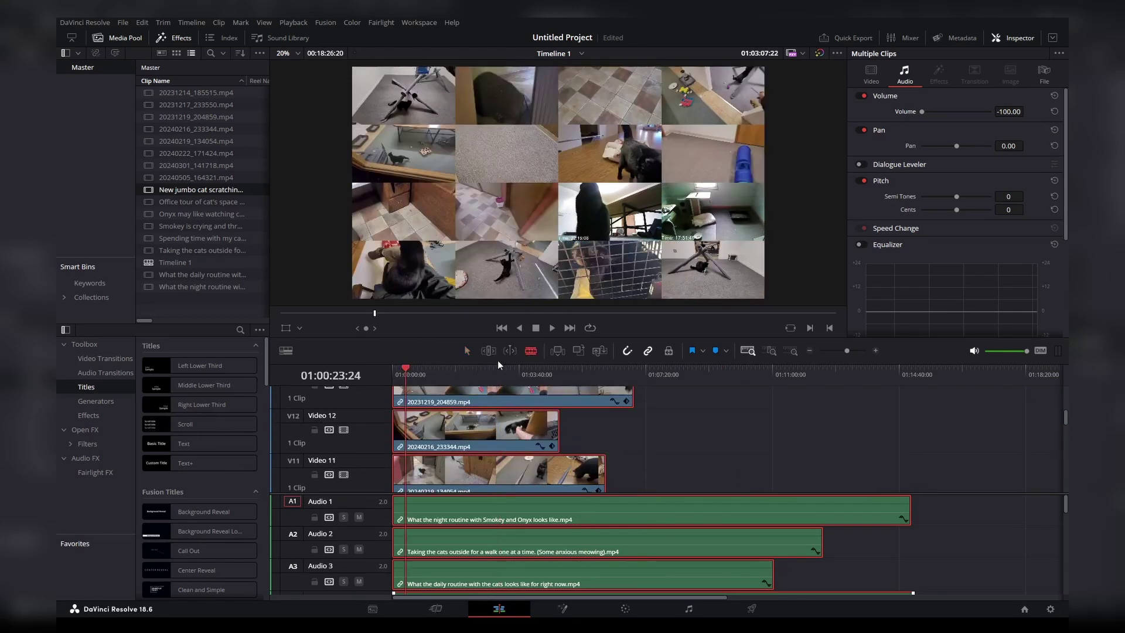
scroll(424, 422, up, 1)
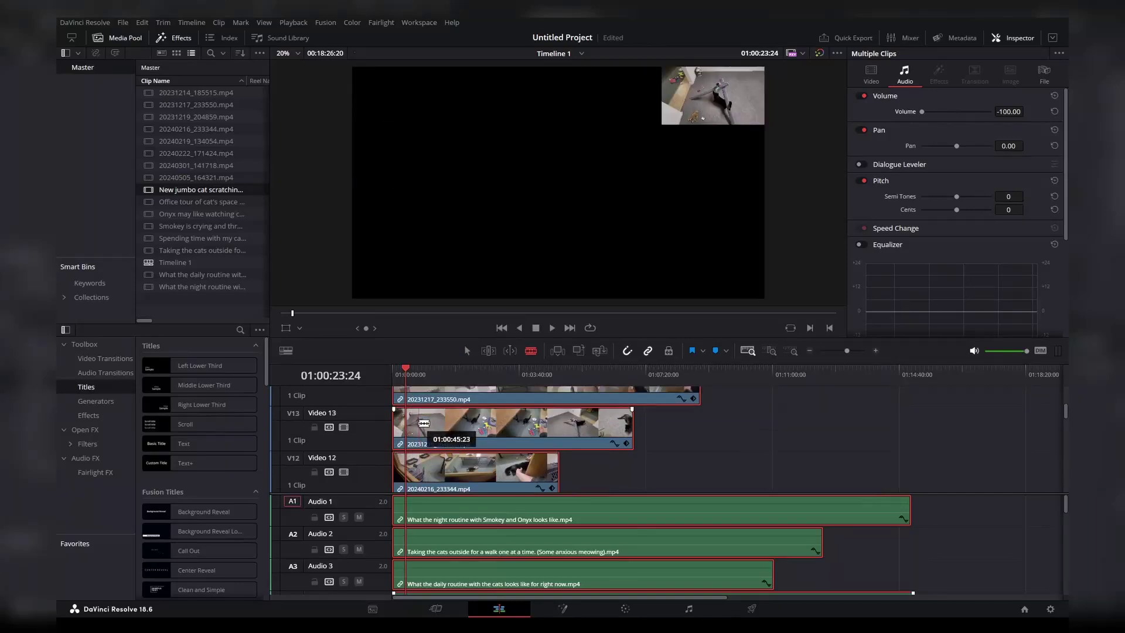
scroll(423, 423, up, 2)
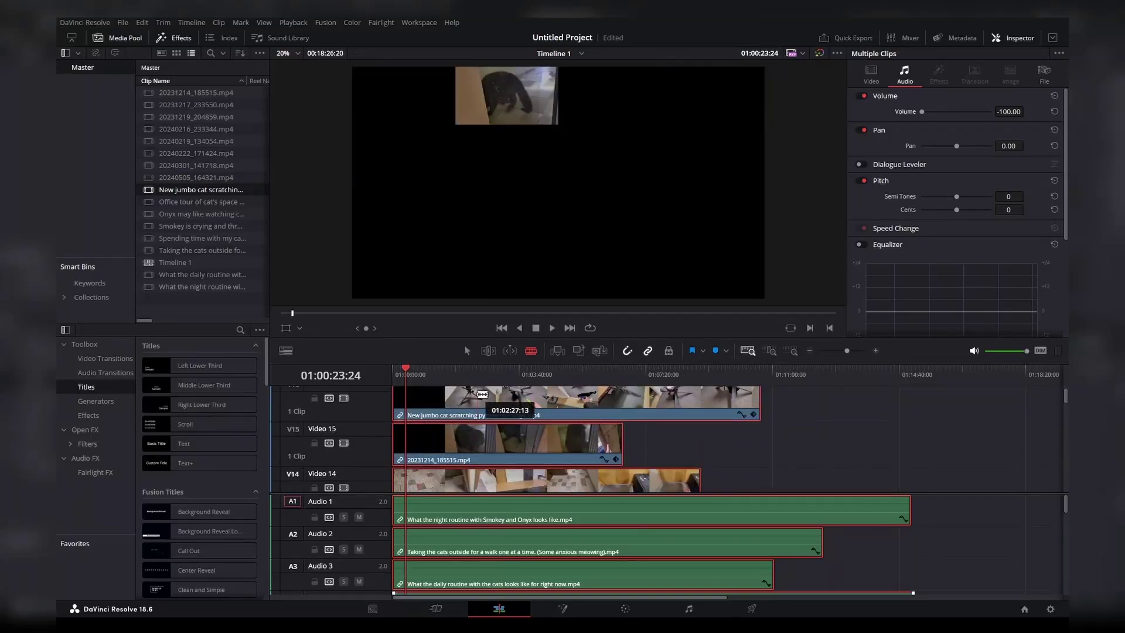
click(454, 369)
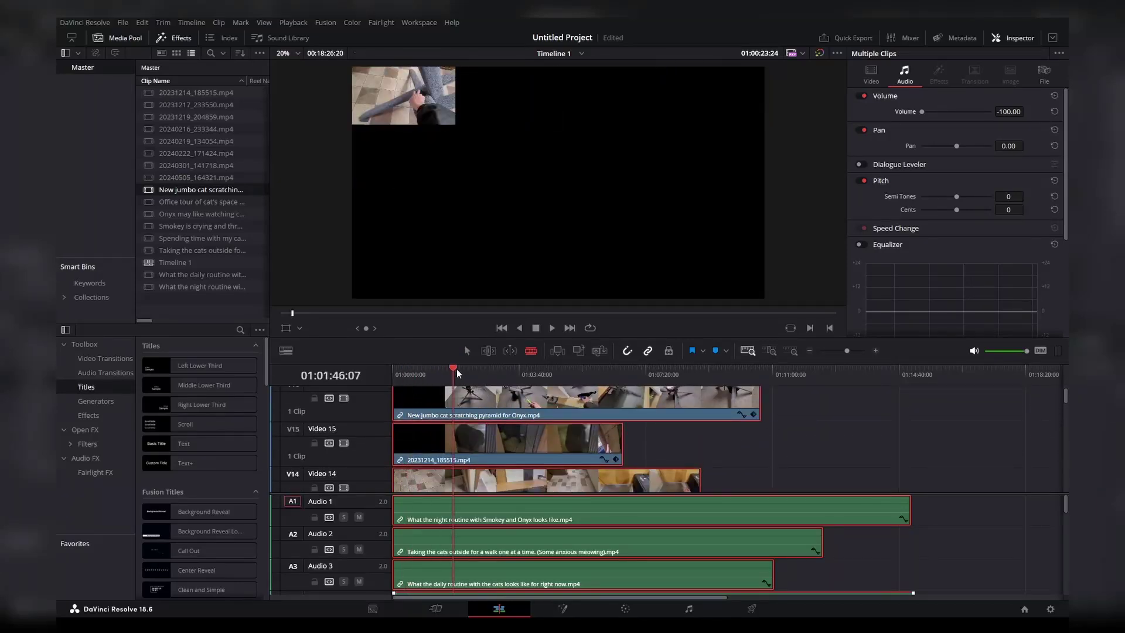
drag(456, 368, 468, 366)
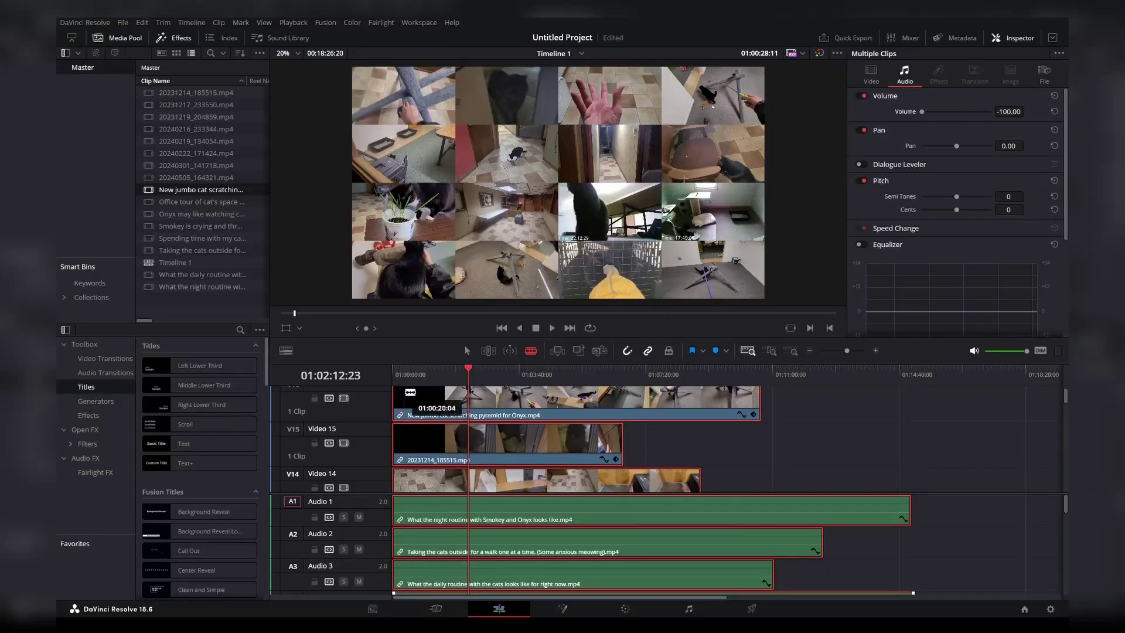
scroll(589, 410, down, 2)
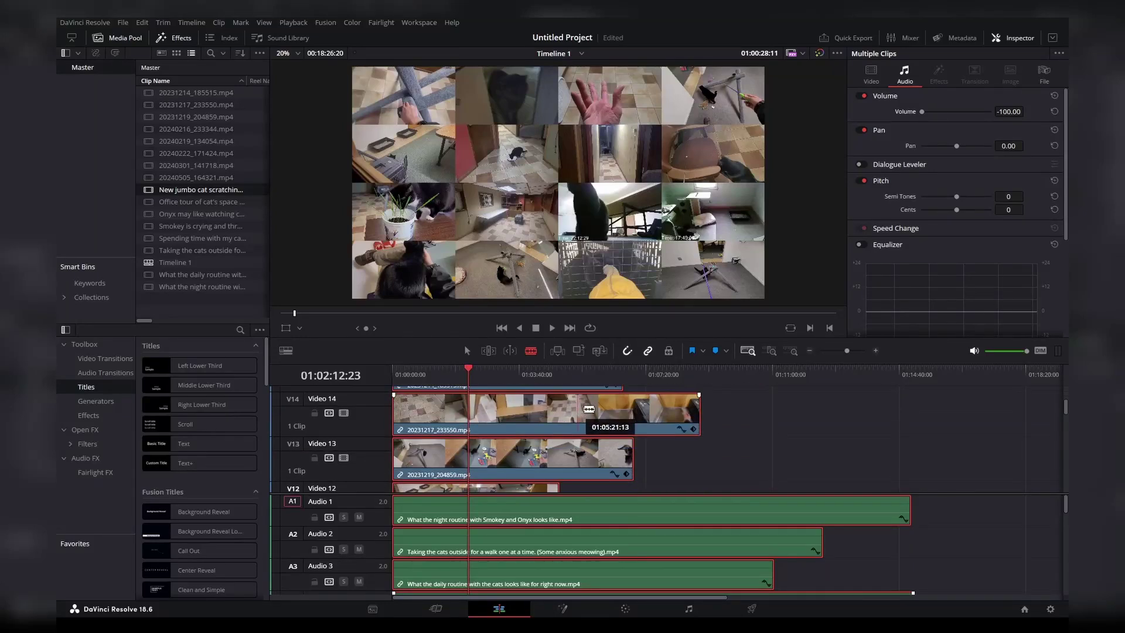
Open the Deliver page and preview the grid there by moving the playhead to about 01:03:36
click(751, 609)
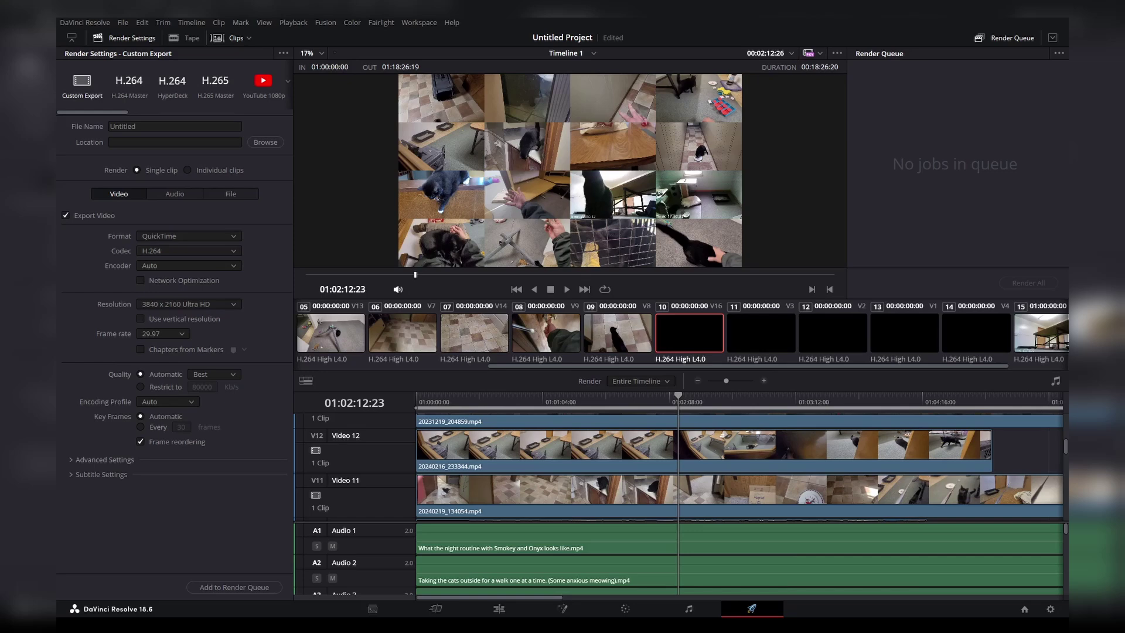
drag(678, 398, 843, 399)
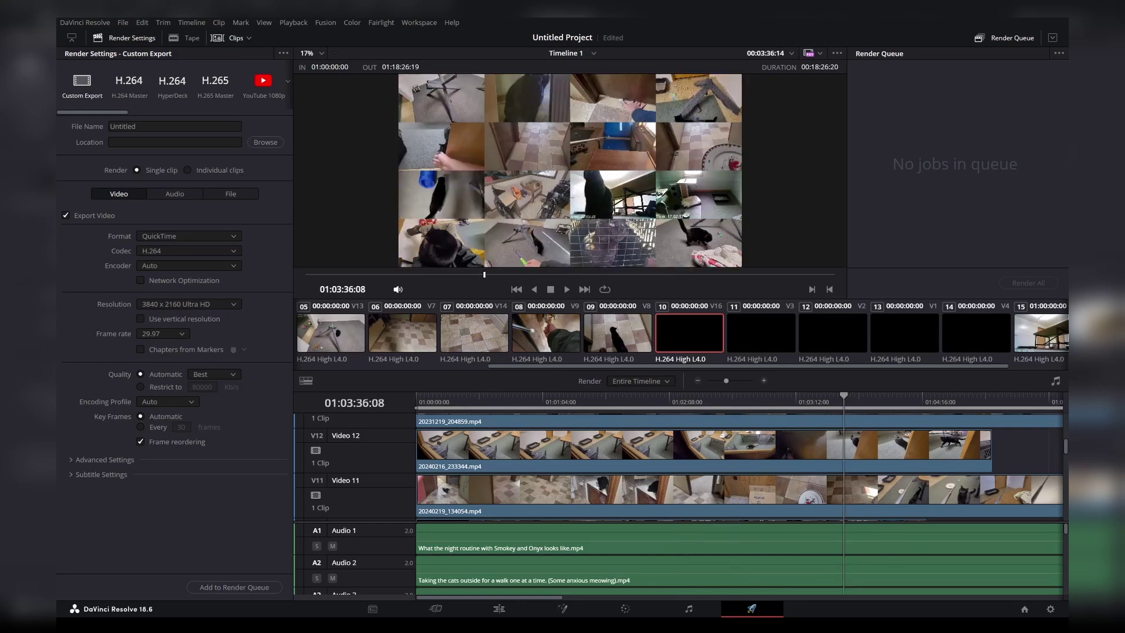
Return to the Edit page, switch to the selection tool, and preview the grid from the timeline start to about 01:01:48
click(499, 609)
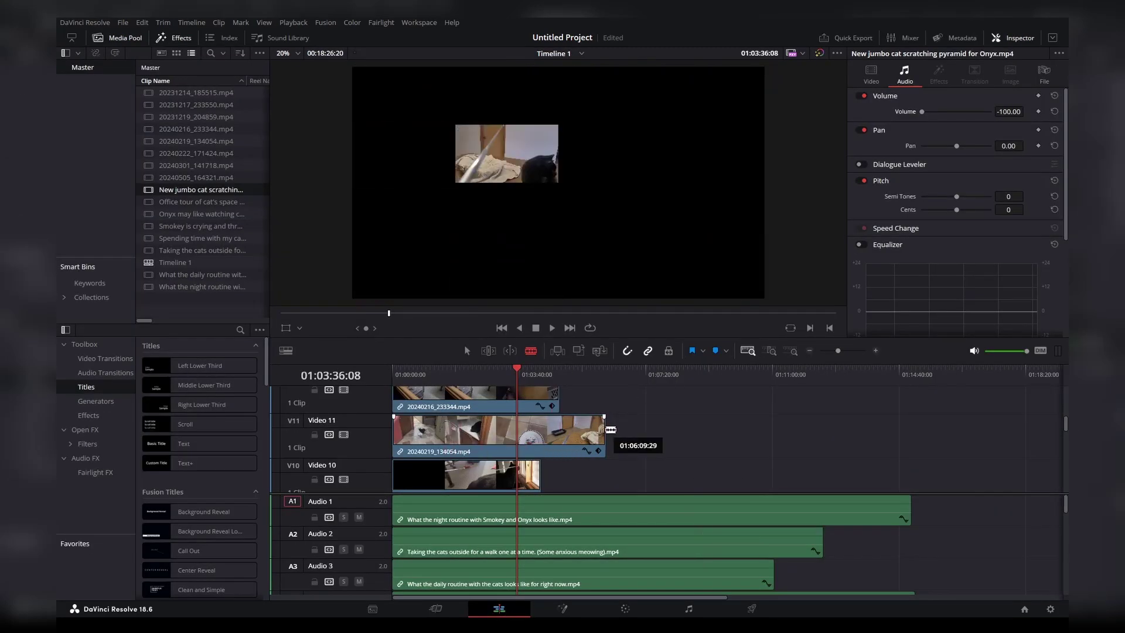
key(a)
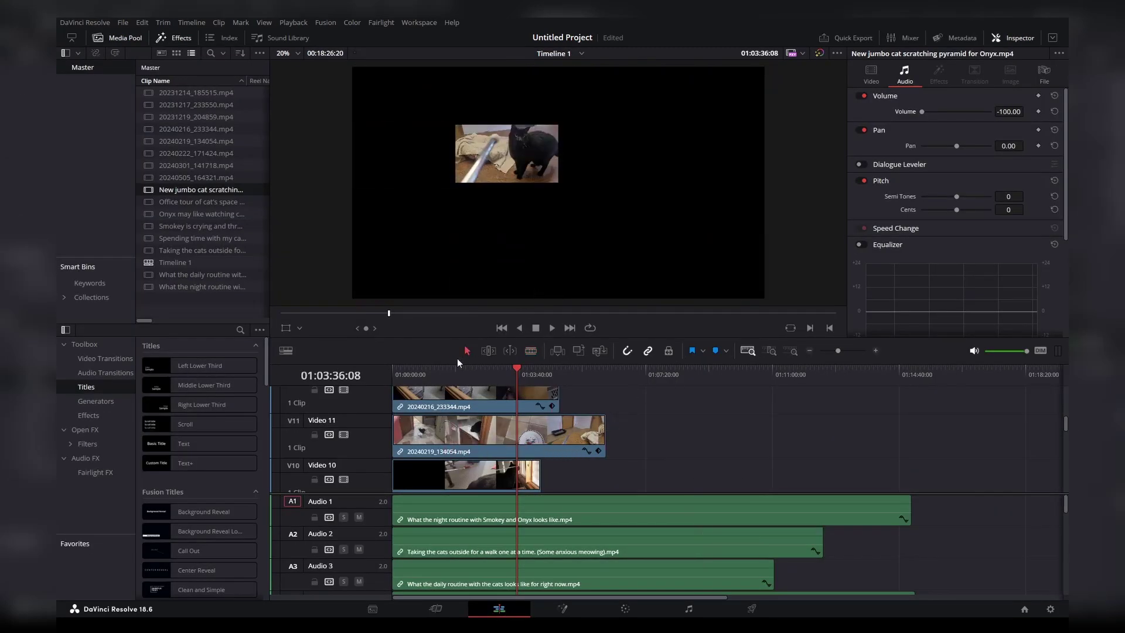
key(Home)
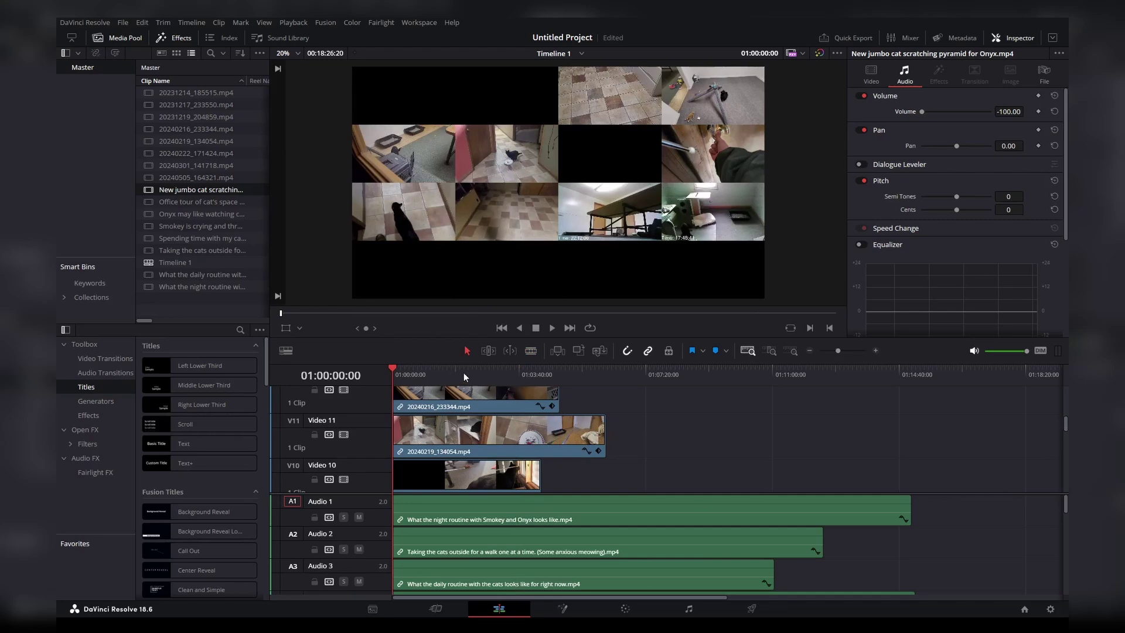
drag(441, 376, 455, 375)
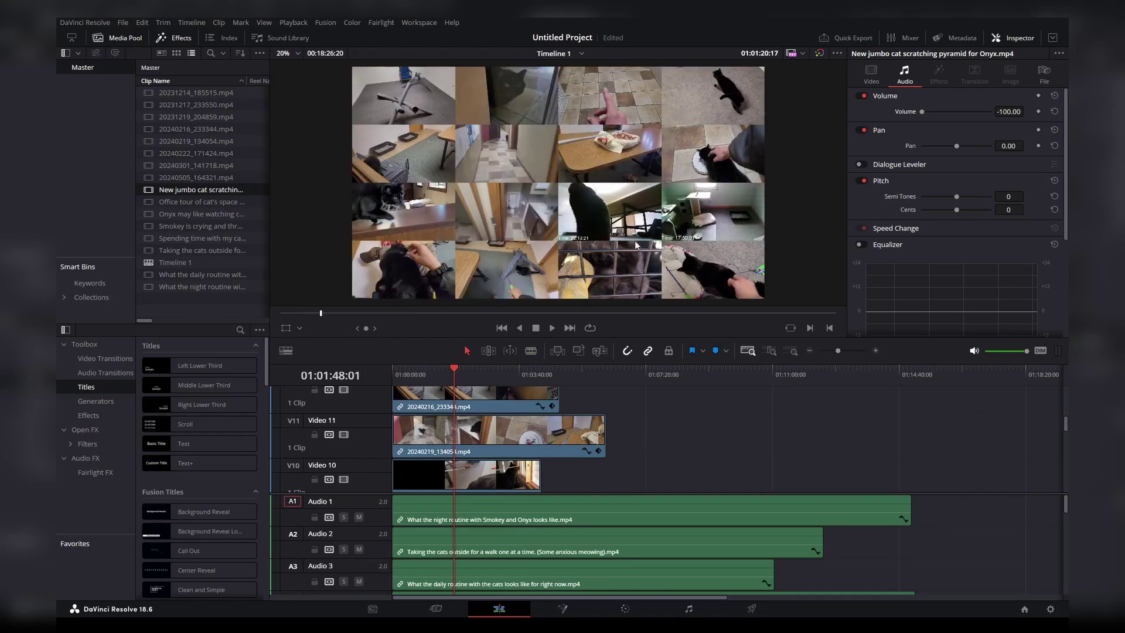
Set the zoom of the night routine clip on Video 1 to 0.500 in both X and Y
click(499, 447)
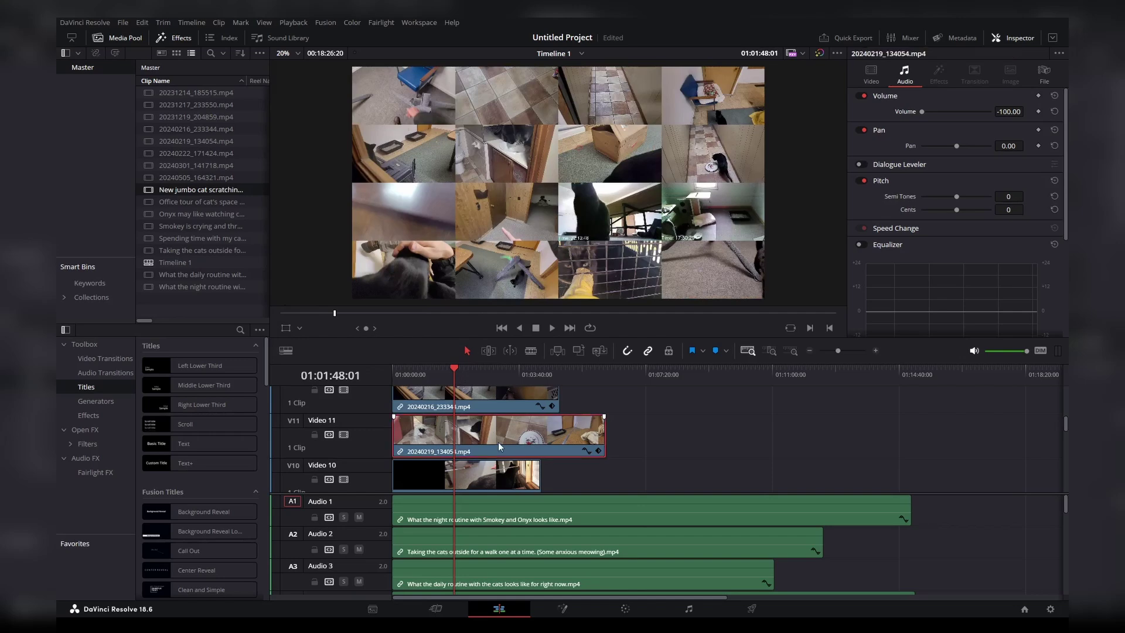
scroll(504, 442, down, 6)
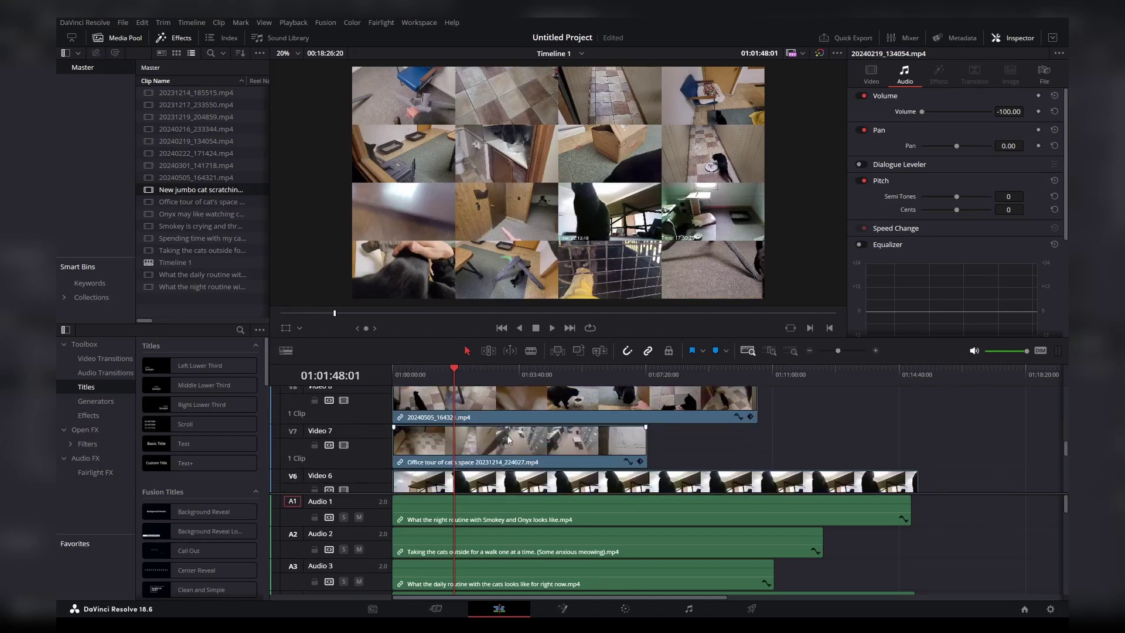
scroll(512, 432, down, 3)
click(539, 471)
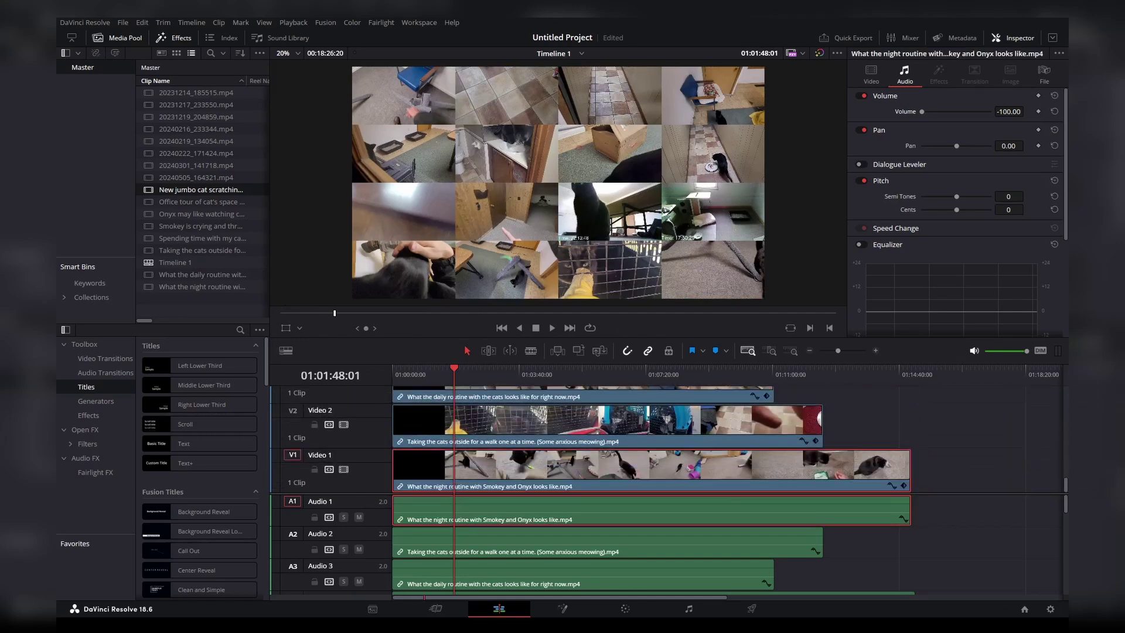
click(882, 72)
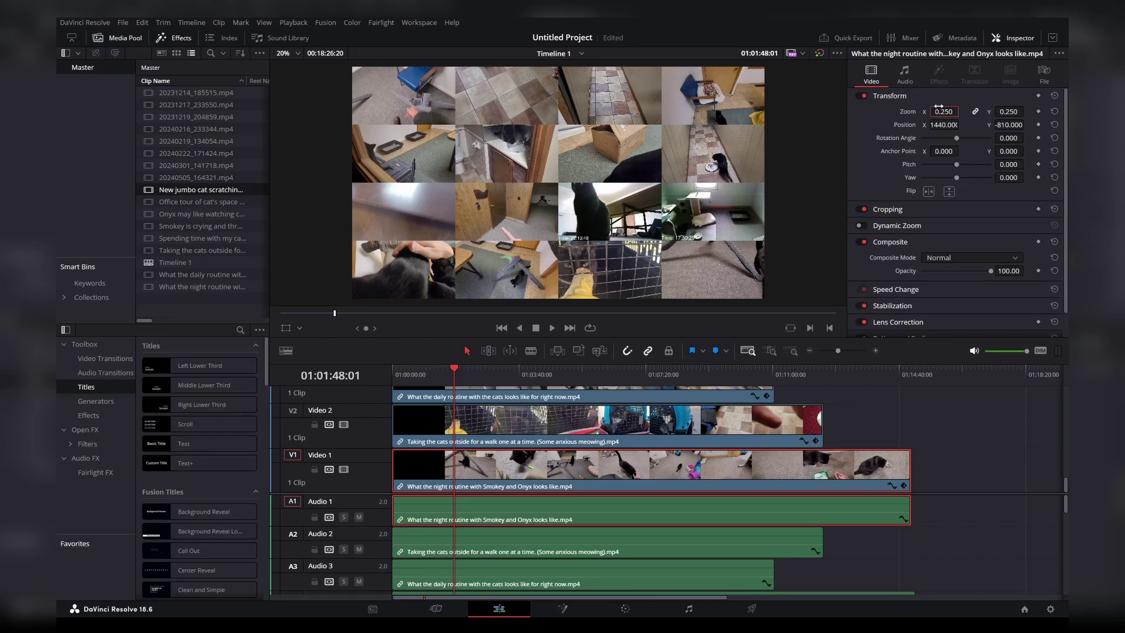
drag(938, 106, 960, 106)
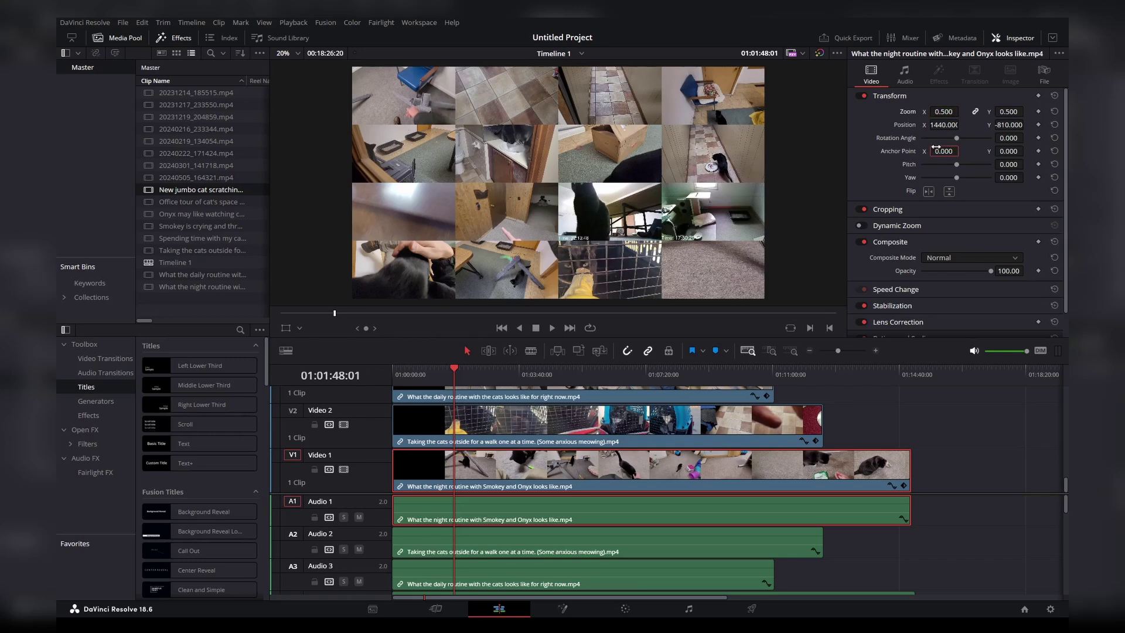
click(936, 150)
text(-1920)
key(Return)
click(1054, 151)
Set the Video 1 clip's position to X 1920 and Y -1080
click(943, 125)
text(1920)
key(Tab)
text(-10)
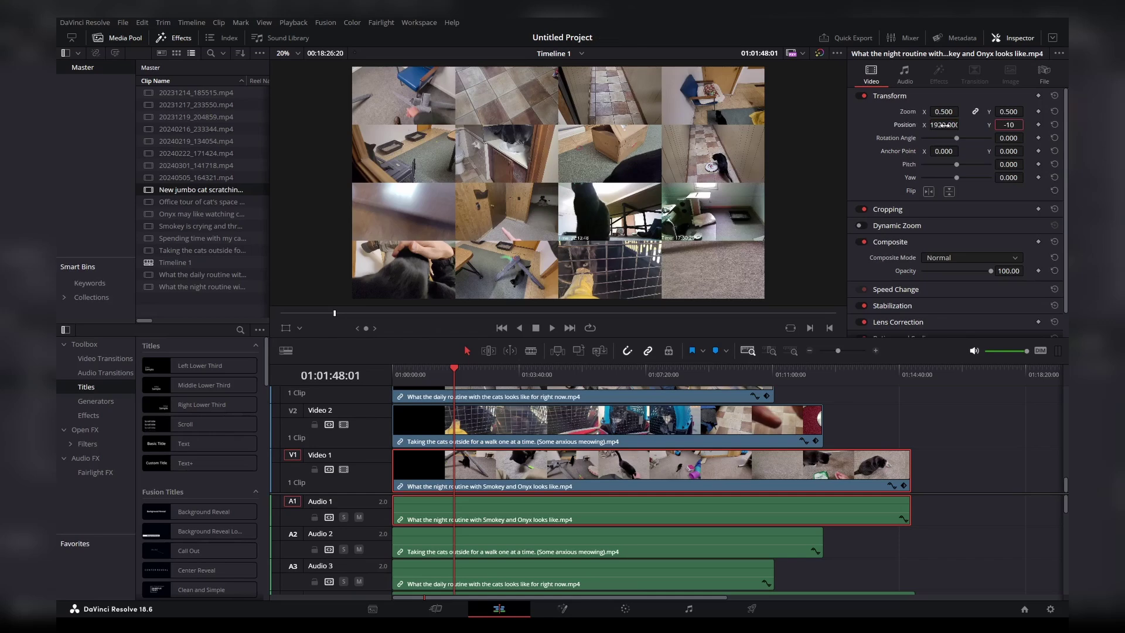
text(80)
key(Return)
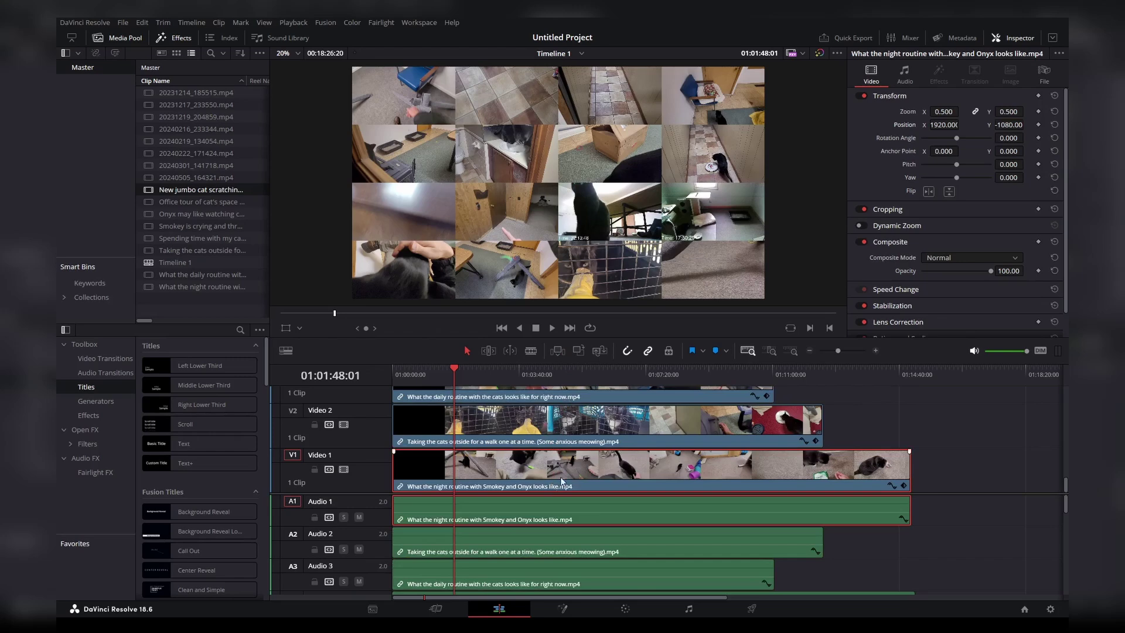
Select the cat scratching pyramid clip on Video 16 and show its transform outline in the viewer
scroll(584, 464, up, 2)
click(843, 450)
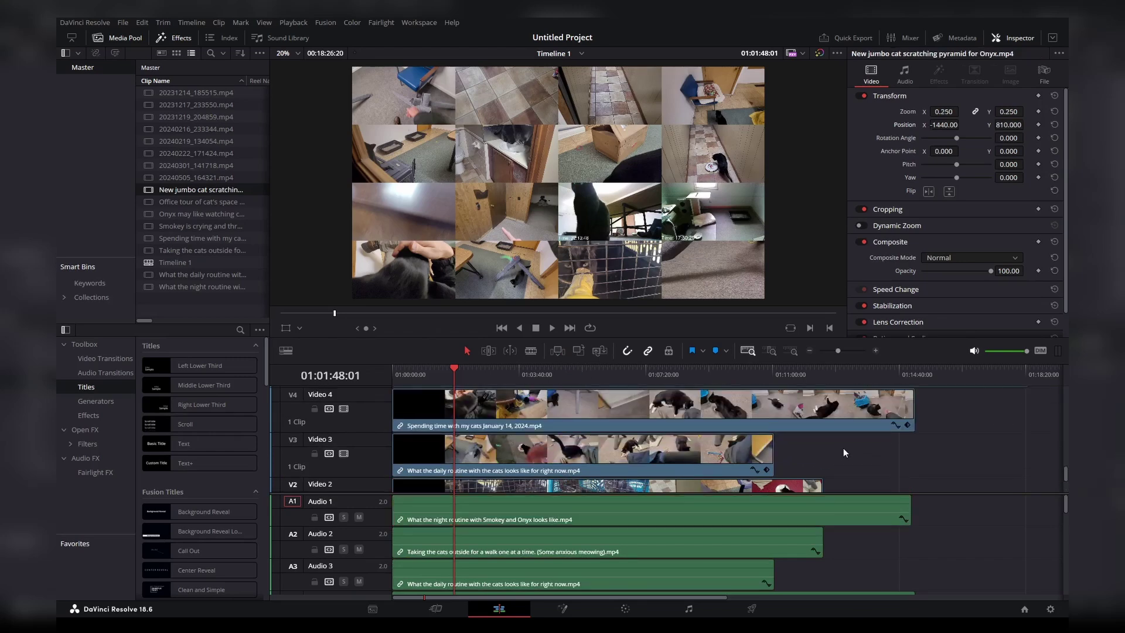
scroll(1063, 448, up, 3)
drag(1064, 444, 1058, 382)
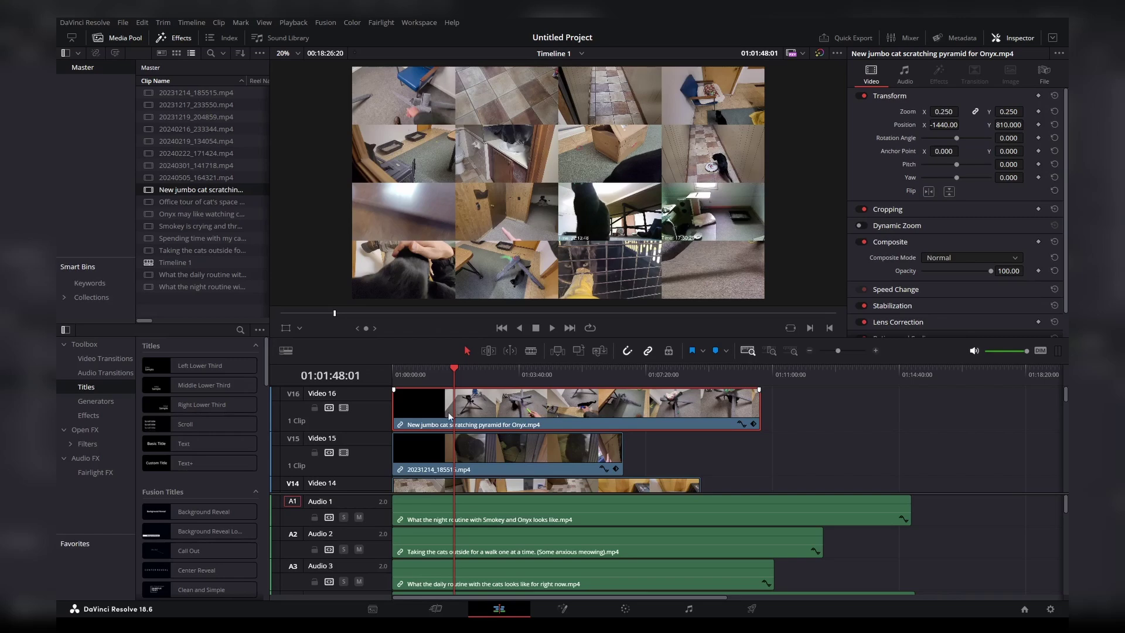
click(286, 329)
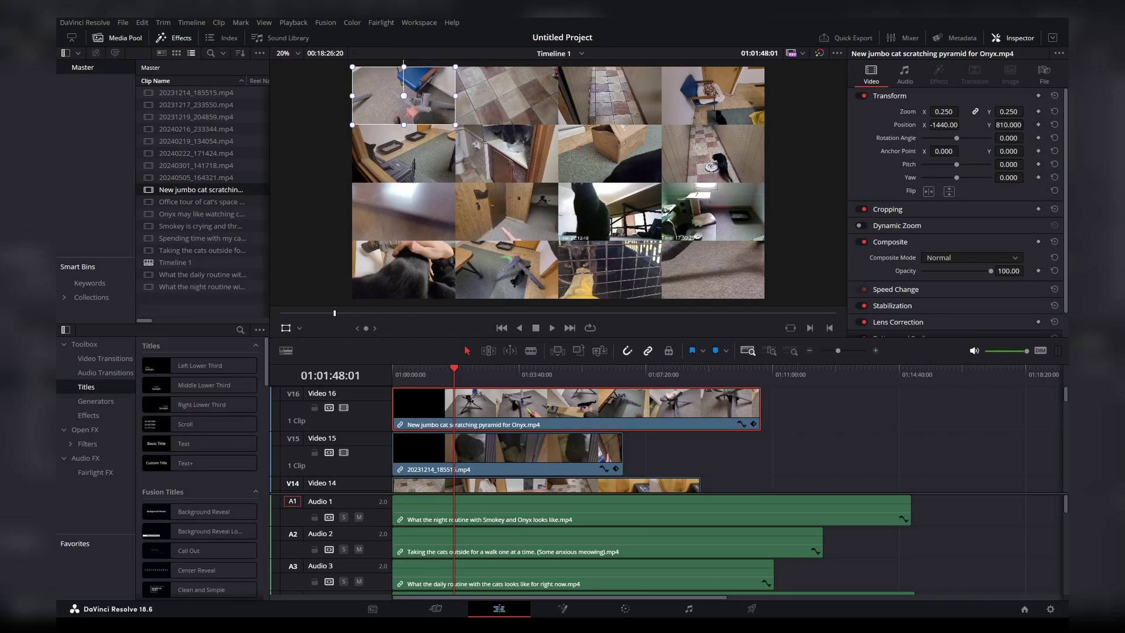
Set the Video 16 clip's position to X -1920 and Y 1080
click(942, 125)
text(-1920)
key(Tab)
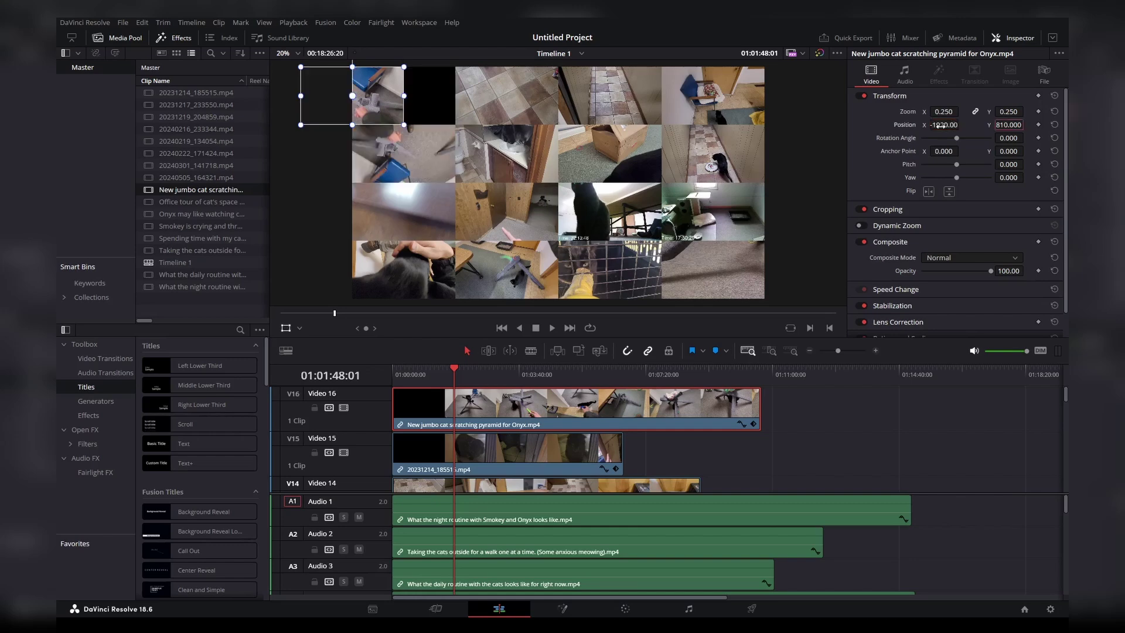
text(1080)
key(Return)
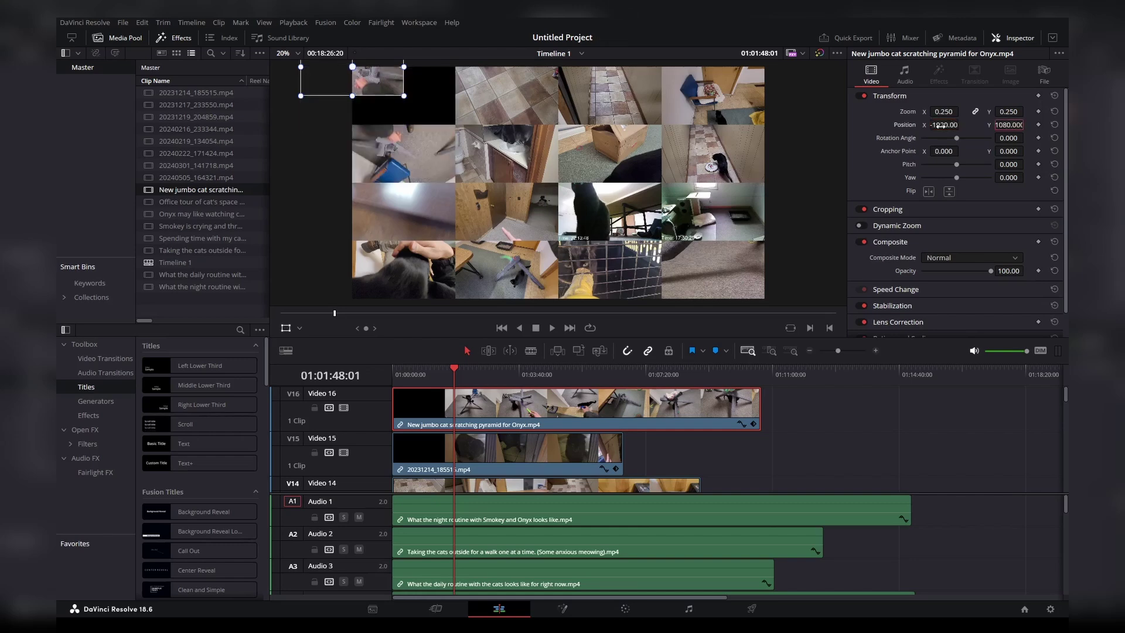
Set the Video 16 clip's zoom to 0.500 in both X and Y
click(943, 112)
text(0.5)
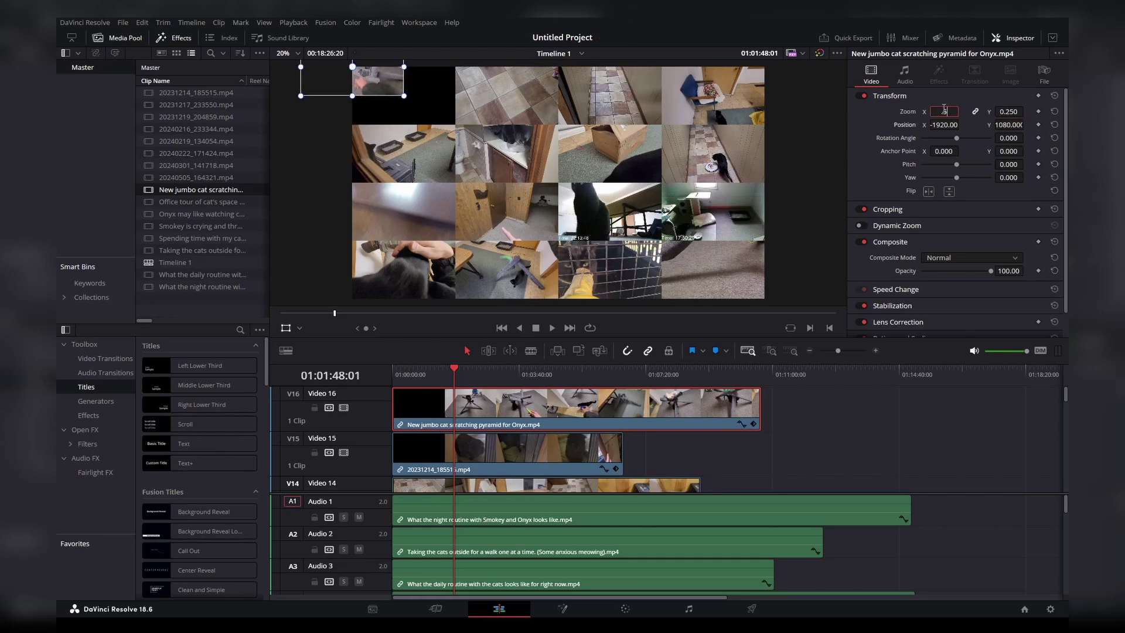
key(Return)
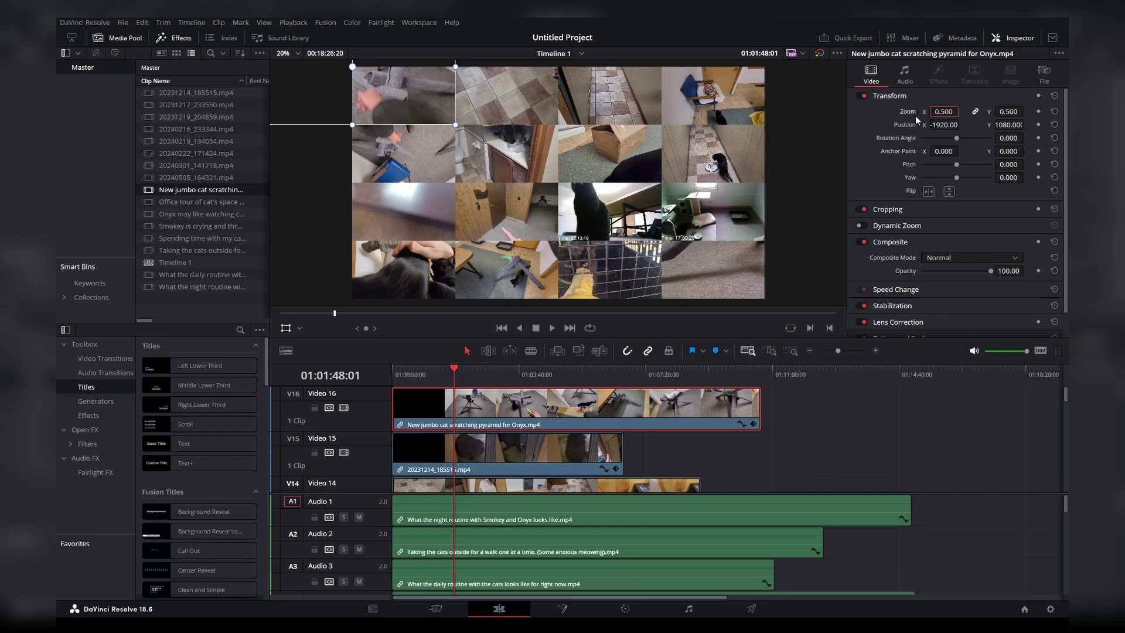
Set the Video 16 clip's position to X -960 and Y 540
click(939, 125)
text(960)
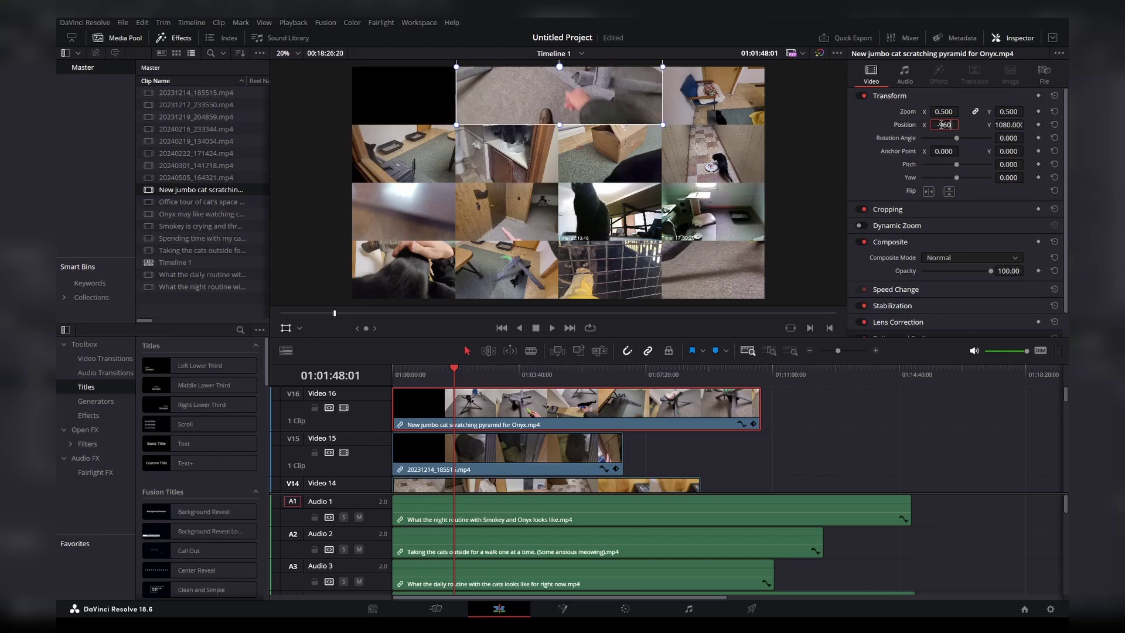
key(Tab)
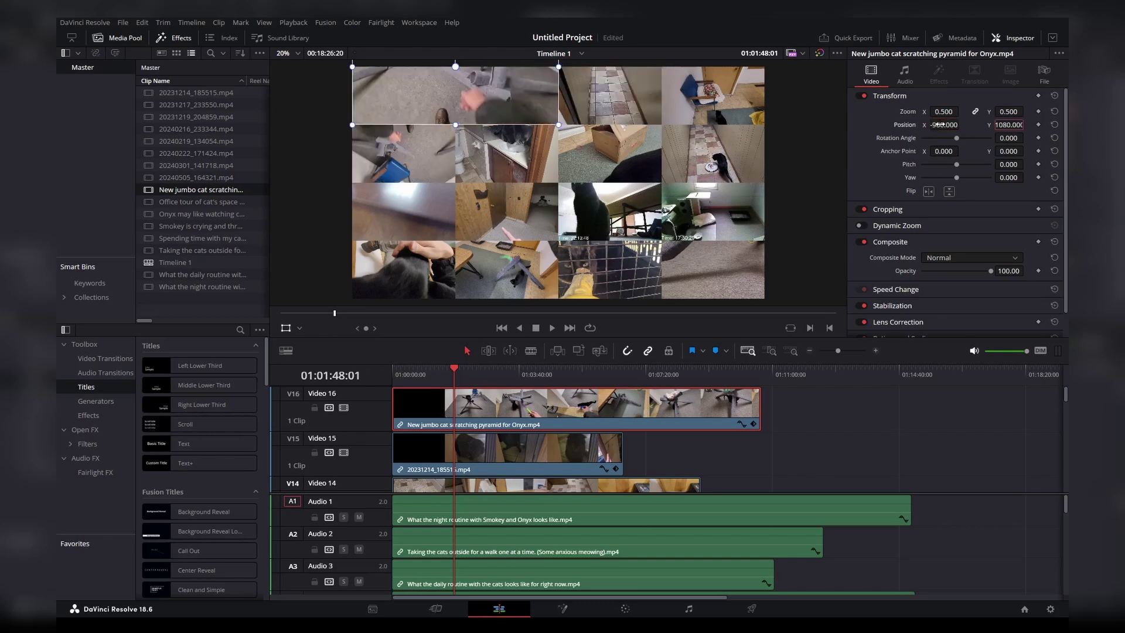
text(540)
key(Return)
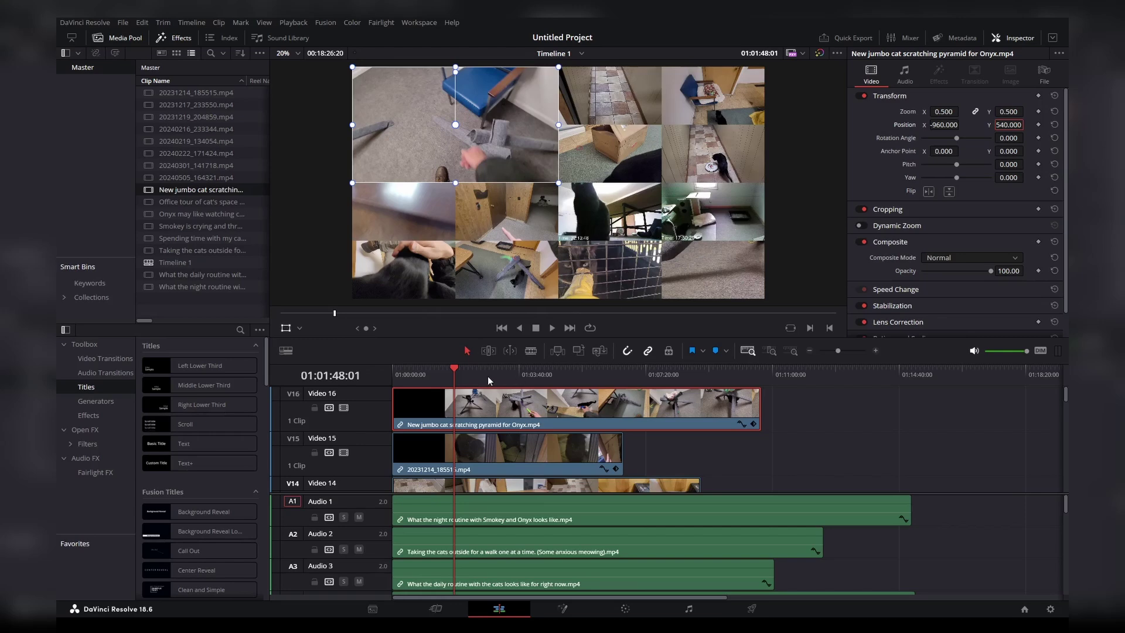
Preview the enlarged Video 16 clip at about 01:03:45 and reset its position to the default
drag(494, 378, 522, 374)
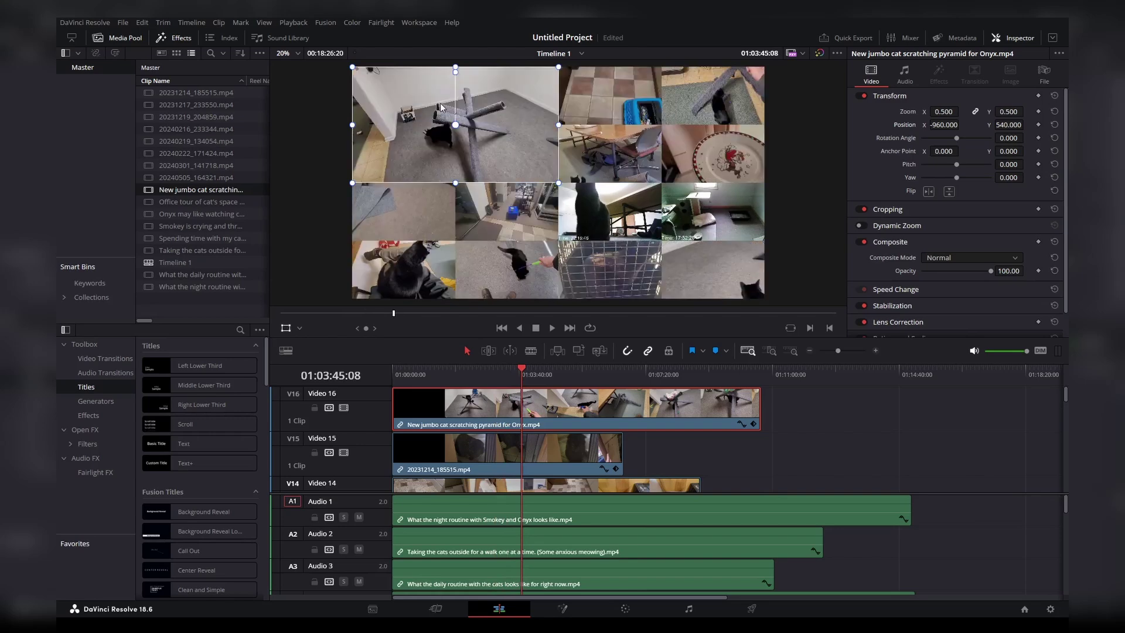
click(1055, 124)
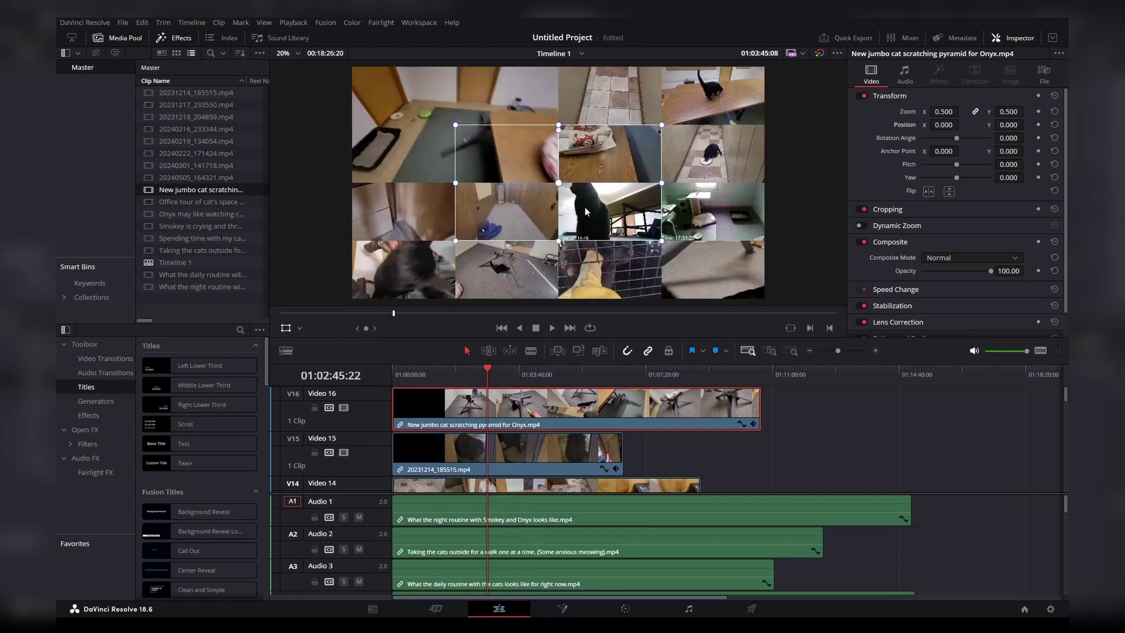